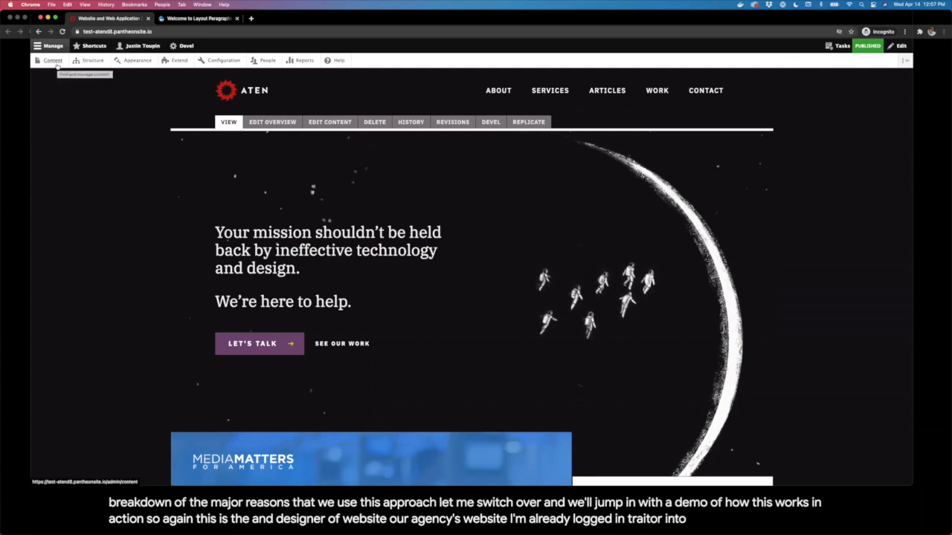
Step: Start a new Case Study from the Content admin listing
{"action": "left_click", "coordinate": [53, 60]}
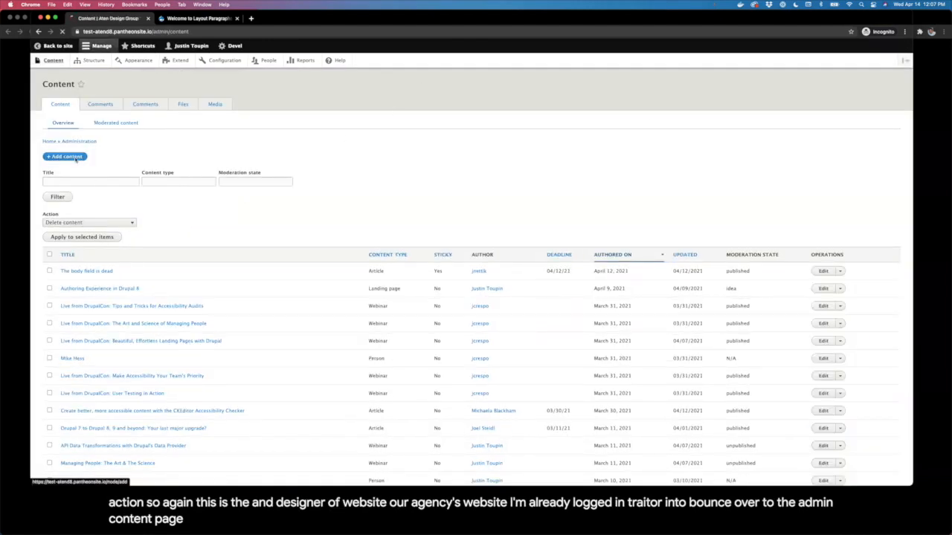
{"action": "left_click", "coordinate": [73, 157]}
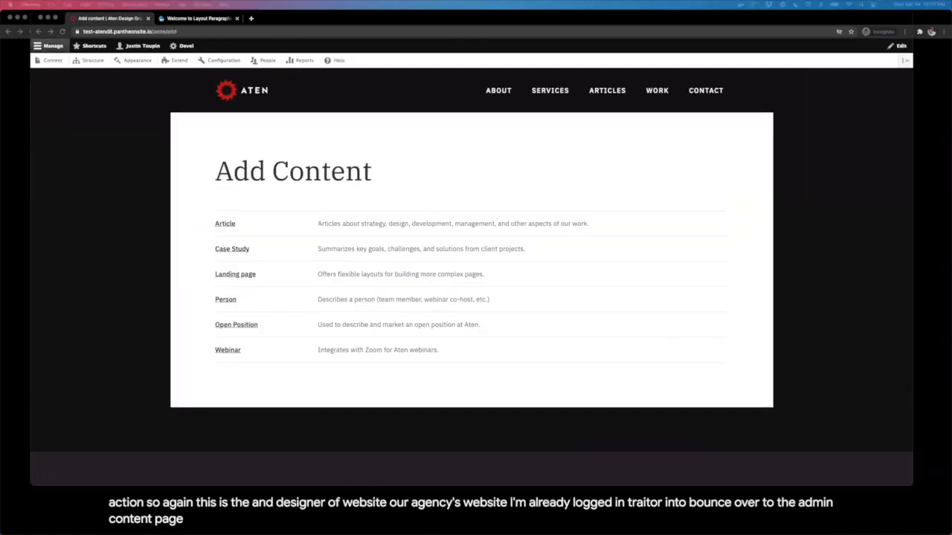
{"action": "left_click", "coordinate": [235, 249]}
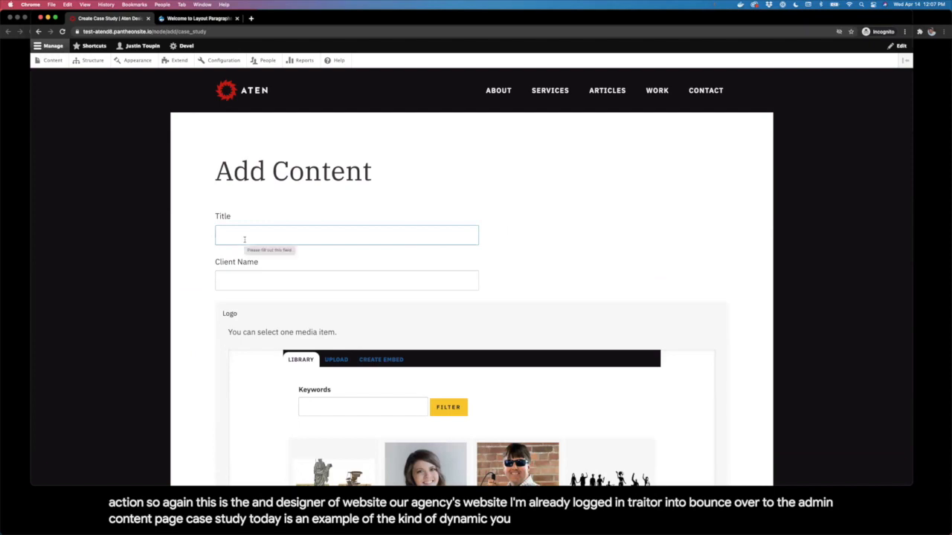
Step: Title the case study RaleighNC.gov and save it in the Idea state
{"action": "left_click", "coordinate": [244, 240]}
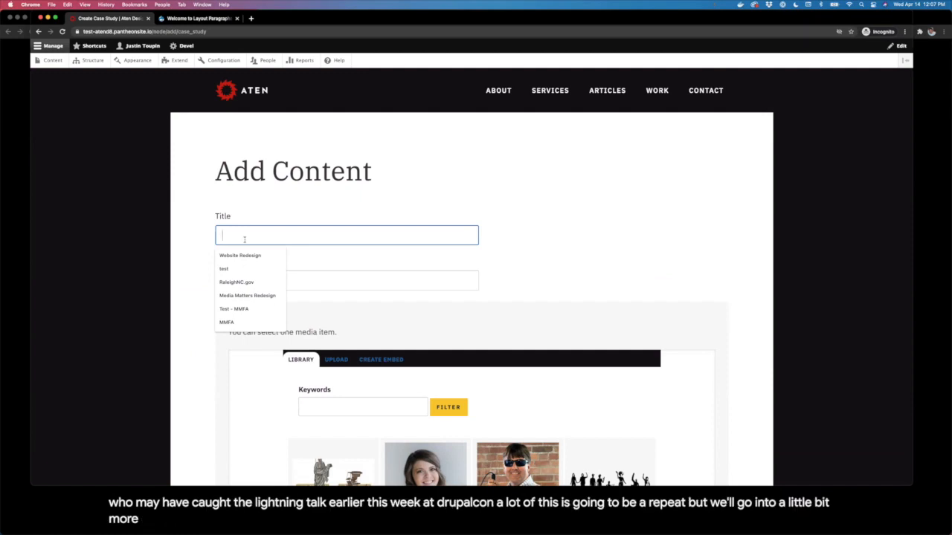
{"action": "type", "text": "R"}
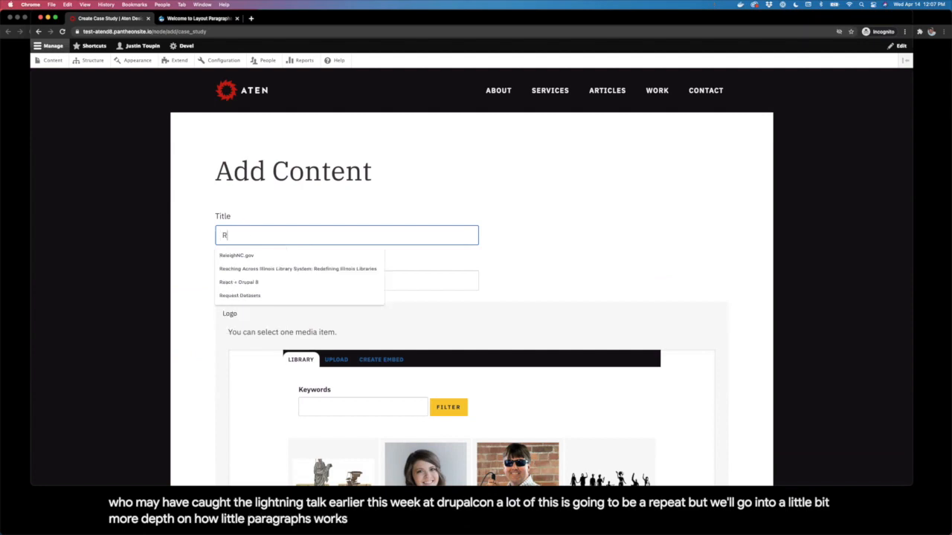
{"action": "key", "text": "Down"}
{"action": "key", "text": "Return"}
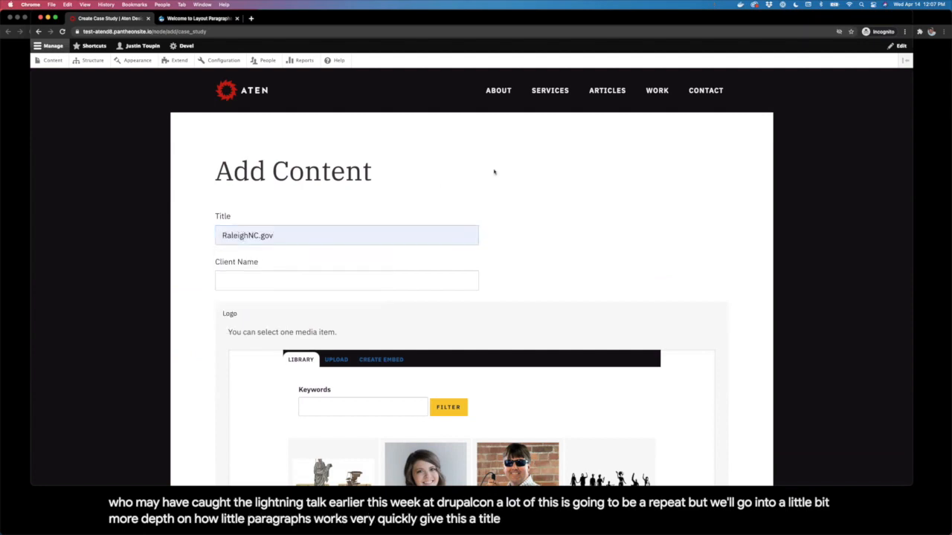
{"action": "scroll", "coordinate": [593, 220], "scroll_direction": "down", "scroll_amount": 1}
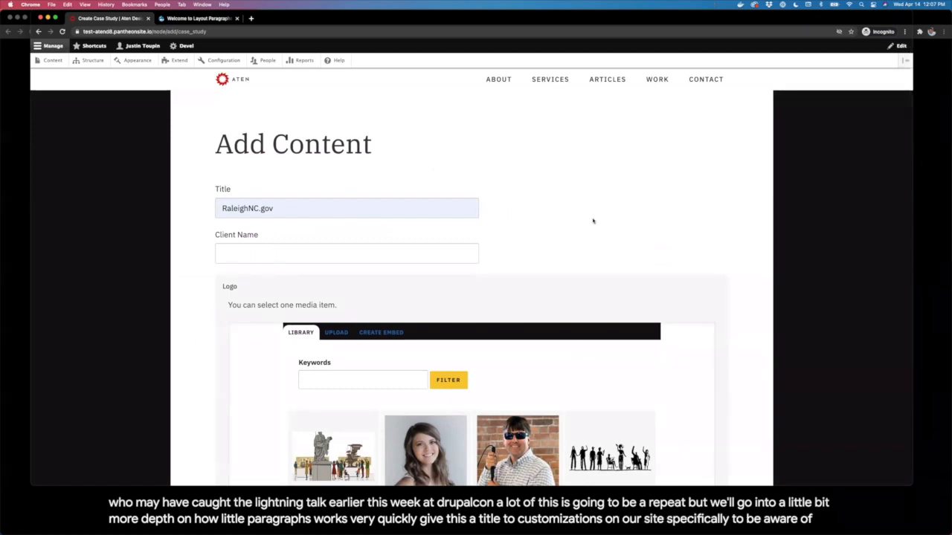
{"action": "scroll", "coordinate": [593, 221], "scroll_direction": "down", "scroll_amount": 10}
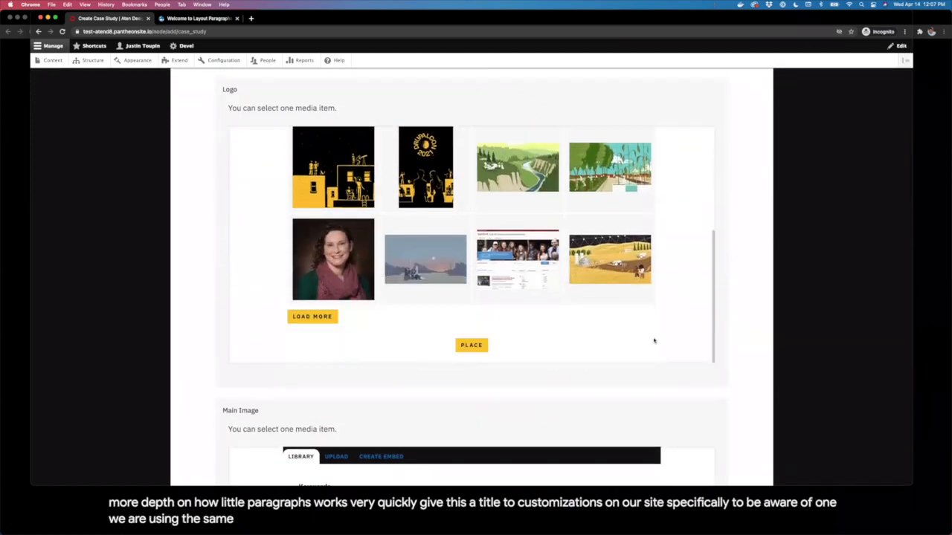
{"action": "scroll", "coordinate": [728, 319], "scroll_direction": "down", "scroll_amount": 20}
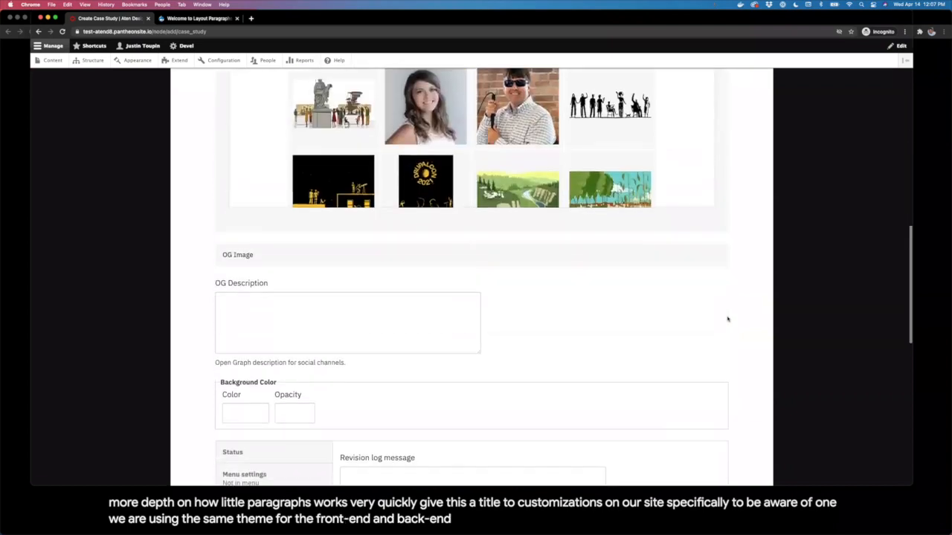
{"action": "scroll", "coordinate": [728, 319], "scroll_direction": "down", "scroll_amount": 5}
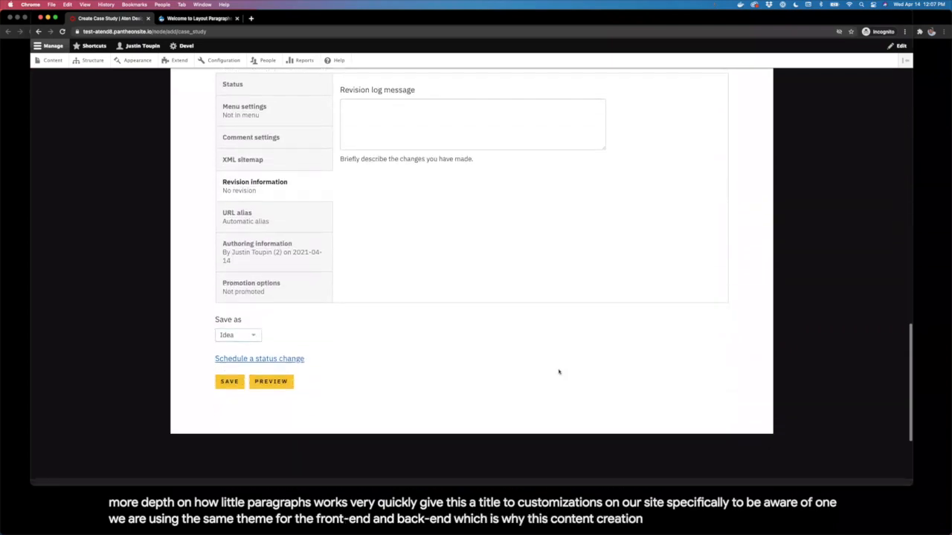
{"action": "left_click", "coordinate": [228, 384]}
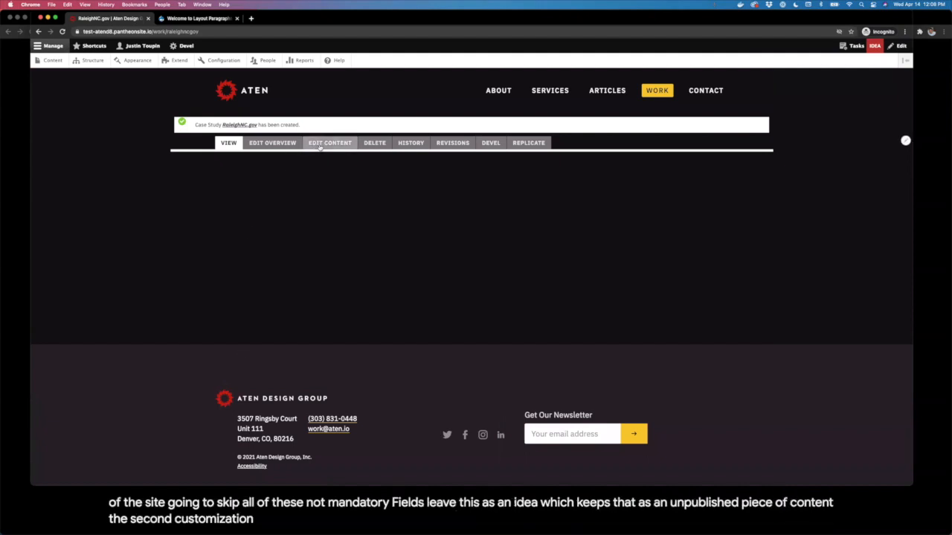
Step: Add a One Column section in the case study's Edit Content form
{"action": "left_click", "coordinate": [321, 143]}
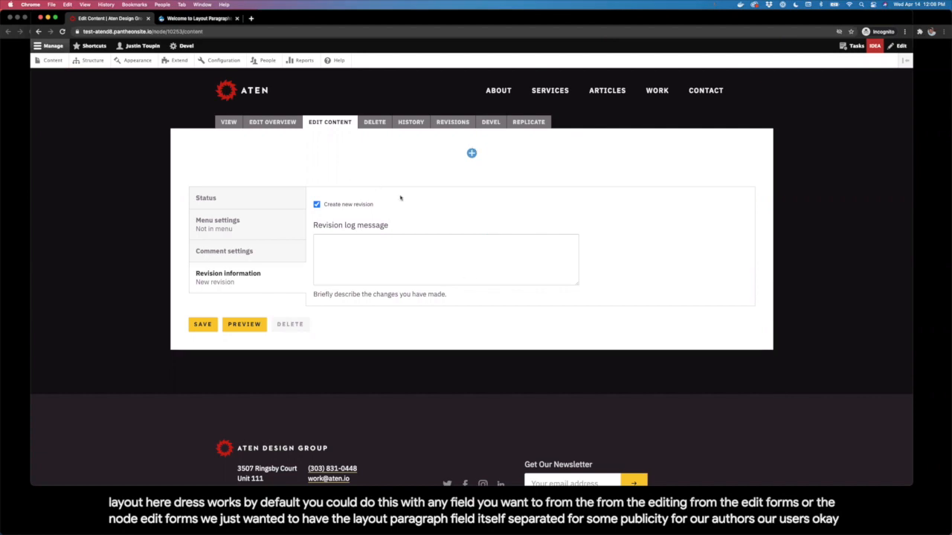
{"action": "left_click", "coordinate": [472, 154]}
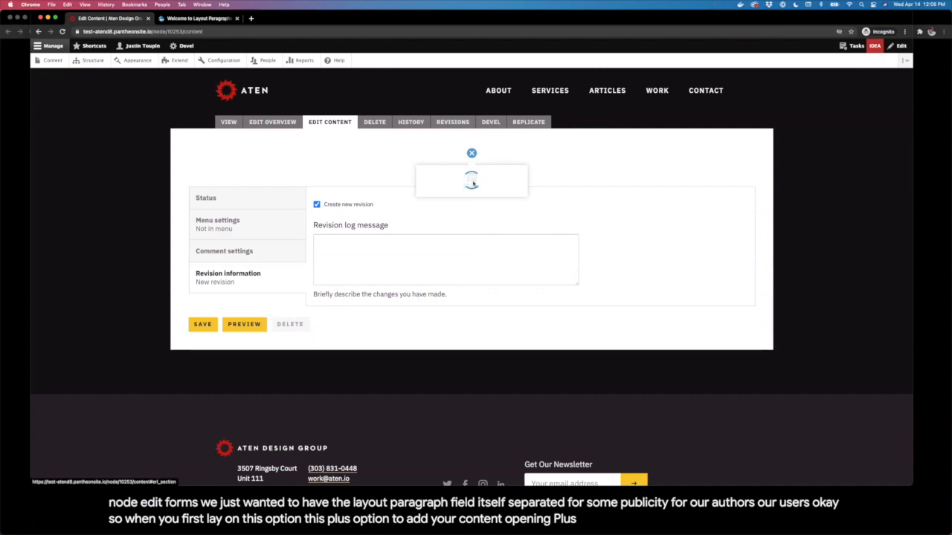
{"action": "left_click", "coordinate": [473, 183]}
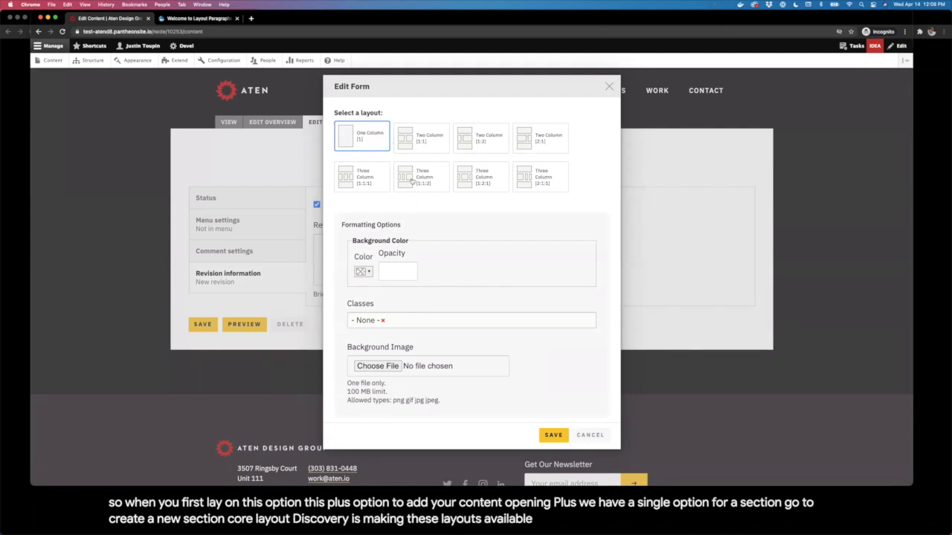
{"action": "left_click", "coordinate": [554, 437]}
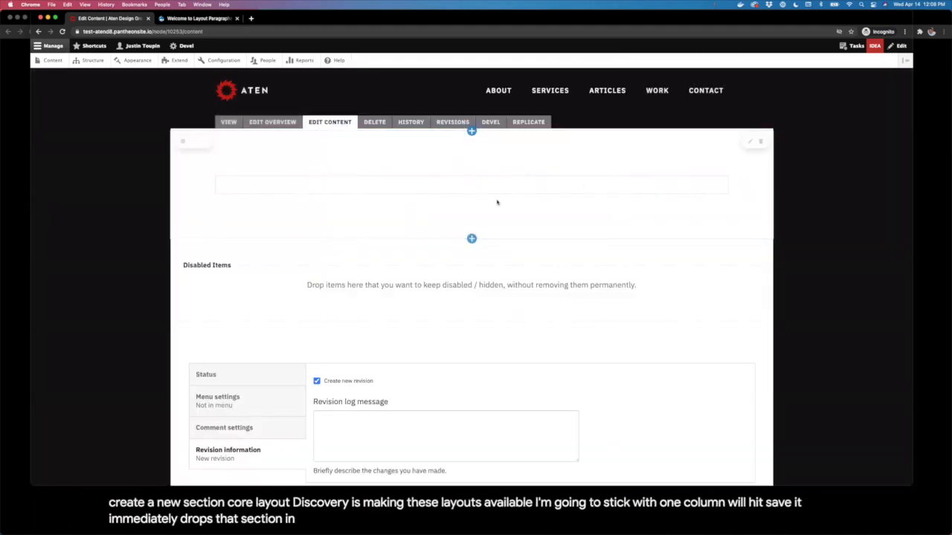
Step: Open the component choices for the new section's region
{"action": "scroll", "coordinate": [503, 161], "scroll_direction": "down", "scroll_amount": 1}
{"action": "scroll", "coordinate": [503, 159], "scroll_direction": "up", "scroll_amount": 1}
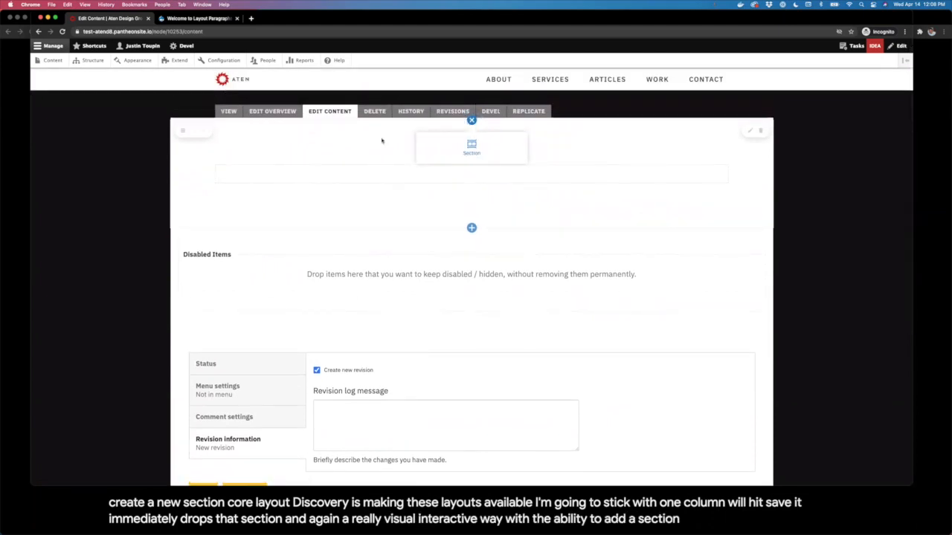
{"action": "left_click", "coordinate": [472, 228]}
{"action": "left_click", "coordinate": [476, 163]}
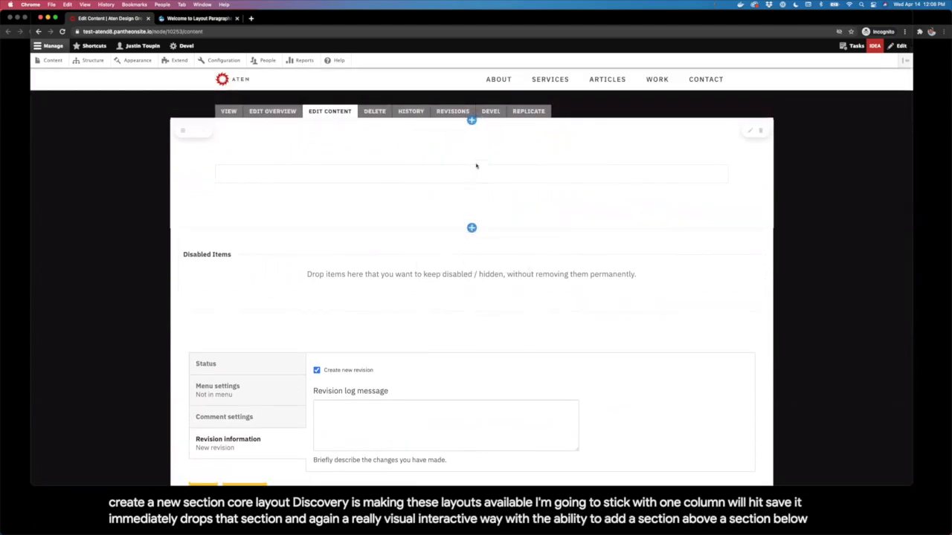
{"action": "left_click", "coordinate": [473, 174]}
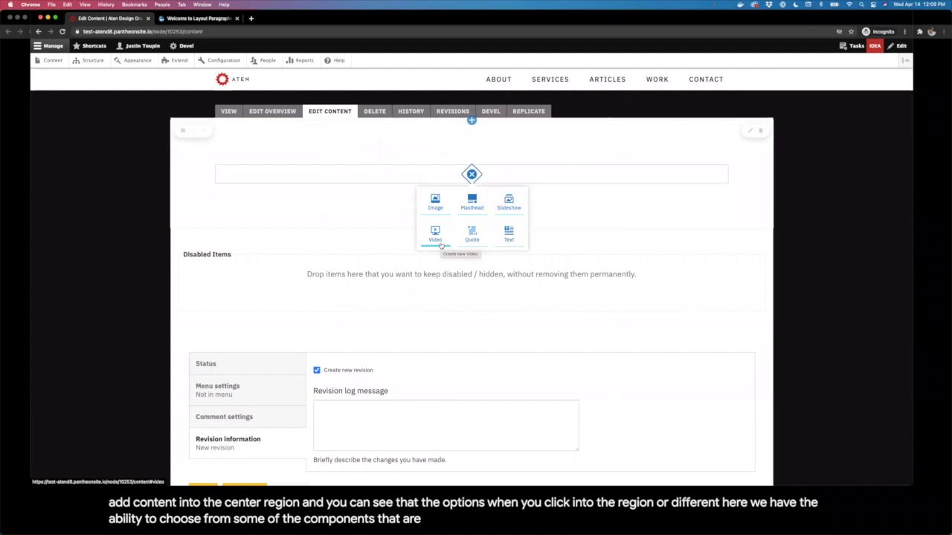
Step: Add a Masthead titled 'Raleigh, North Carolina' with subhead 'A Services-First Digital Experience'
{"action": "left_click", "coordinate": [471, 202]}
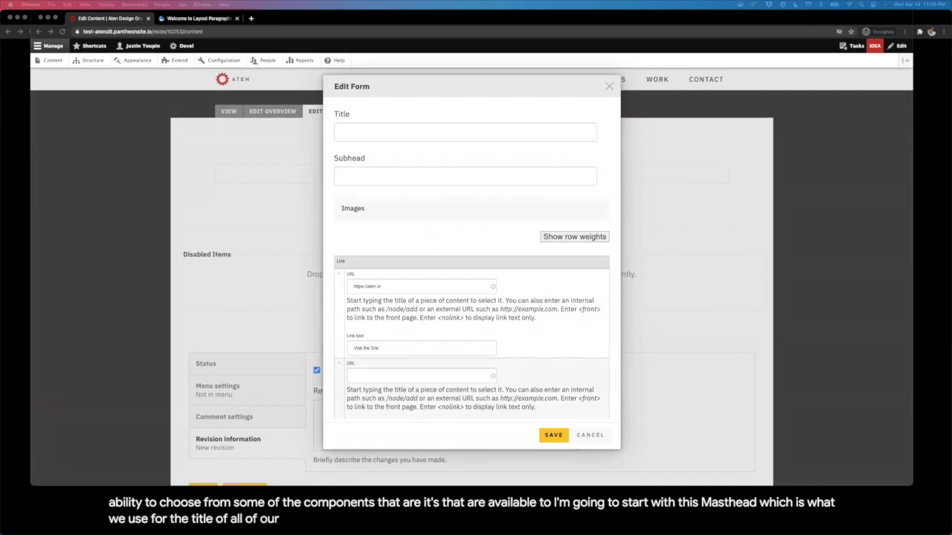
{"action": "left_click", "coordinate": [389, 134]}
{"action": "type", "text": "Raleigh, North Carolina"}
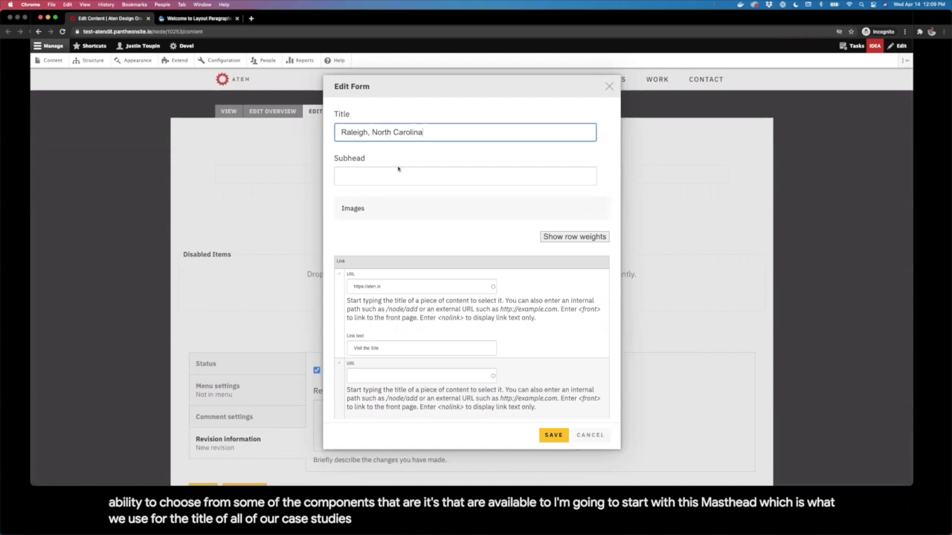
{"action": "left_click", "coordinate": [400, 173]}
{"action": "key", "text": "super+Tab"}
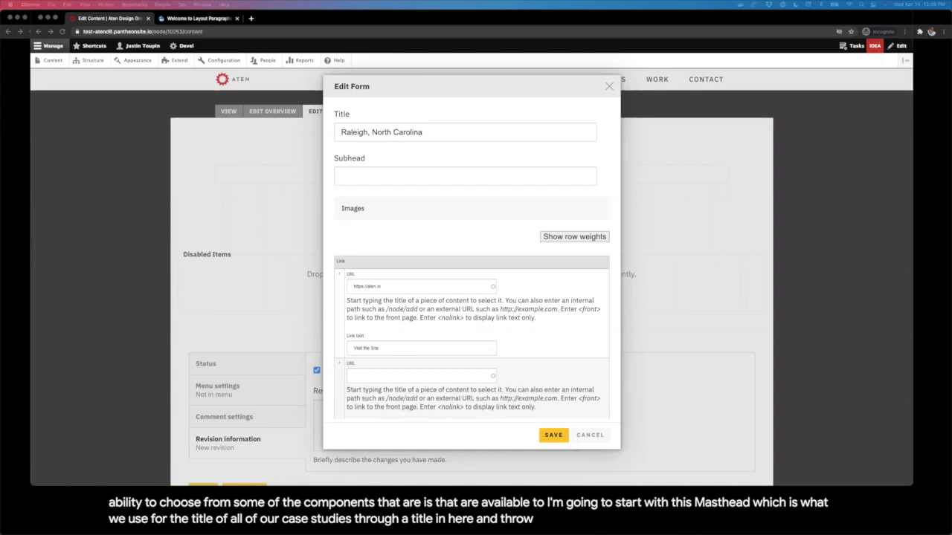
{"action": "left_click", "coordinate": [510, 181]}
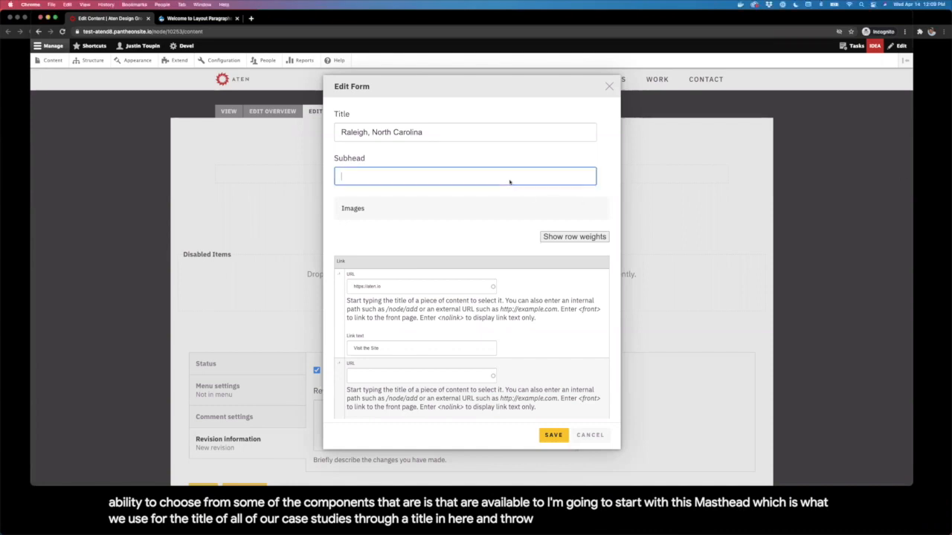
{"action": "type", "text": "A Services-First Digital Experience"}
{"action": "left_click", "coordinate": [478, 232]}
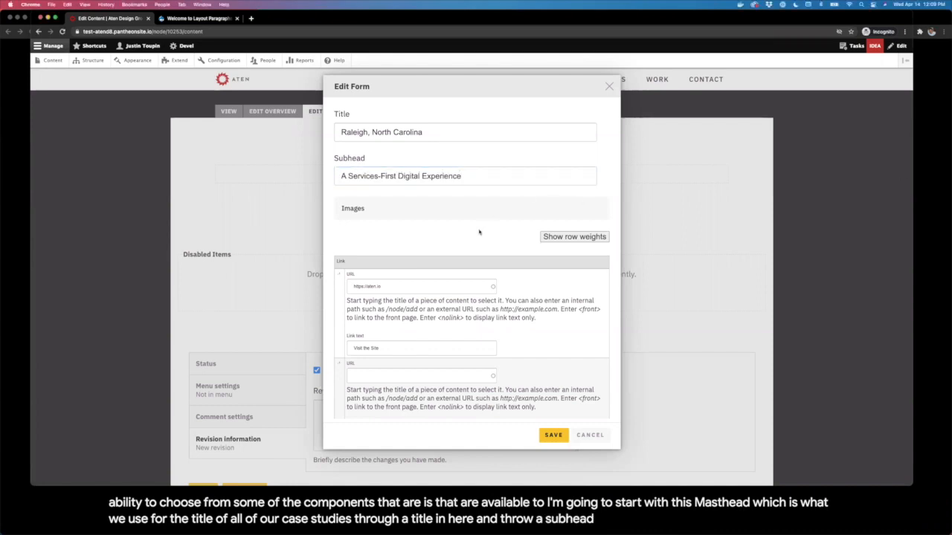
Step: Place two 'raleigh' website screenshots from the media library and save the masthead
{"action": "scroll", "coordinate": [479, 232], "scroll_direction": "down", "scroll_amount": 2}
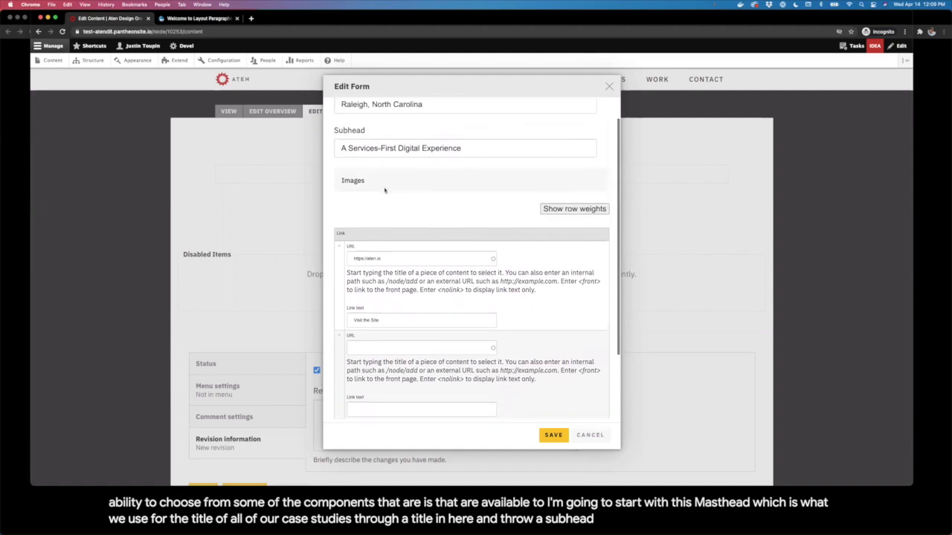
{"action": "left_click", "coordinate": [354, 185]}
{"action": "left_click", "coordinate": [428, 319]}
{"action": "type", "text": "ra"}
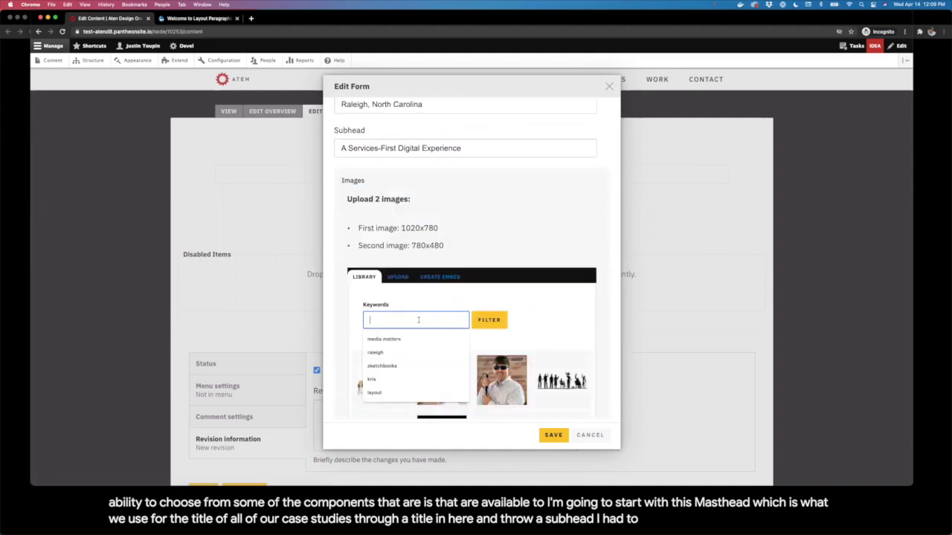
{"action": "type", "text": "leigh"}
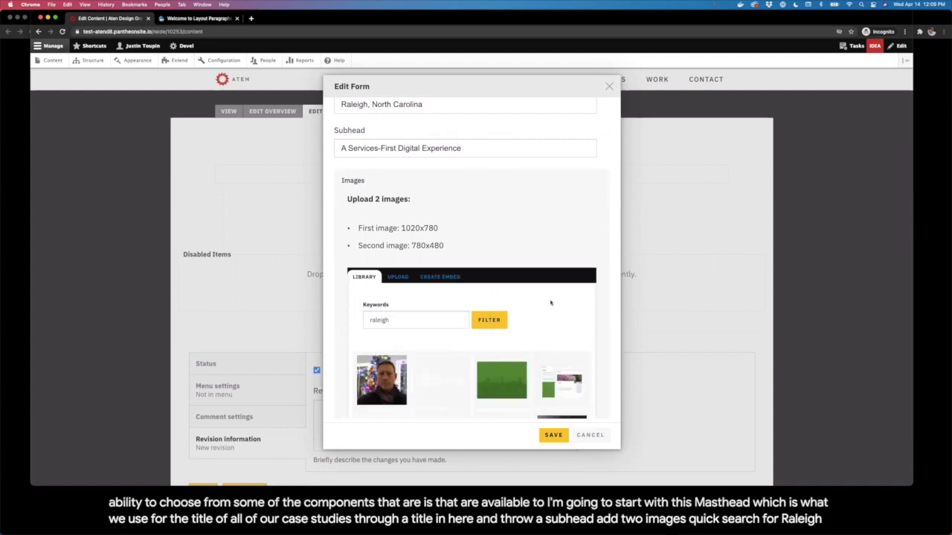
{"action": "scroll", "coordinate": [535, 325], "scroll_direction": "down", "scroll_amount": 2}
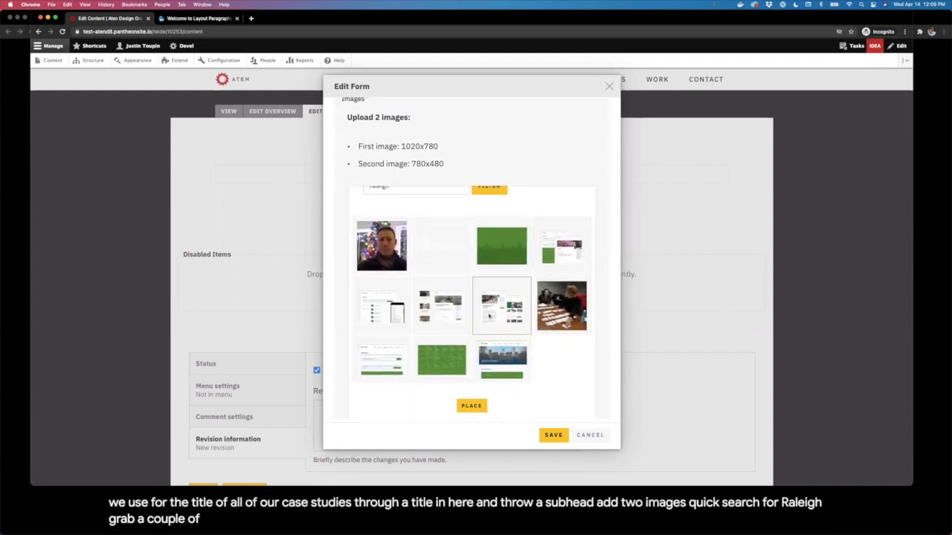
{"action": "left_click", "coordinate": [501, 359]}
{"action": "left_click", "coordinate": [405, 370]}
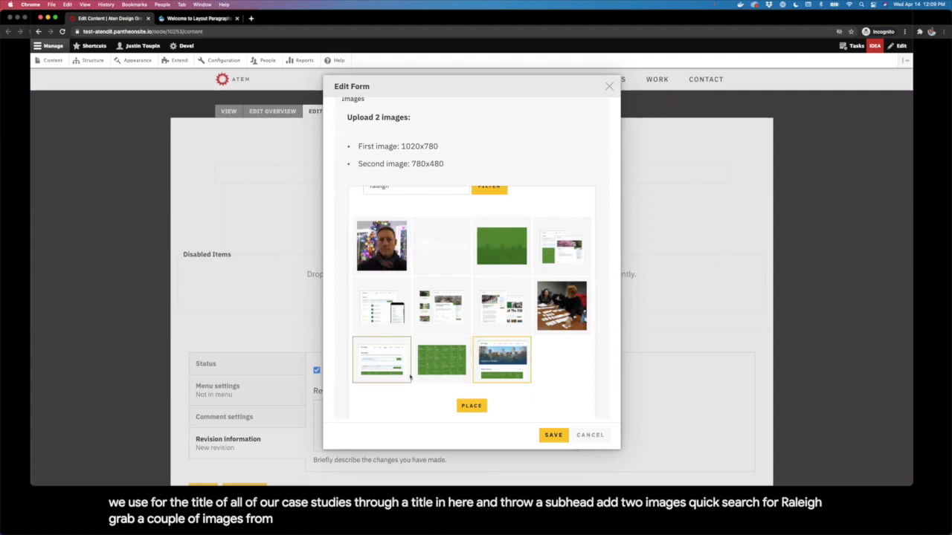
{"action": "left_click", "coordinate": [480, 409]}
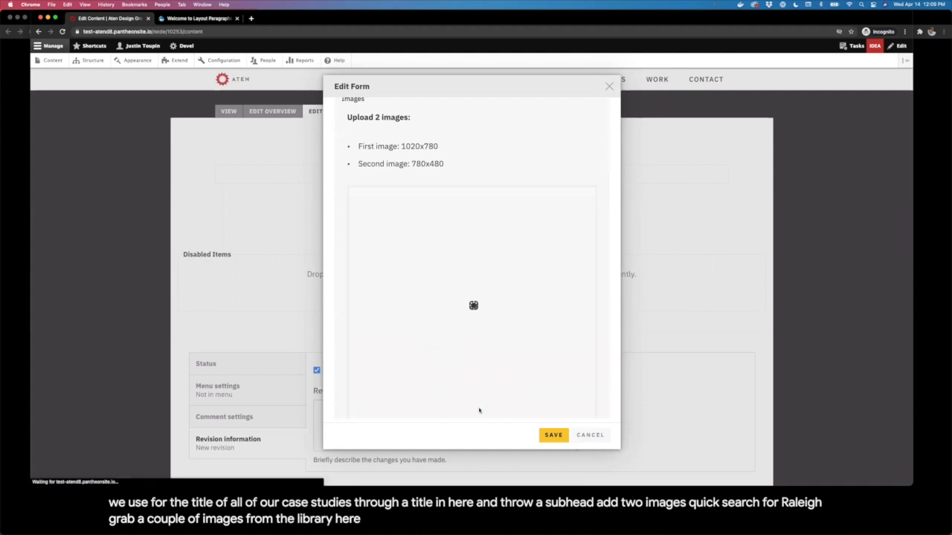
{"action": "scroll", "coordinate": [514, 375], "scroll_direction": "down", "scroll_amount": 5}
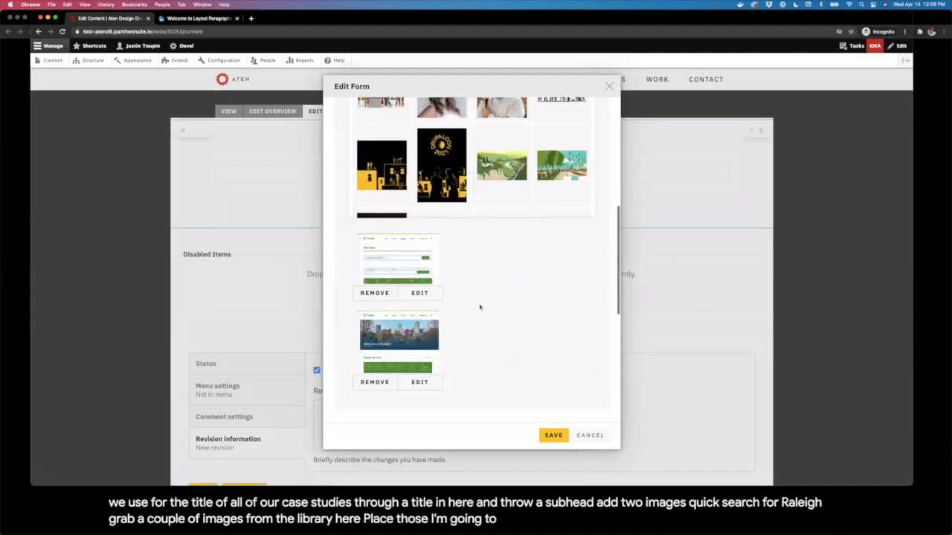
{"action": "scroll", "coordinate": [525, 350], "scroll_direction": "down", "scroll_amount": 1}
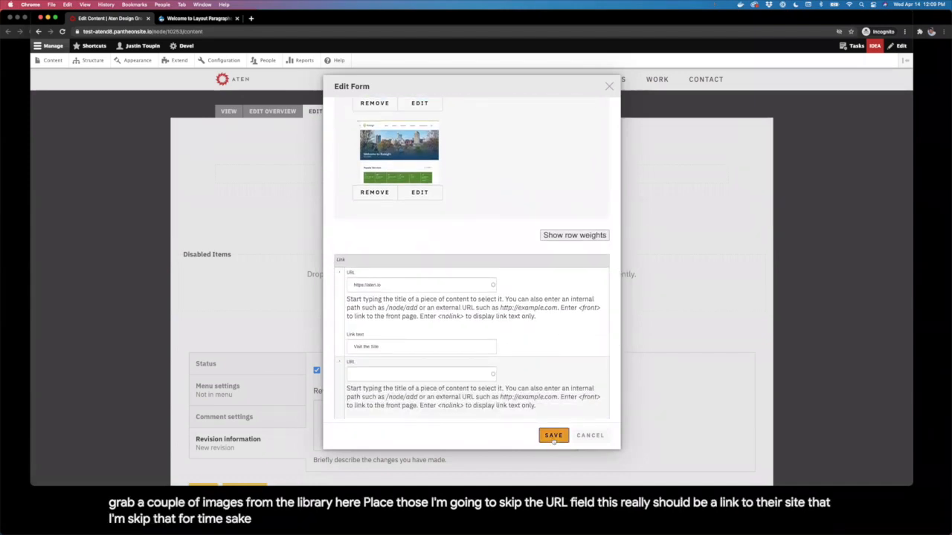
{"action": "left_click", "coordinate": [554, 436]}
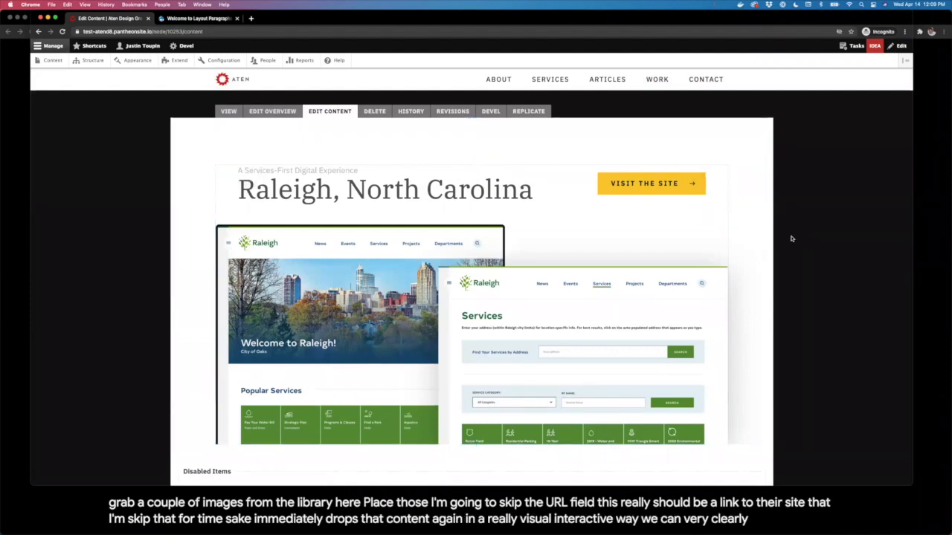
Step: Give the masthead section a dark blue background colour
{"action": "scroll", "coordinate": [791, 239], "scroll_direction": "down", "scroll_amount": 1}
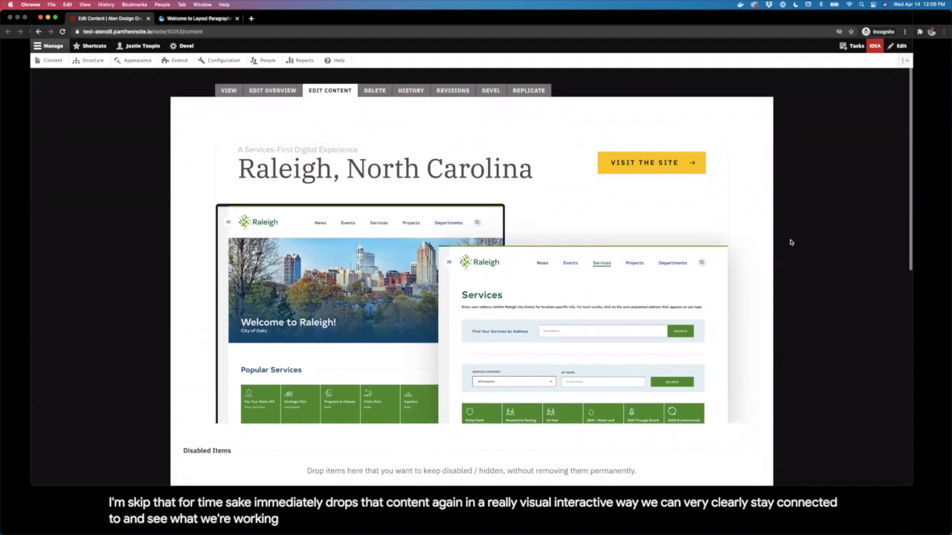
{"action": "left_click", "coordinate": [750, 111]}
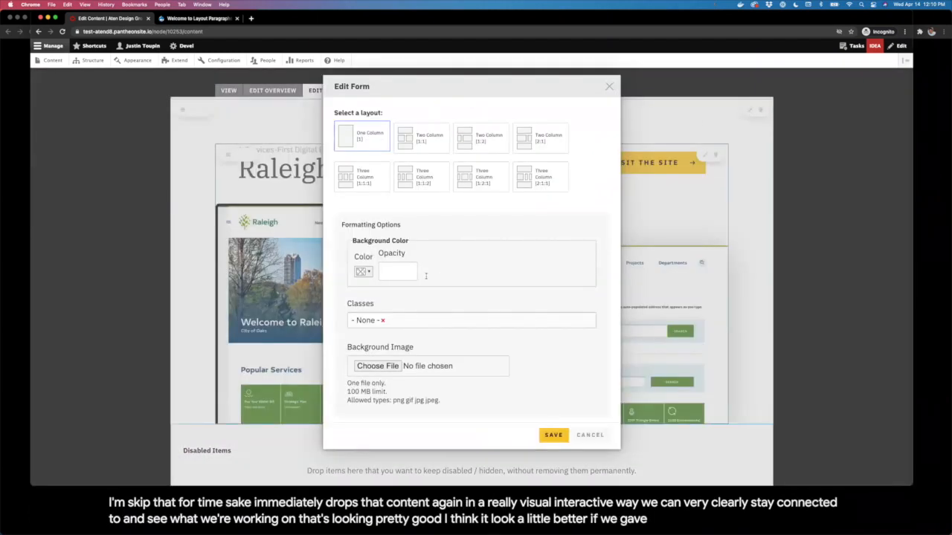
{"action": "left_click", "coordinate": [405, 276]}
{"action": "left_click", "coordinate": [364, 276]}
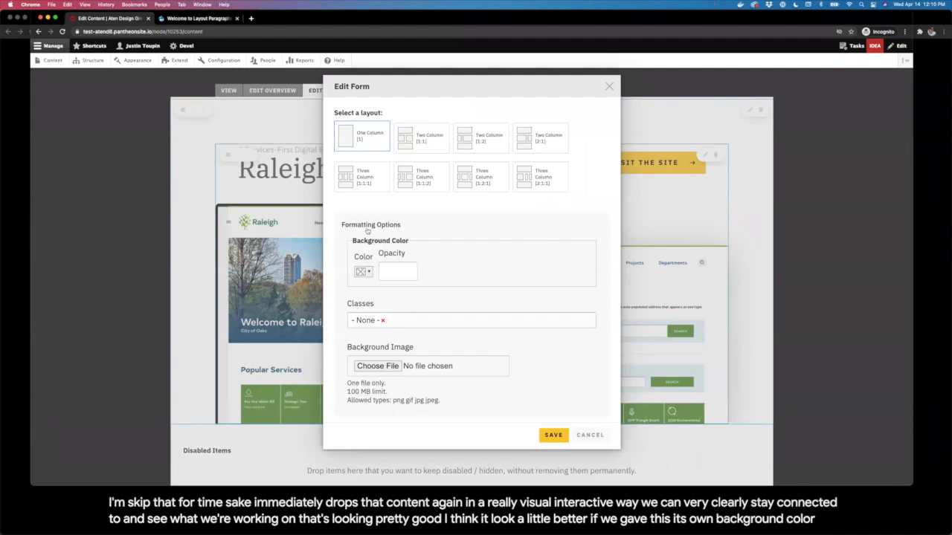
{"action": "left_click", "coordinate": [363, 272]}
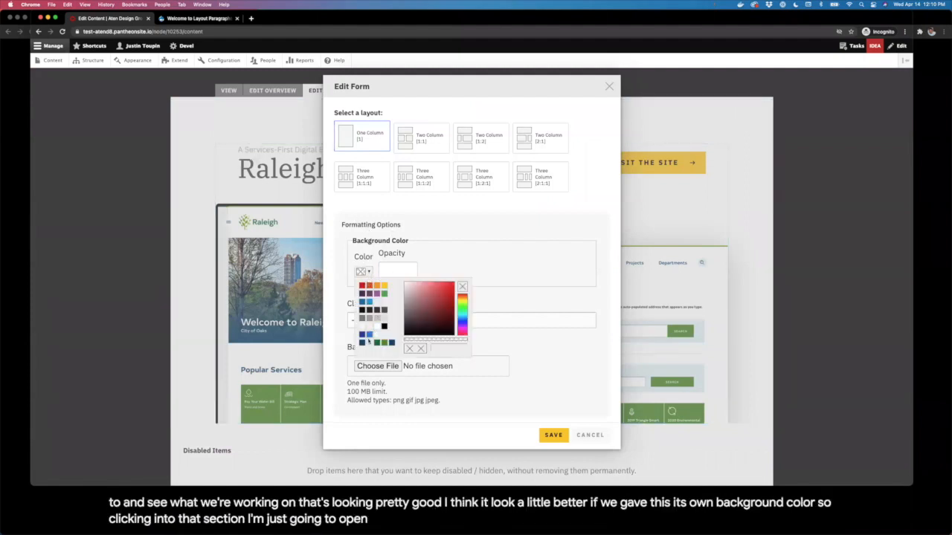
{"action": "left_click", "coordinate": [363, 343]}
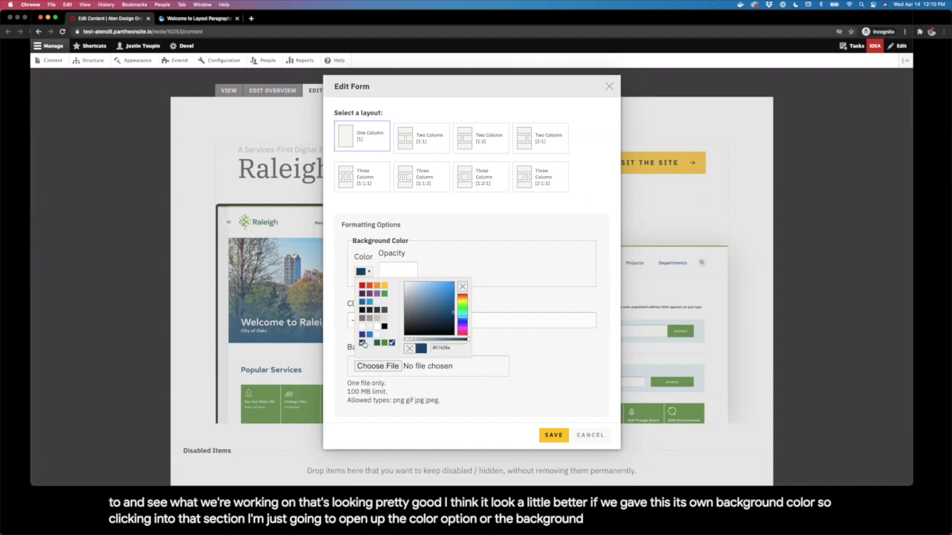
{"action": "left_click", "coordinate": [503, 276]}
Step: Add the Theme - Reversed class to the section and save it
{"action": "left_click", "coordinate": [473, 321]}
{"action": "type", "text": "revert"}
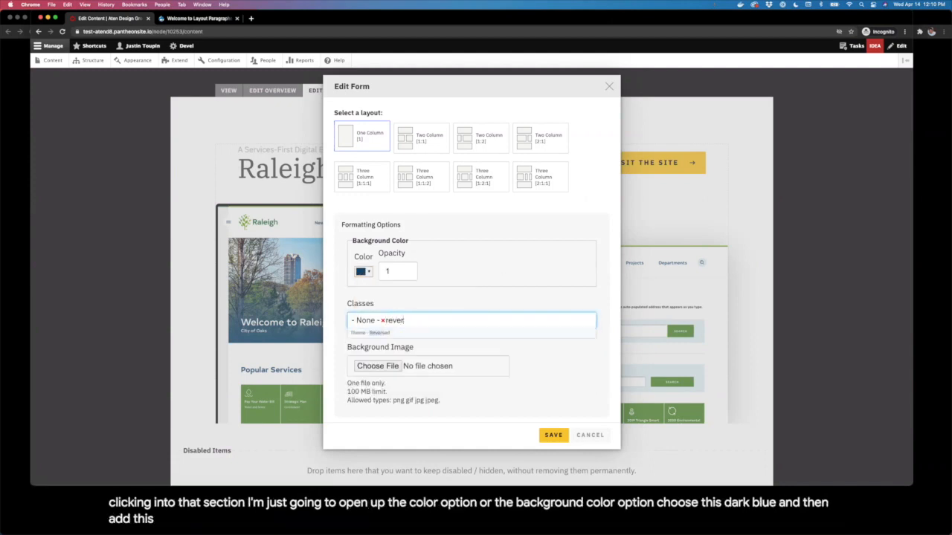
{"action": "key", "text": "Return"}
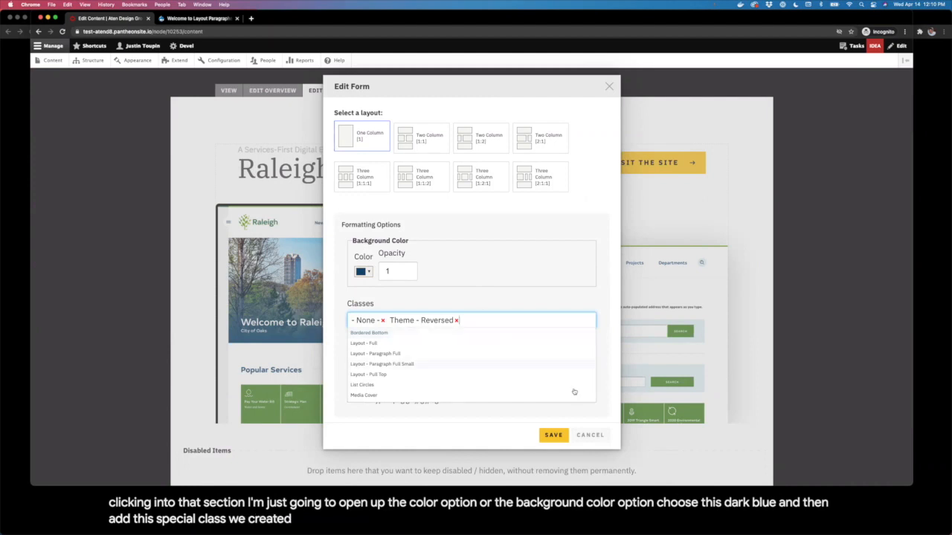
{"action": "left_click", "coordinate": [560, 436]}
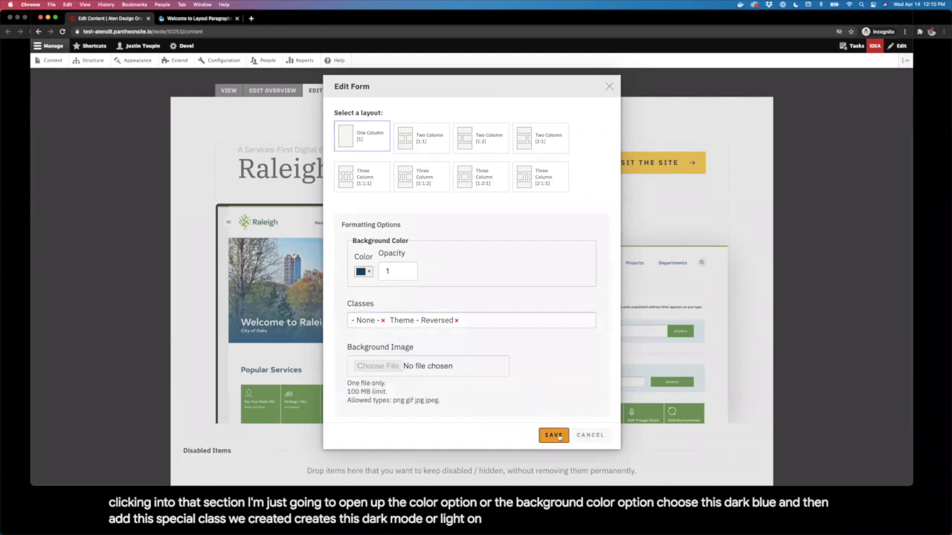
{"action": "left_click", "coordinate": [554, 435]}
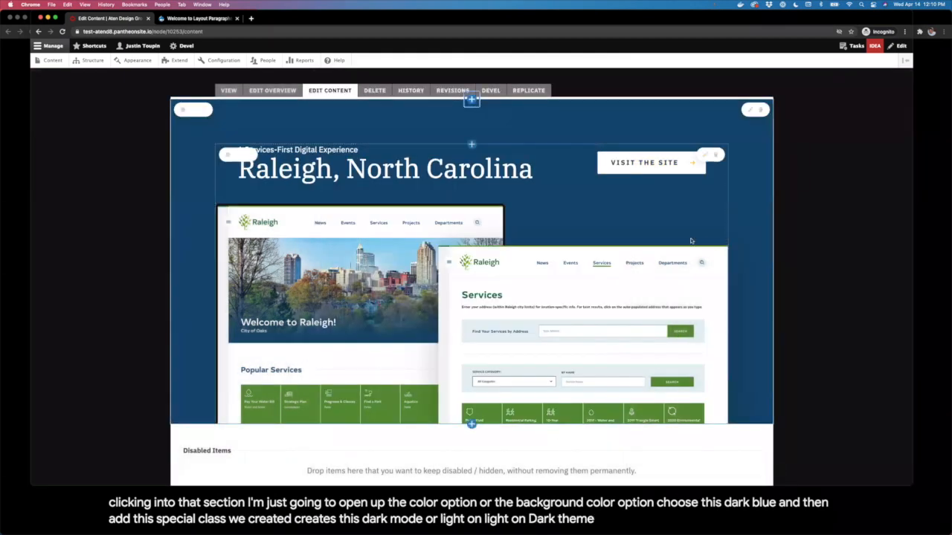
{"action": "scroll", "coordinate": [793, 263], "scroll_direction": "down", "scroll_amount": 1}
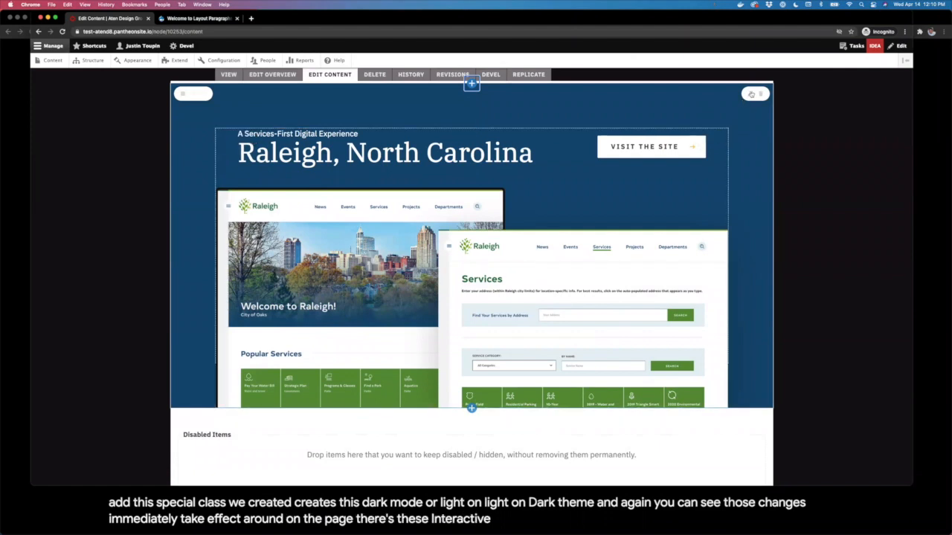
{"action": "scroll", "coordinate": [482, 364], "scroll_direction": "down", "scroll_amount": 2}
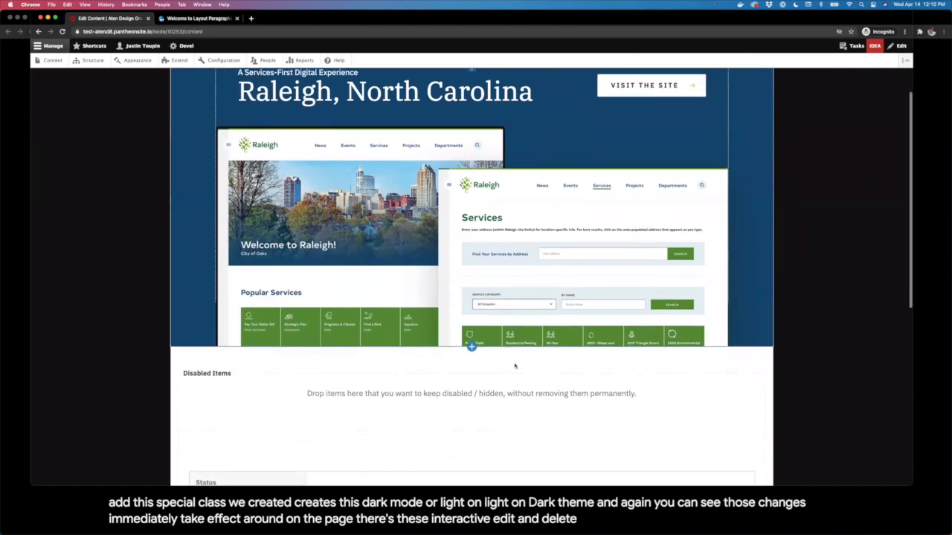
Step: Add a one-column section with a Text block holding the Raleigh heading and intro
{"action": "left_click", "coordinate": [471, 346]}
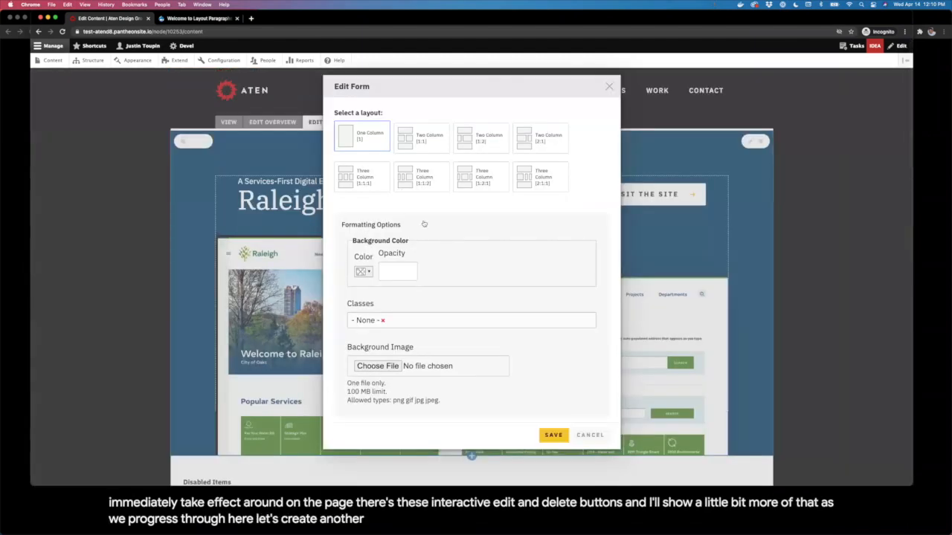
{"action": "left_click", "coordinate": [553, 435]}
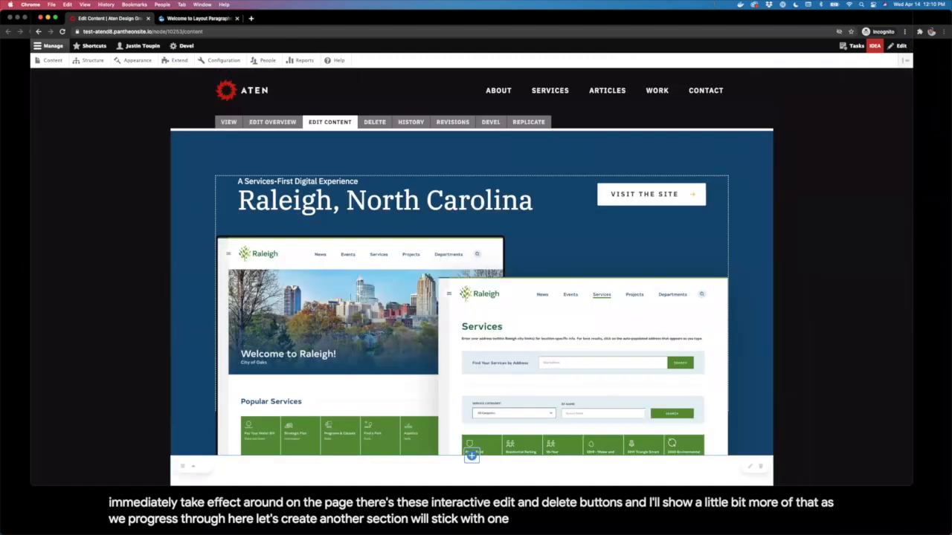
{"action": "scroll", "coordinate": [551, 338], "scroll_direction": "down", "scroll_amount": 5}
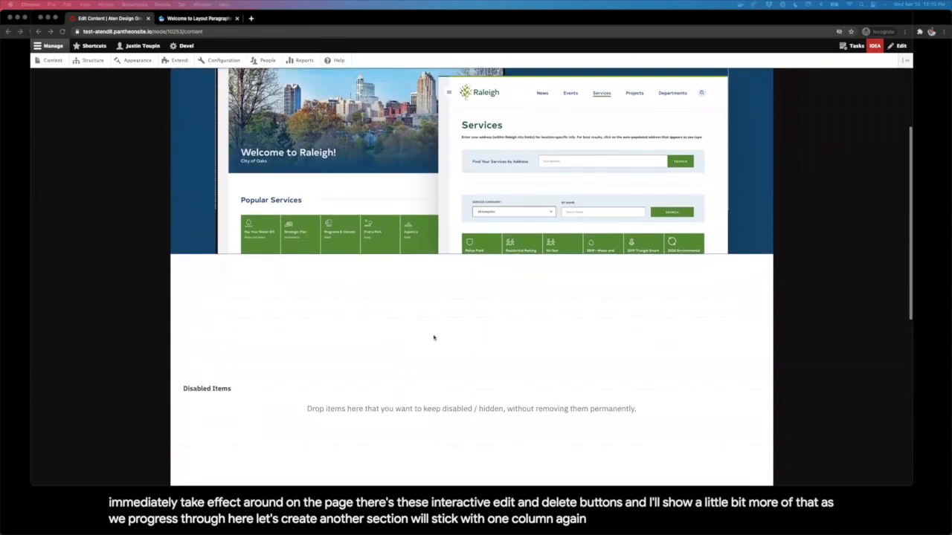
{"action": "left_click", "coordinate": [471, 308]}
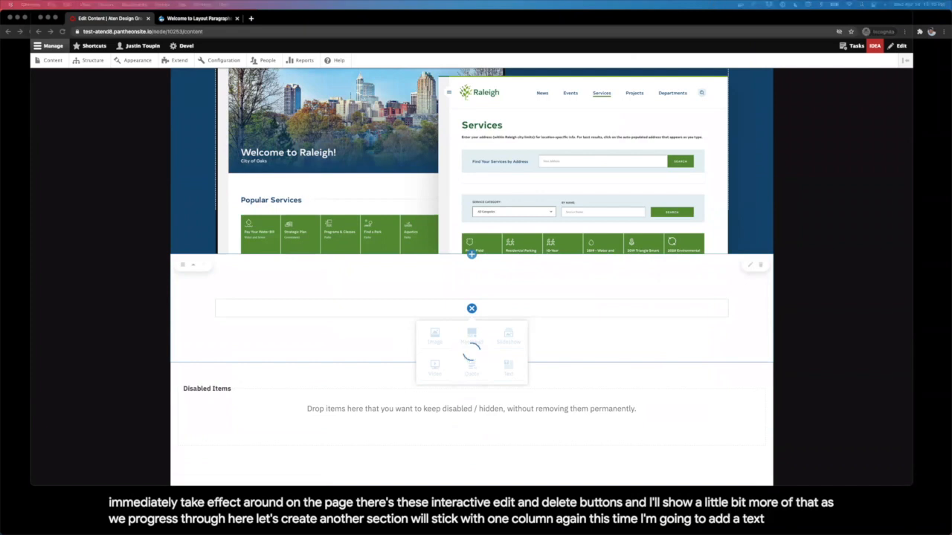
{"action": "left_click", "coordinate": [508, 365]}
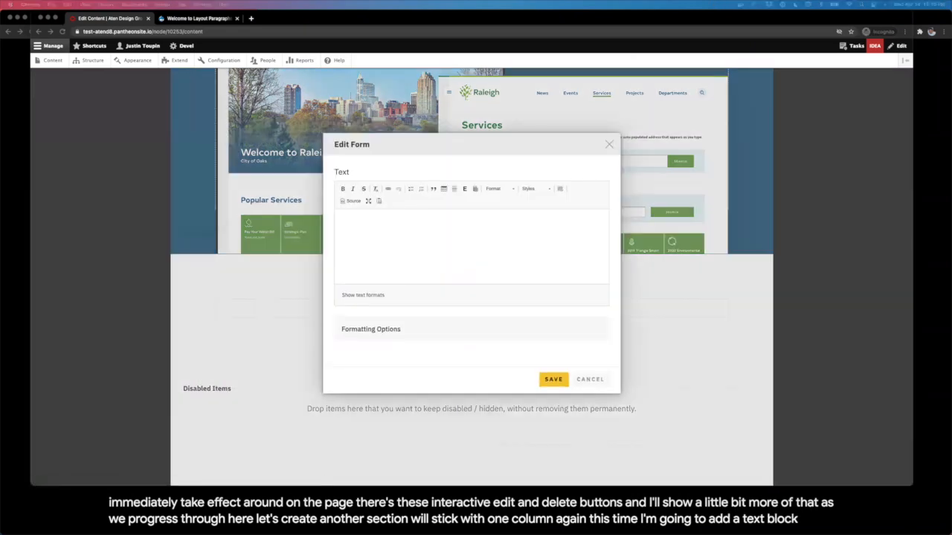
{"action": "left_click", "coordinate": [473, 244]}
{"action": "type", "text": "Raleigh, one of the fastest growing metro areas in the US, needed a services-first digital platform. For the City of Raleigh, just about everything revolves around delivering best-in-class services for its citizens. Raleigh needed a website to follow suit, putting citizens first and services front-and-center."}
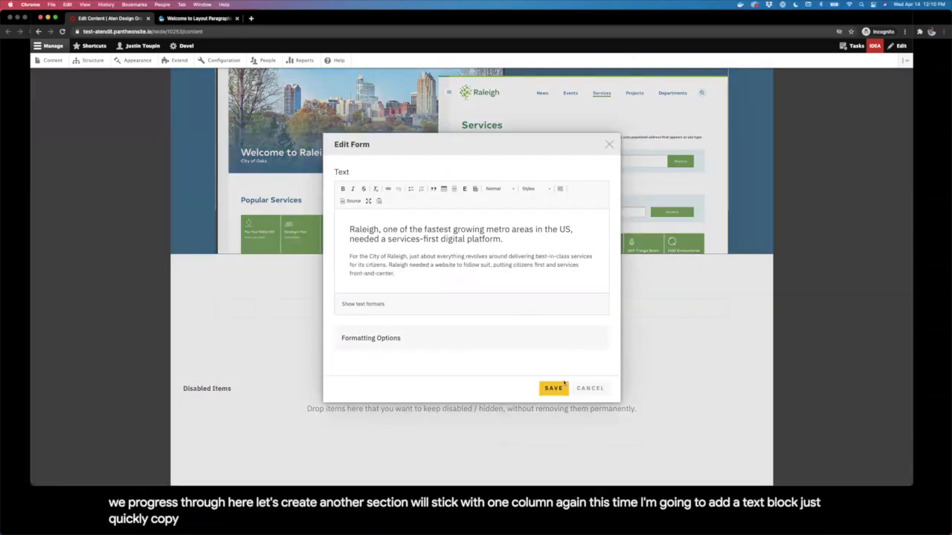
{"action": "left_click", "coordinate": [553, 388]}
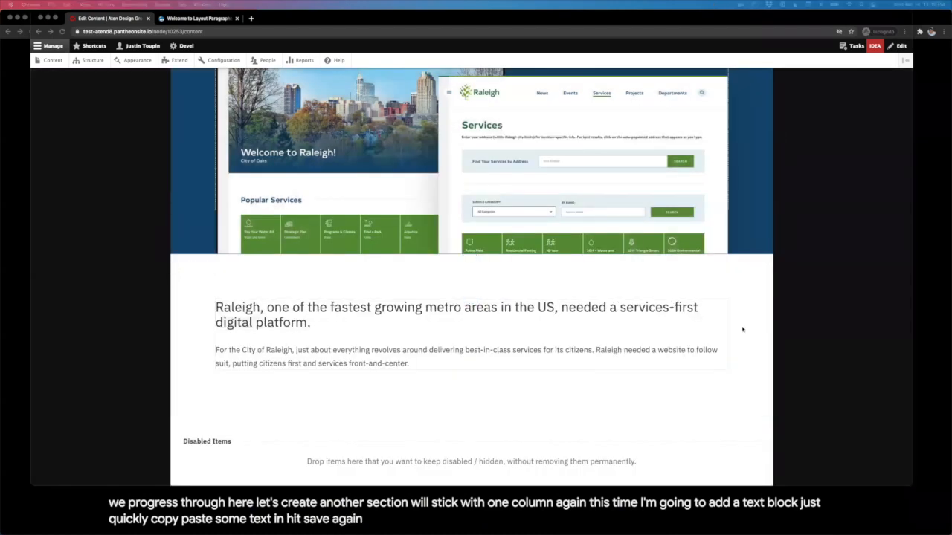
Step: Add a second Text block with the project paragraph and reposition it
{"action": "left_click", "coordinate": [471, 369]}
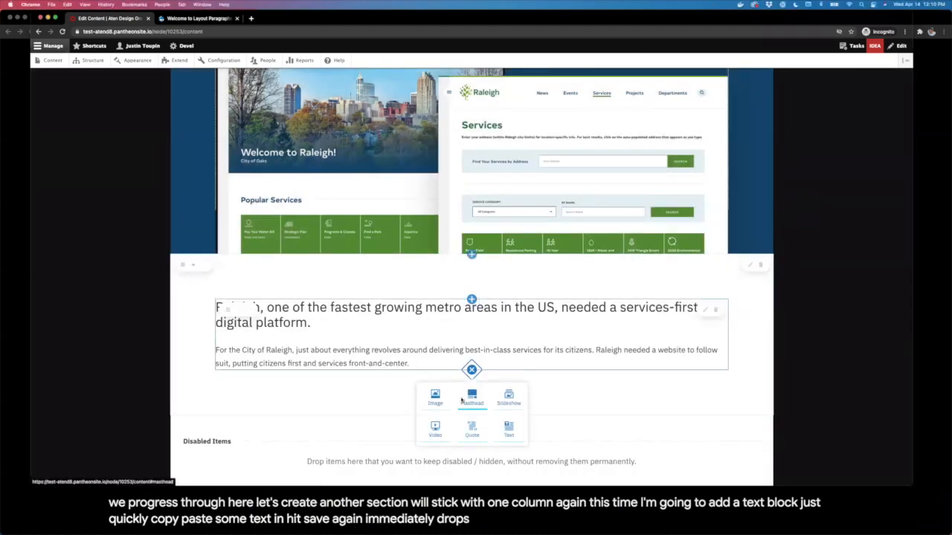
{"action": "left_click", "coordinate": [509, 428]}
{"action": "type", "text": "We worked with the City of Raleigh to clearly understand the unique needs of its stakeholders and effectively connect online users to public services. The website delivers a distinctly citizen-focused experience, organizing content around the city's services and users' needs. Built in Drupal, the platform is open source and sustainable. It features tiered permissions, a powerful authoring experience, and interconnected content as broad and diverse as its unique audience."}
{"action": "left_click", "coordinate": [558, 386]}
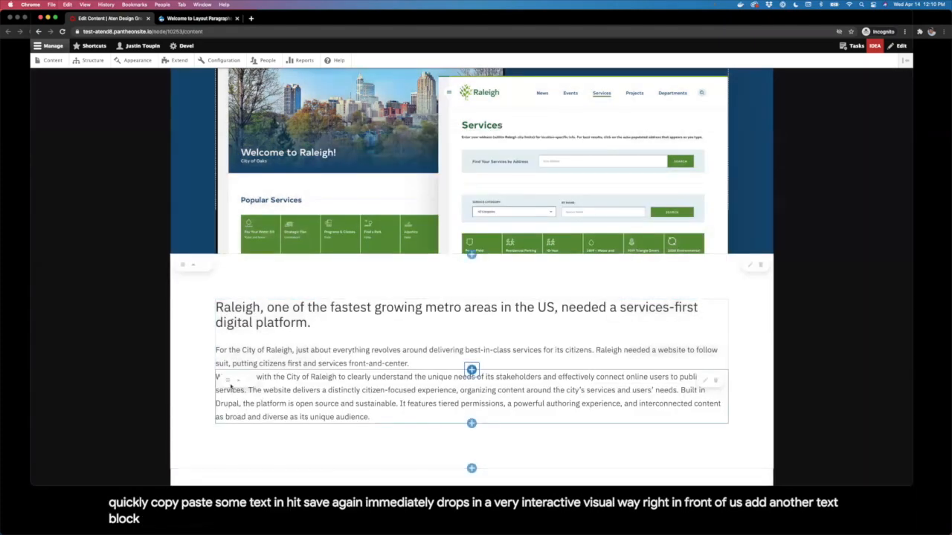
{"action": "left_click_drag", "start_coordinate": [229, 385], "coordinate": [265, 243]}
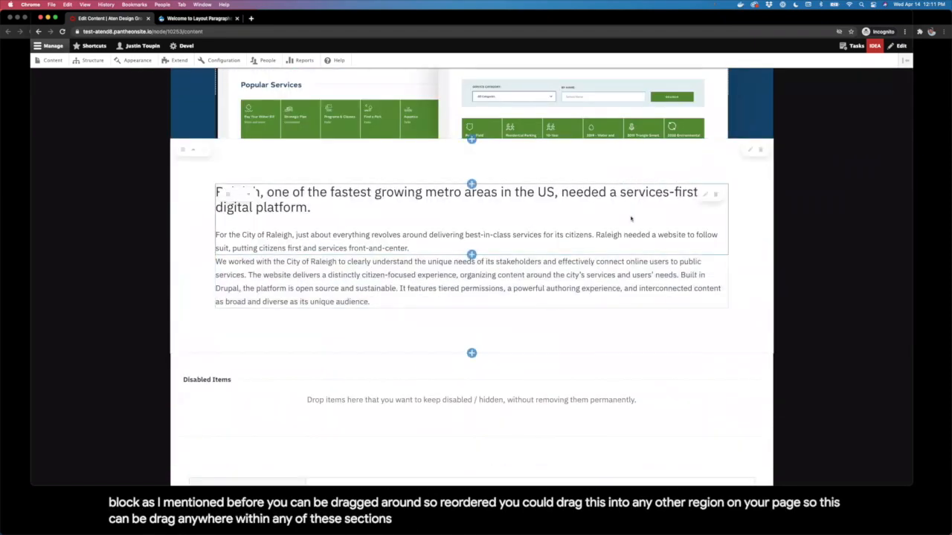
Step: Switch the text section to Two Column [1:1] and drag the project paragraph into the right column
{"action": "left_click", "coordinate": [748, 153]}
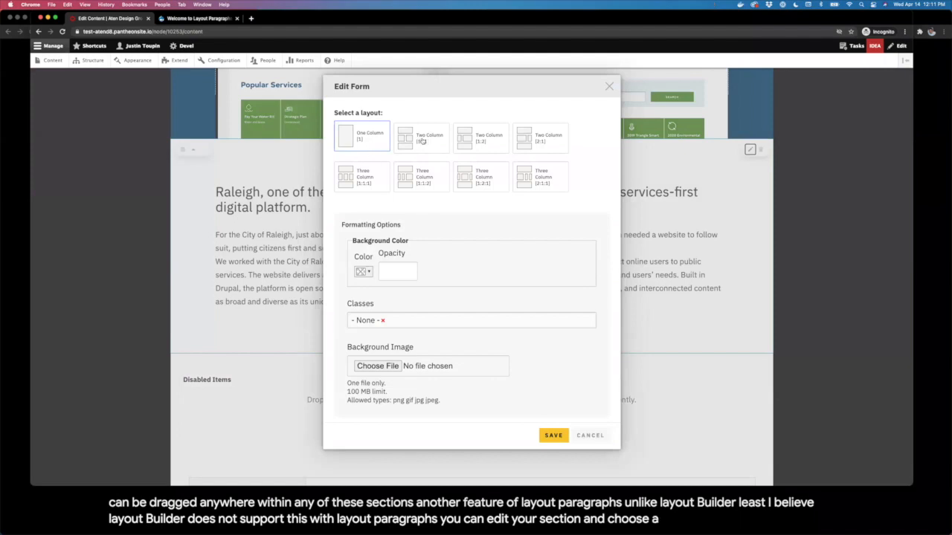
{"action": "left_click", "coordinate": [421, 141]}
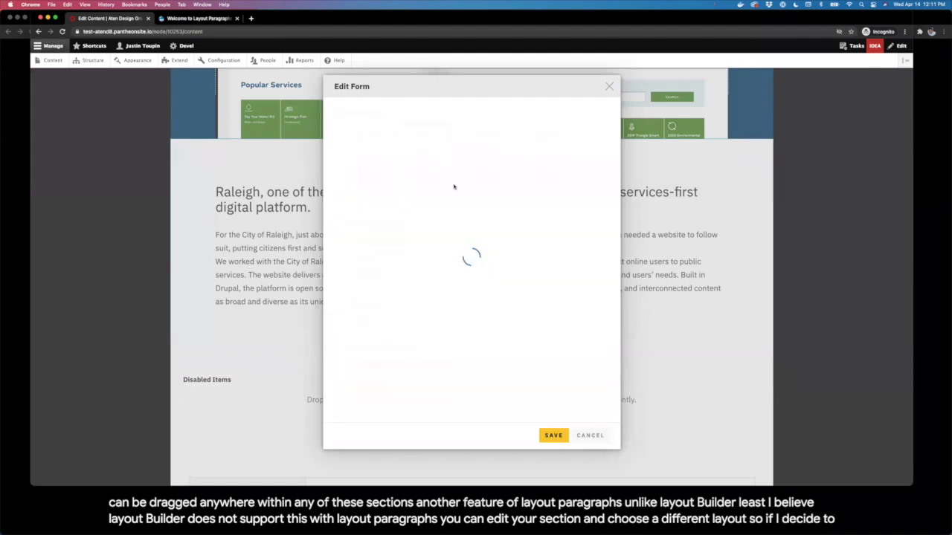
{"action": "left_click", "coordinate": [564, 435]}
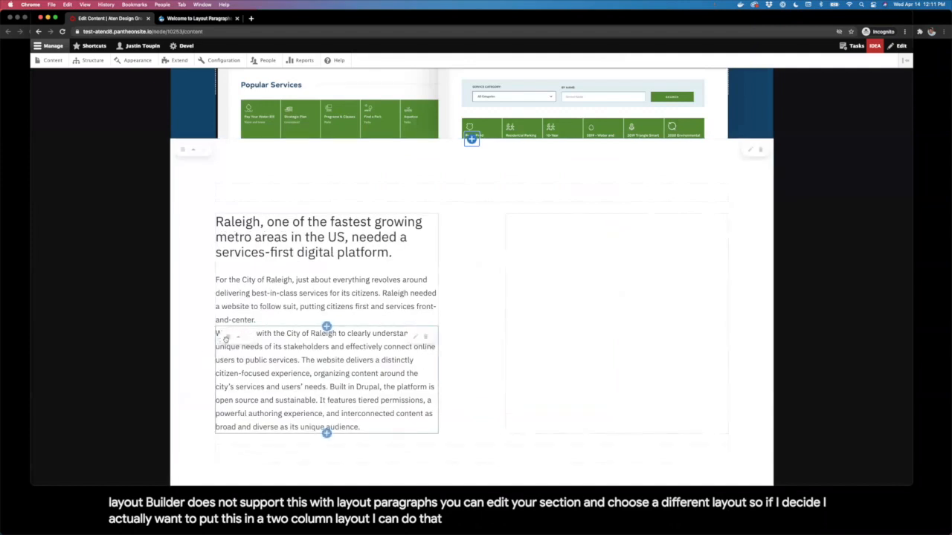
{"action": "left_click_drag", "start_coordinate": [225, 337], "coordinate": [550, 245]}
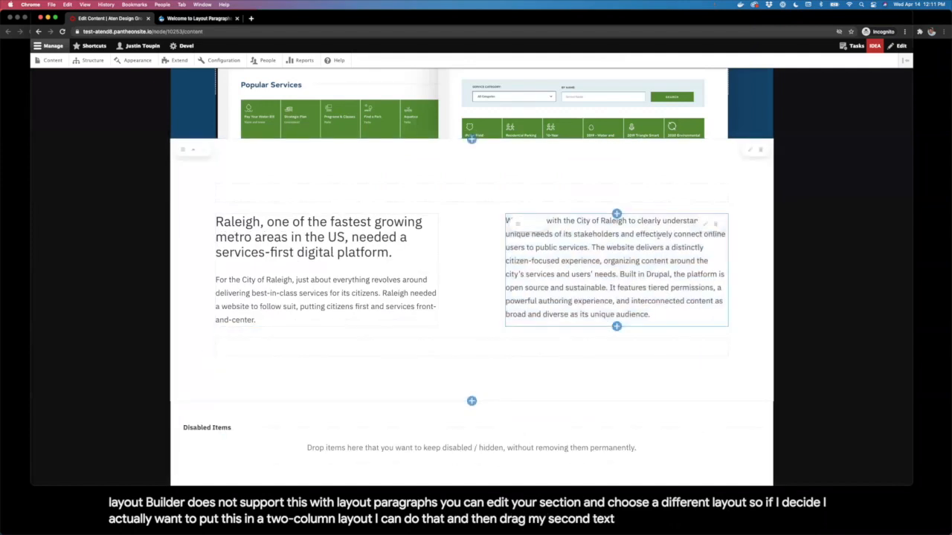
{"action": "scroll", "coordinate": [653, 253], "scroll_direction": "down", "scroll_amount": 3}
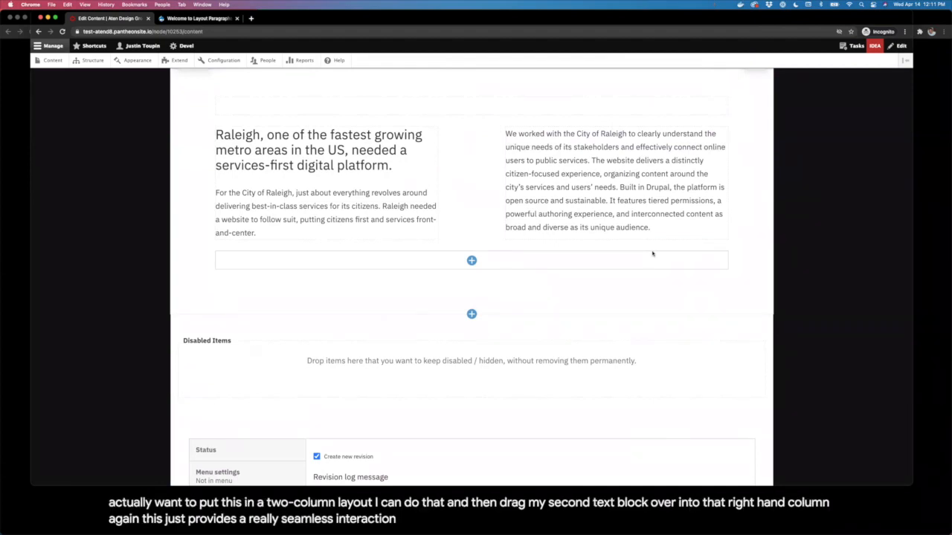
Step: Toggle the section to One Column and back, then drag the project paragraph right
{"action": "scroll", "coordinate": [652, 254], "scroll_direction": "up", "scroll_amount": 3}
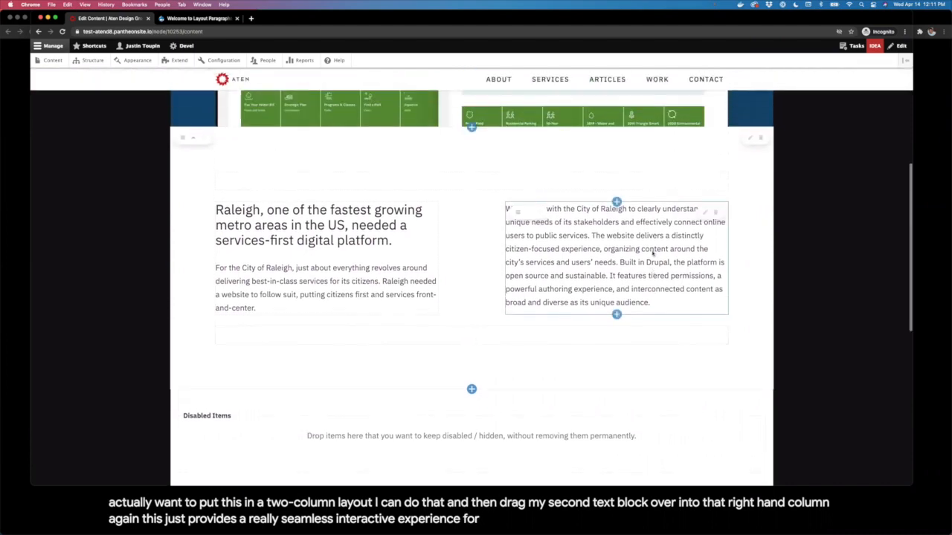
{"action": "left_click", "coordinate": [750, 138]}
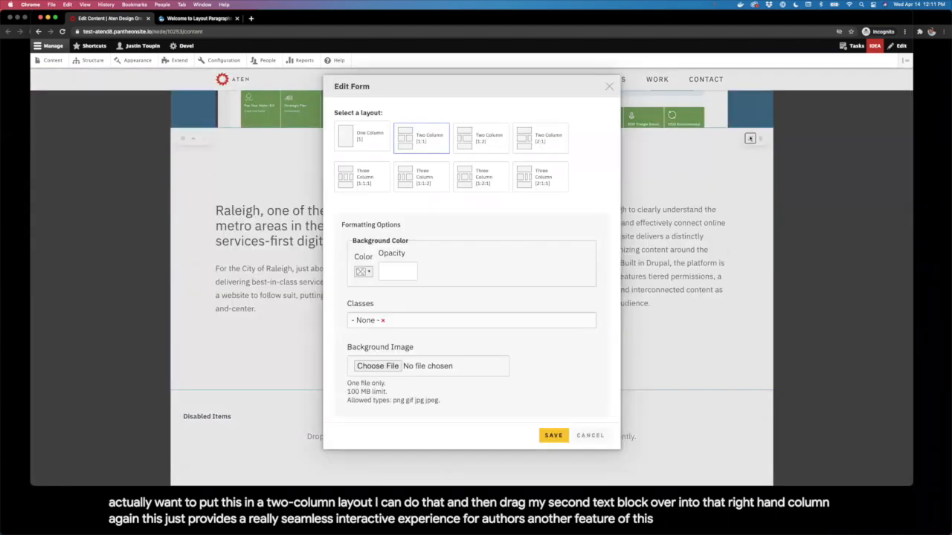
{"action": "left_click", "coordinate": [374, 150]}
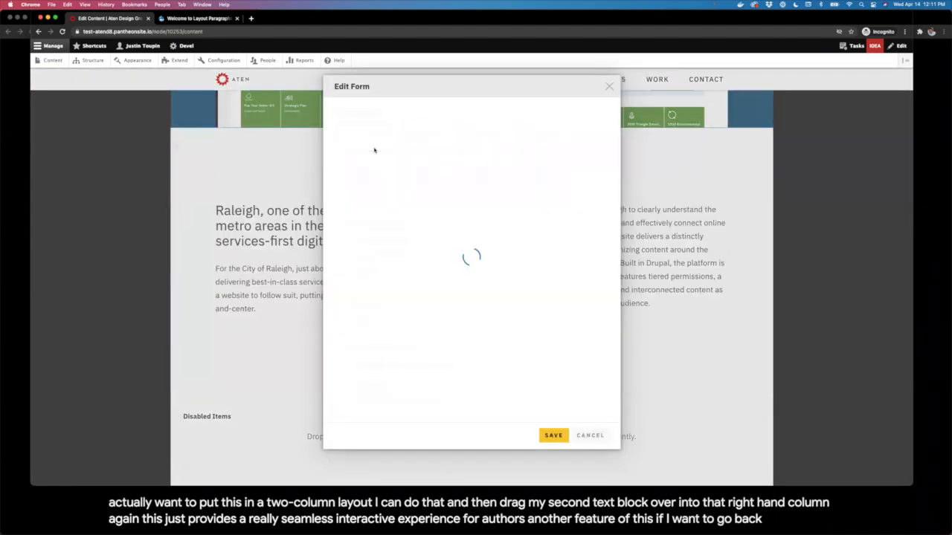
{"action": "left_click", "coordinate": [558, 443]}
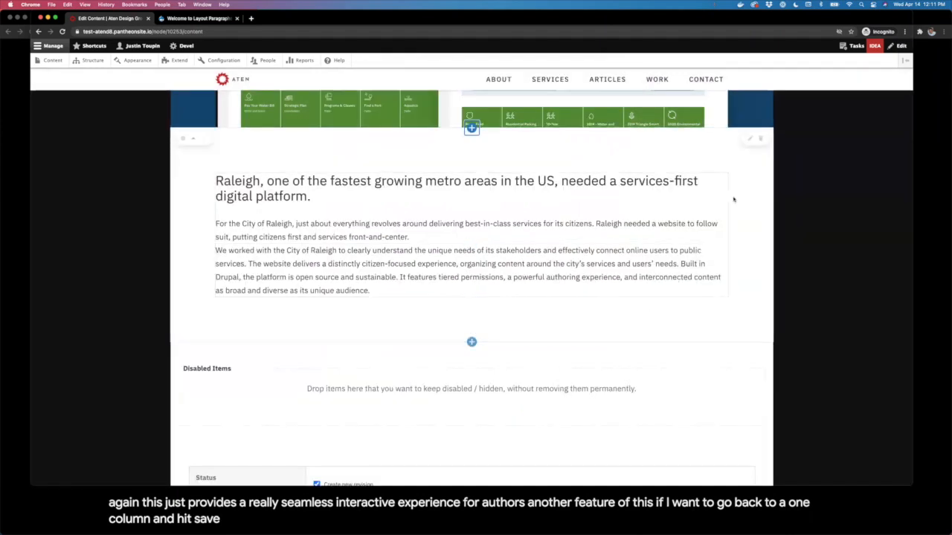
{"action": "left_click", "coordinate": [750, 139]}
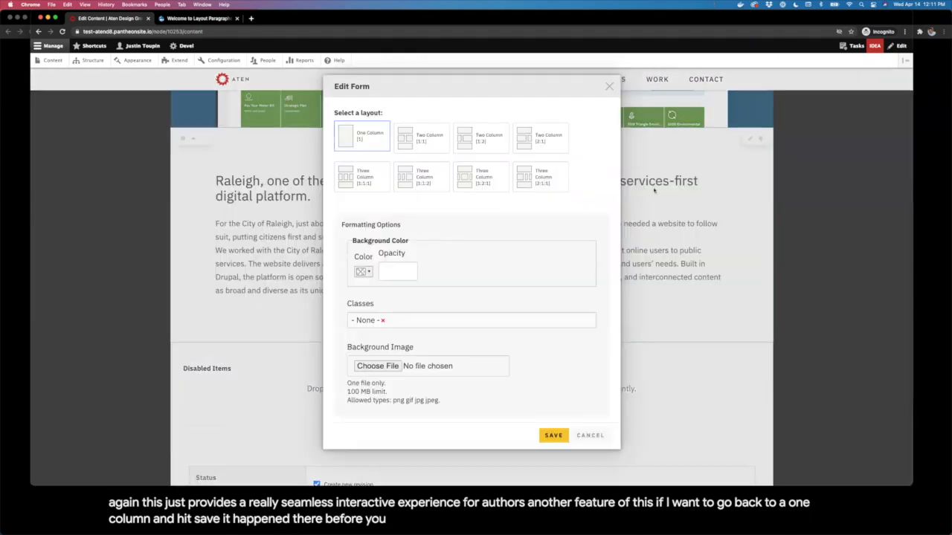
{"action": "left_click", "coordinate": [555, 437]}
{"action": "left_click_drag", "start_coordinate": [229, 323], "coordinate": [522, 210]}
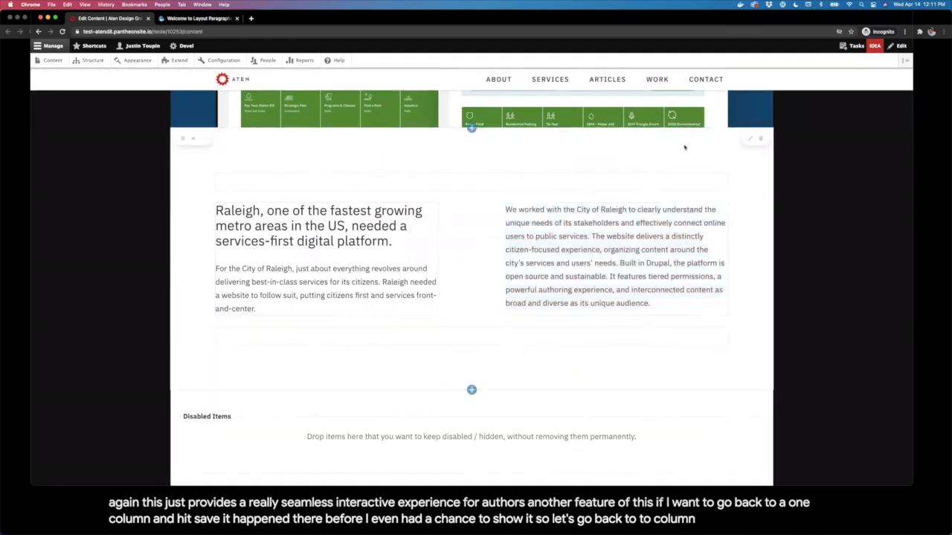
Step: Save one column with orphans sent to Content, then restore Two Column [1:1], paragraph right
{"action": "left_click", "coordinate": [750, 139]}
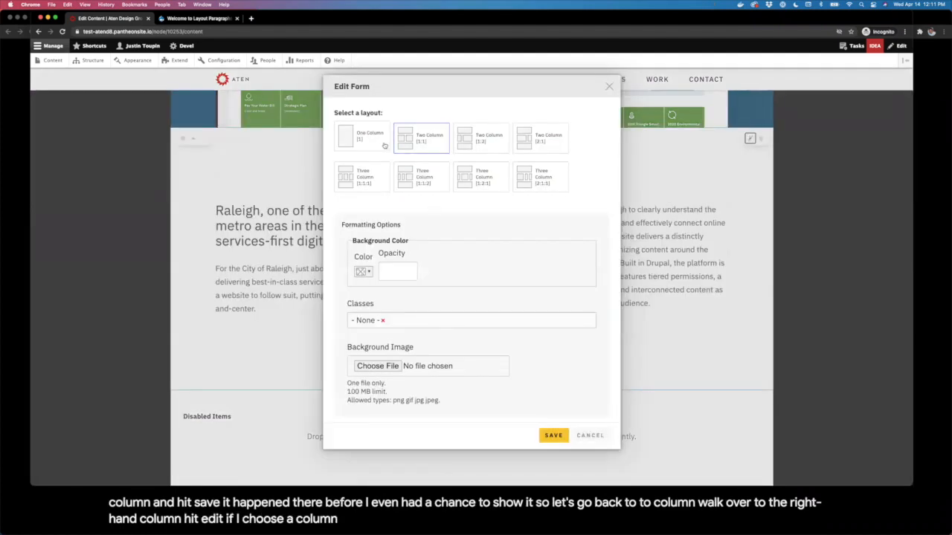
{"action": "left_click", "coordinate": [374, 142]}
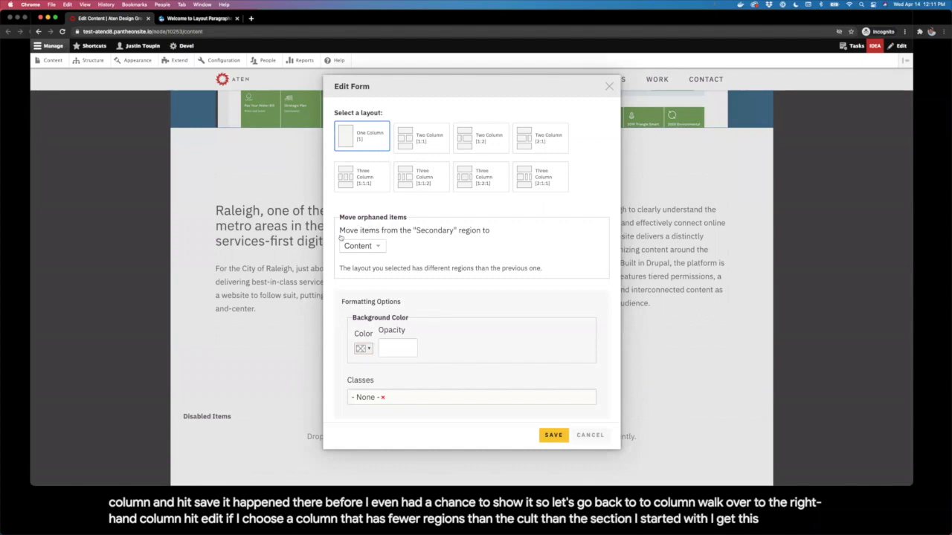
{"action": "left_click", "coordinate": [382, 245]}
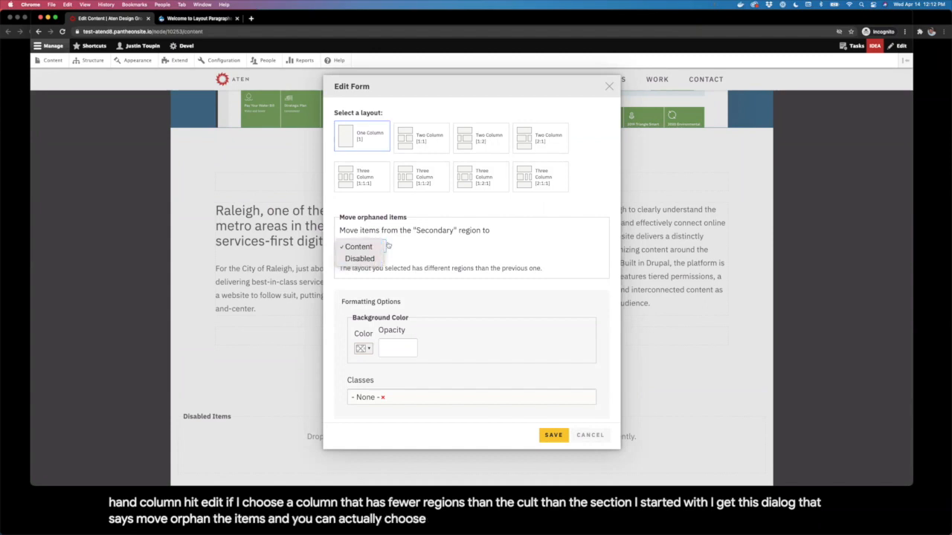
{"action": "left_click", "coordinate": [379, 247]}
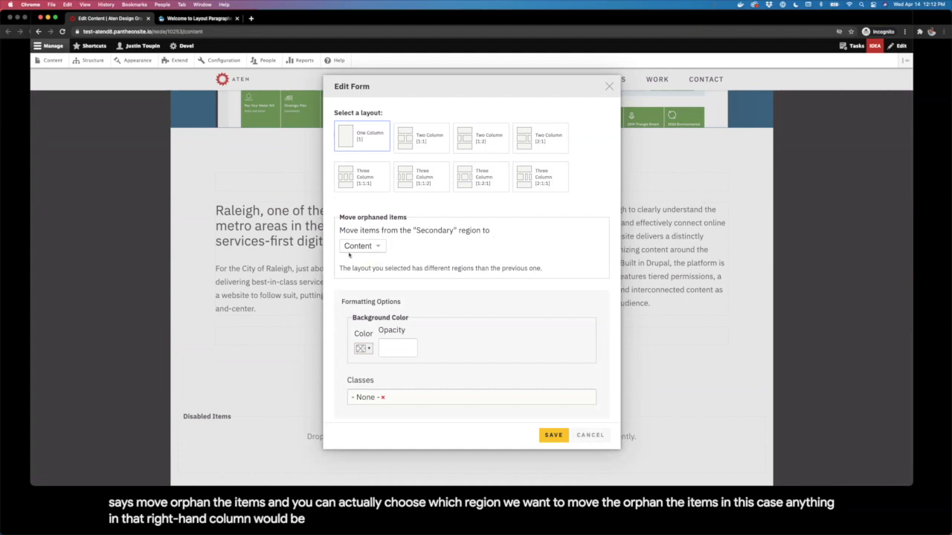
{"action": "left_click", "coordinate": [354, 248]}
{"action": "left_click", "coordinate": [511, 371]}
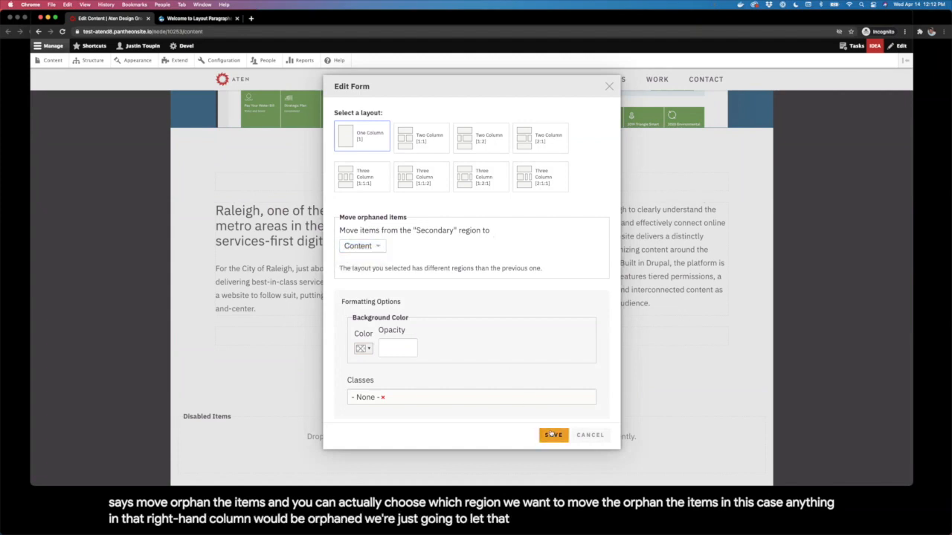
{"action": "left_click", "coordinate": [553, 435]}
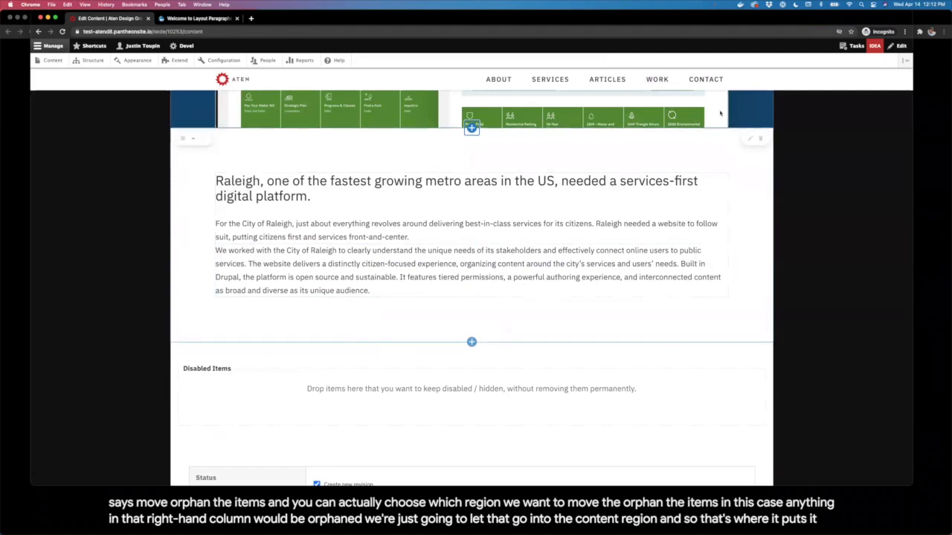
{"action": "left_click", "coordinate": [748, 141]}
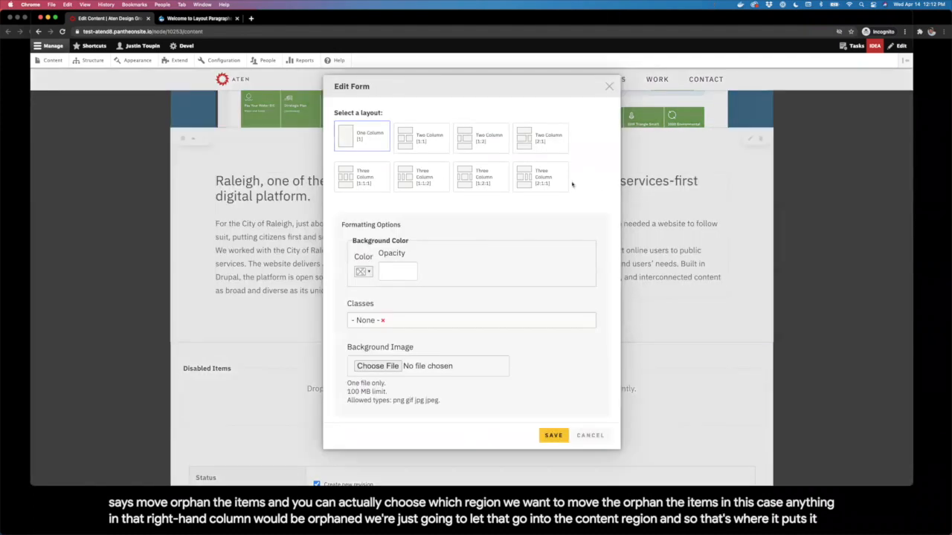
{"action": "left_click", "coordinate": [415, 148]}
{"action": "left_click", "coordinate": [554, 435]}
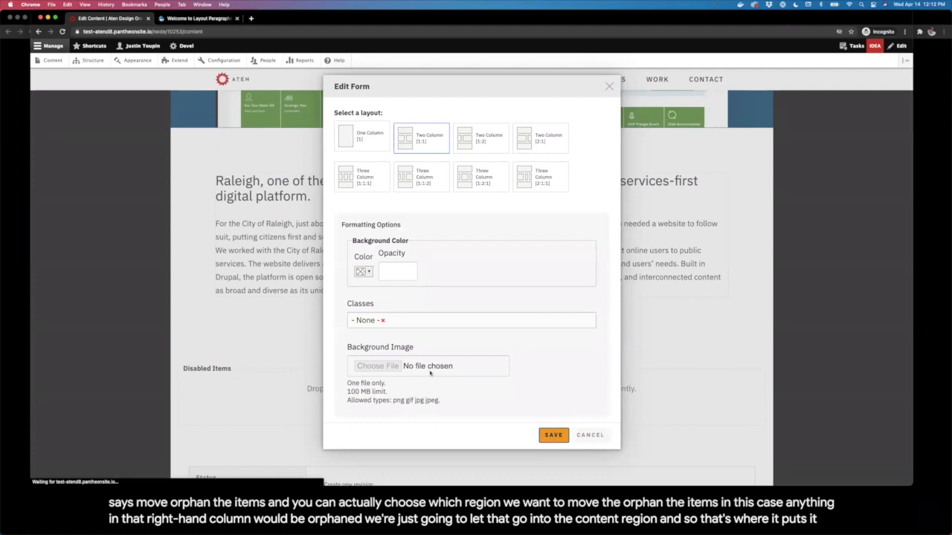
{"action": "left_click_drag", "start_coordinate": [227, 326], "coordinate": [518, 220]}
{"action": "scroll", "coordinate": [478, 248], "scroll_direction": "down", "scroll_amount": 2}
Step: Add a new section below the intro with a light-blue background at opacity 1
{"action": "left_click", "coordinate": [472, 253]}
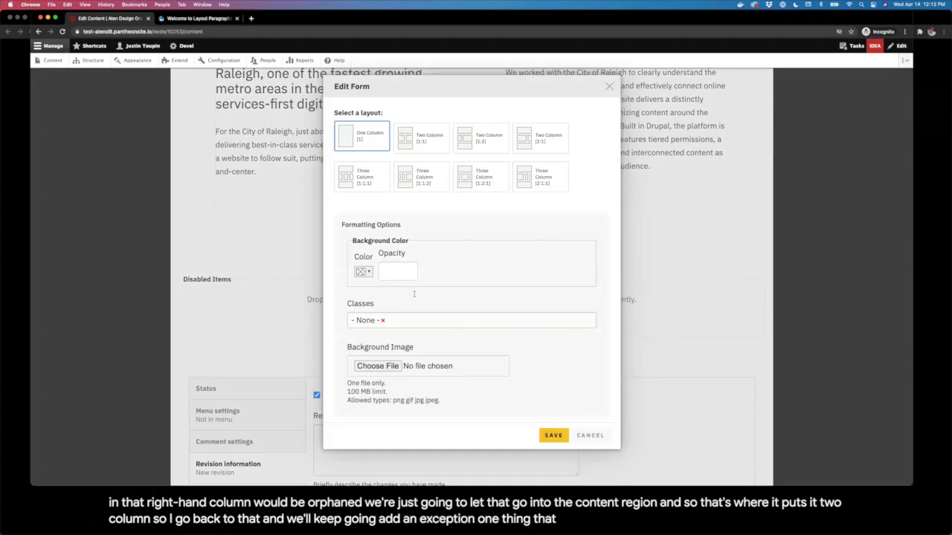
{"action": "left_click", "coordinate": [362, 272]}
{"action": "left_click", "coordinate": [370, 343]}
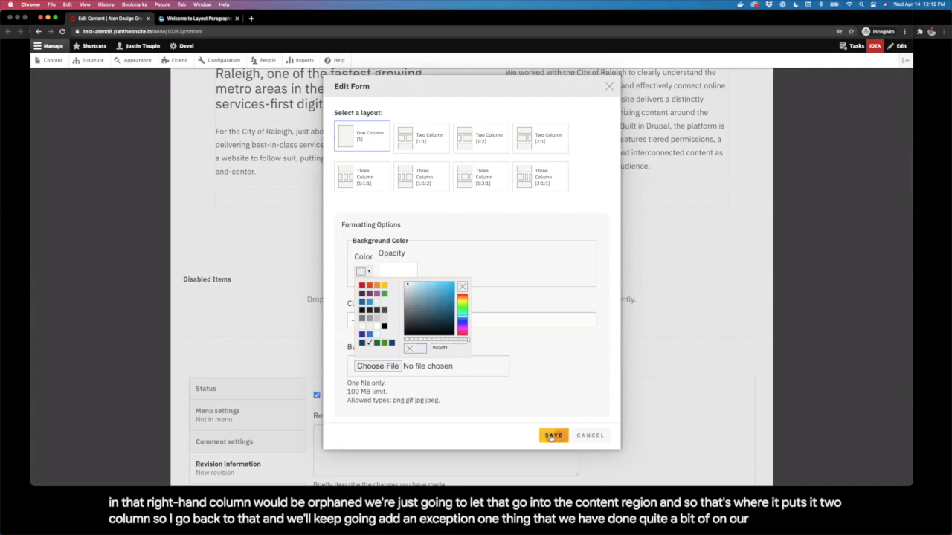
{"action": "left_click", "coordinate": [572, 374]}
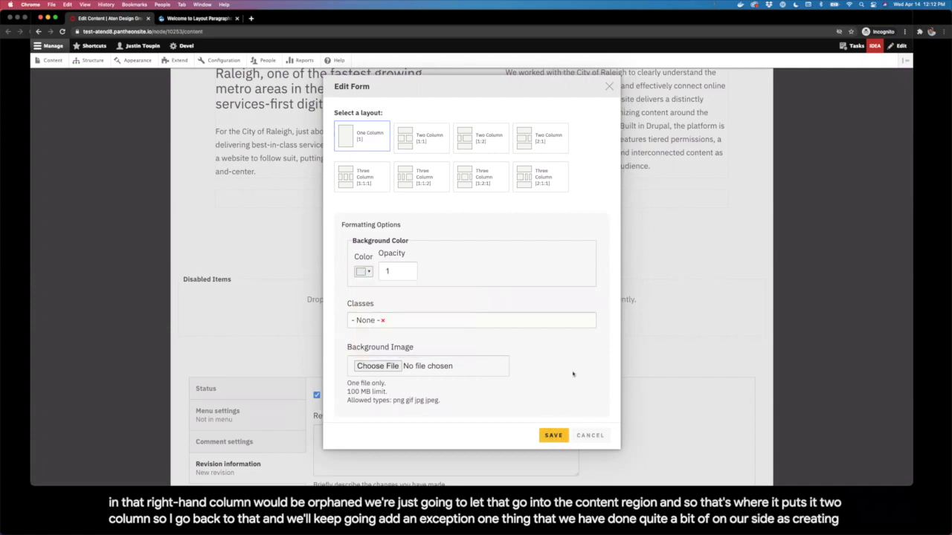
{"action": "left_click", "coordinate": [553, 433]}
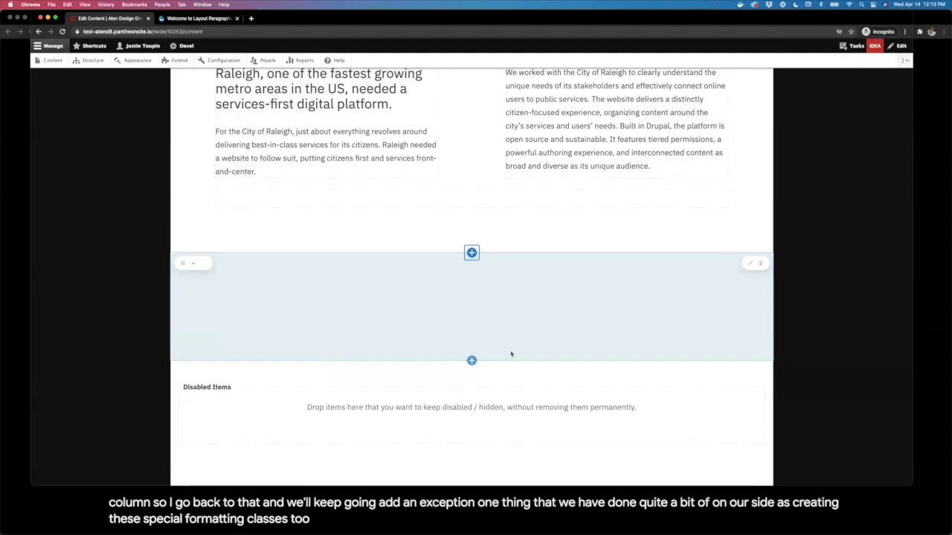
Step: Add a Text block with the Key Challenges heading and three bullet points
{"action": "left_click", "coordinate": [472, 307]}
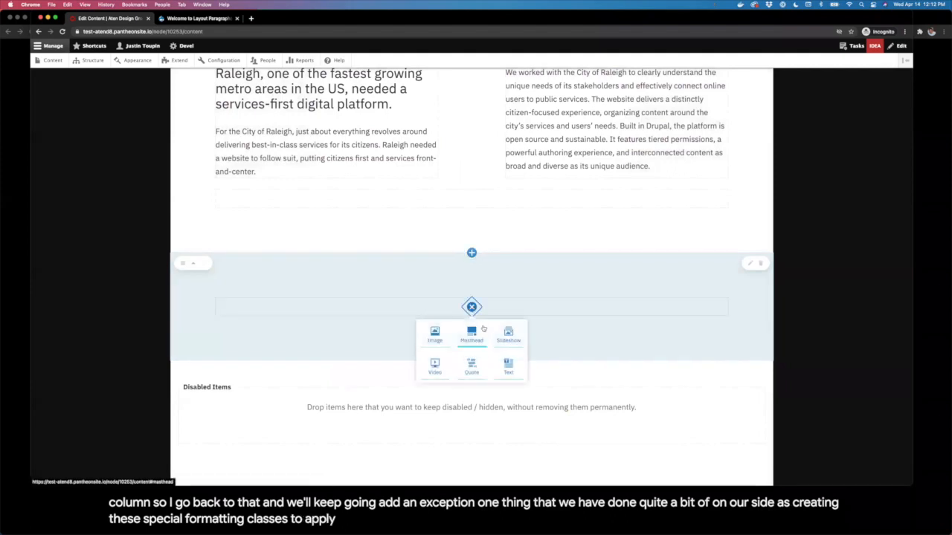
{"action": "left_click", "coordinate": [508, 362]}
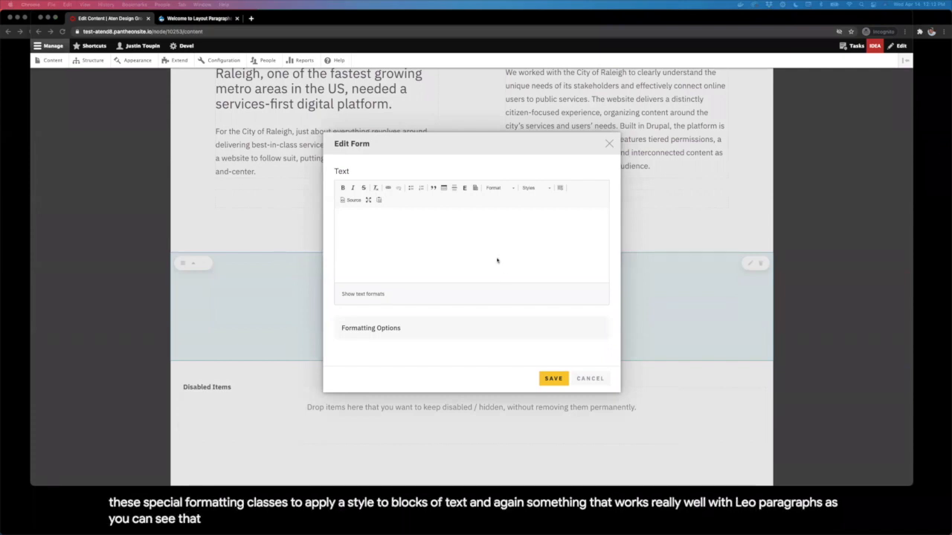
{"action": "left_click", "coordinate": [449, 221]}
{"action": "type", "text": "Key Challenges Create an accessible, services-first platform that is intuitive and flexible, supporting a broad range of user journeys. Migrate XML source content from a proprietary document management system into Drupal. Build automated workflows and a streamlined authoring experience that empowers the city to publish content effectively."}
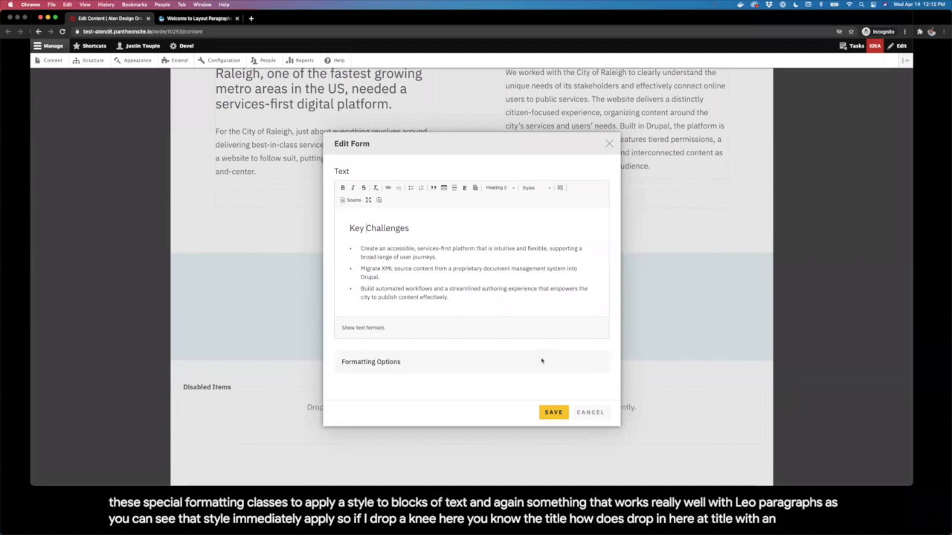
{"action": "left_click", "coordinate": [554, 414]}
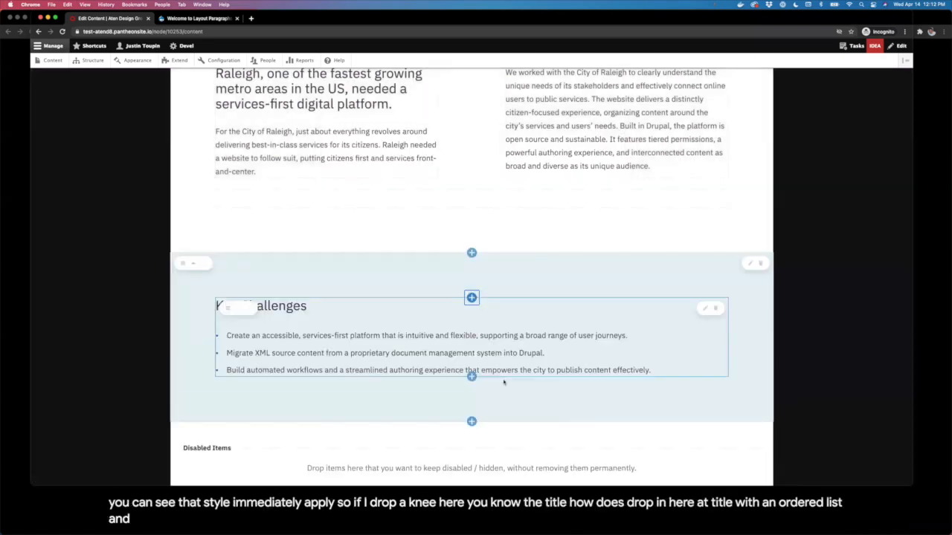
Step: Apply the Three Items class in the Key Challenges block's Formatting Options and save
{"action": "left_click", "coordinate": [707, 308]}
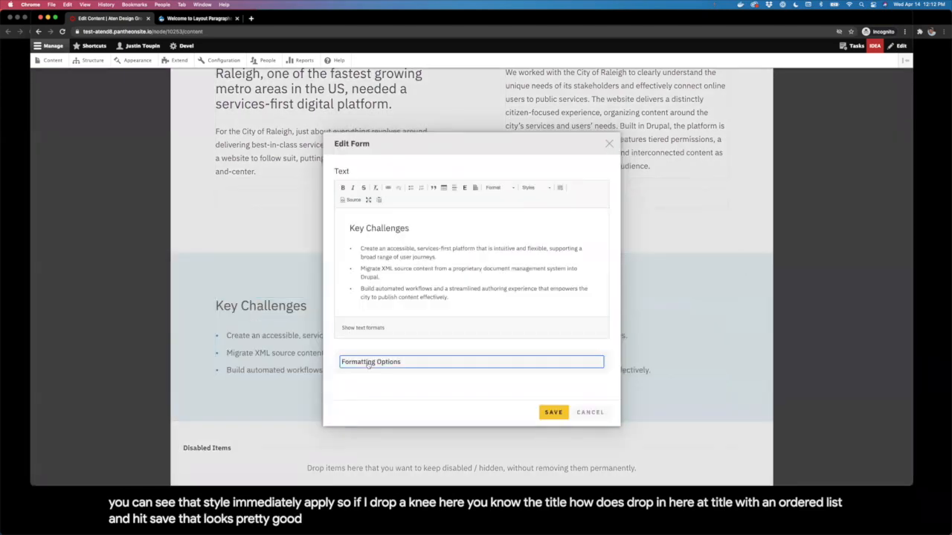
{"action": "left_click", "coordinate": [368, 362]}
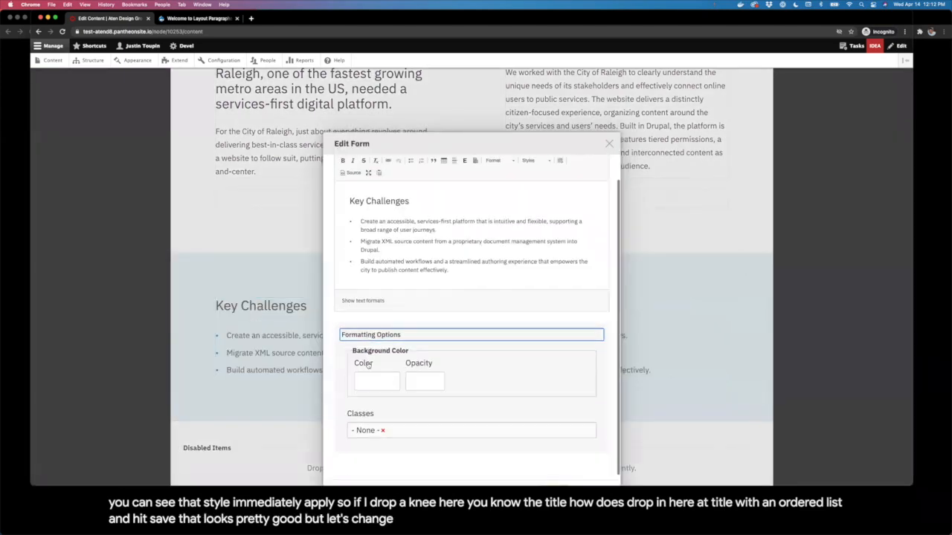
{"action": "left_click", "coordinate": [431, 430]}
{"action": "type", "text": "three"}
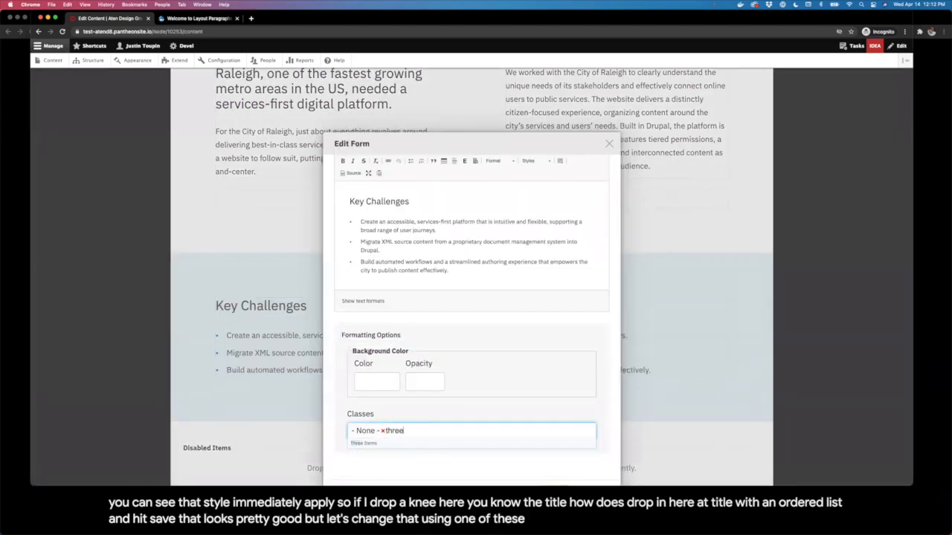
{"action": "key", "text": "Return"}
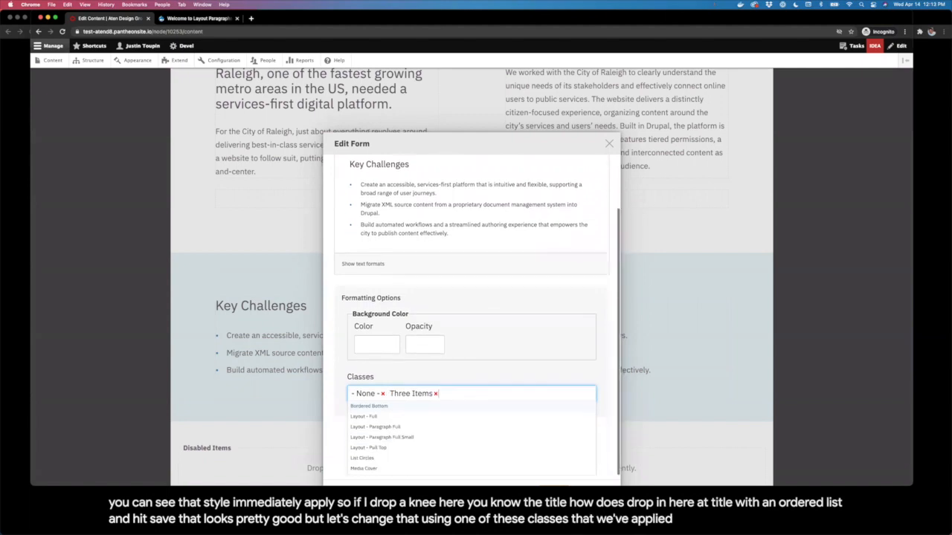
{"action": "left_click", "coordinate": [490, 375]}
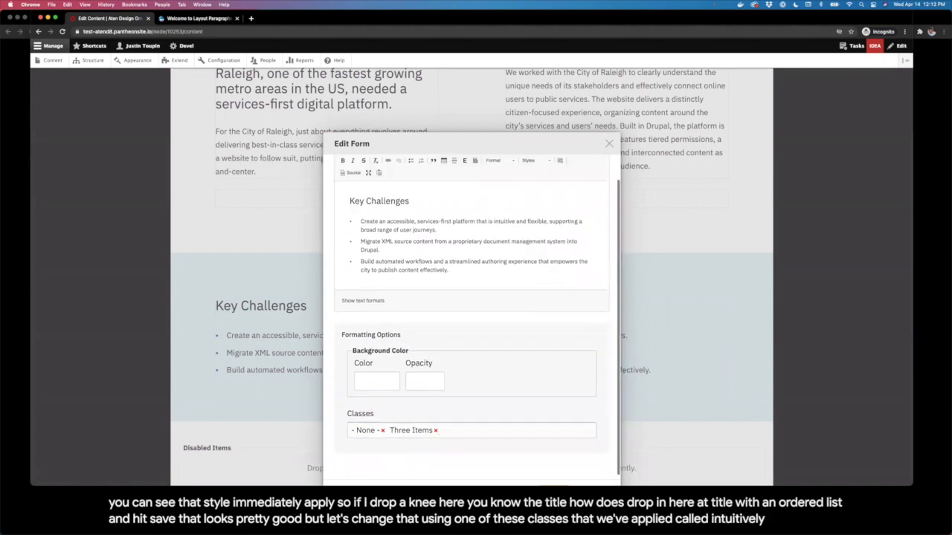
{"action": "scroll", "coordinate": [471, 335], "scroll_direction": "down", "scroll_amount": 2}
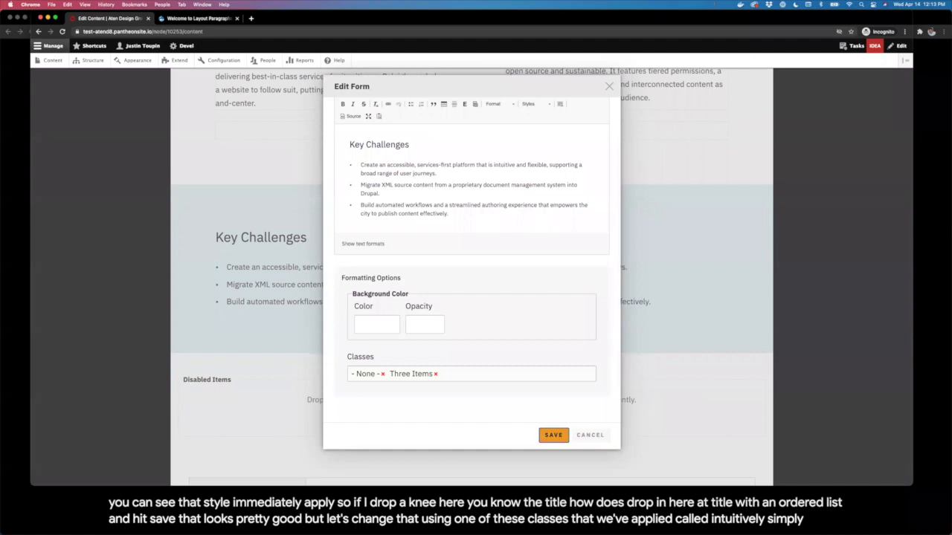
{"action": "left_click", "coordinate": [553, 434]}
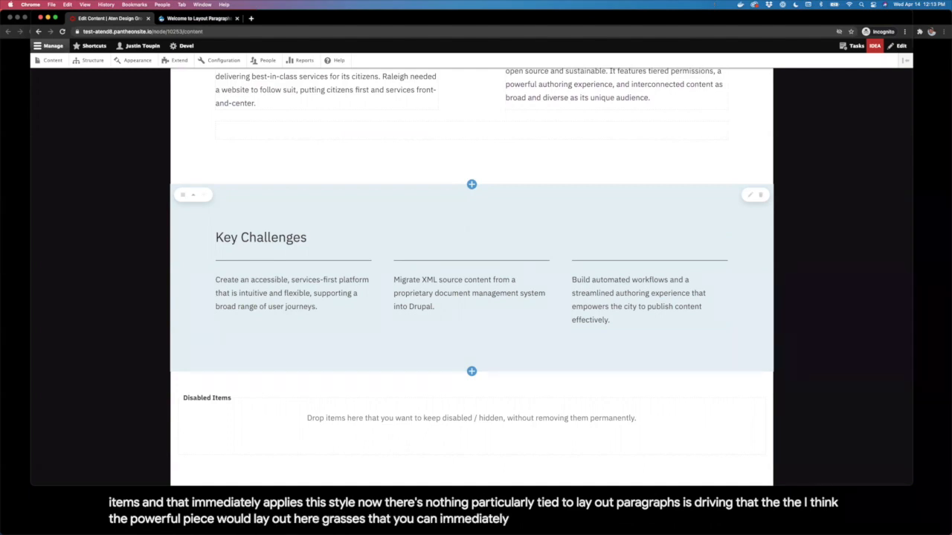
{"action": "scroll", "coordinate": [472, 276], "scroll_direction": "down", "scroll_amount": 4}
Step: Add a one-column section below Key Challenges with a dark blue background
{"action": "scroll", "coordinate": [471, 277], "scroll_direction": "up", "scroll_amount": 3}
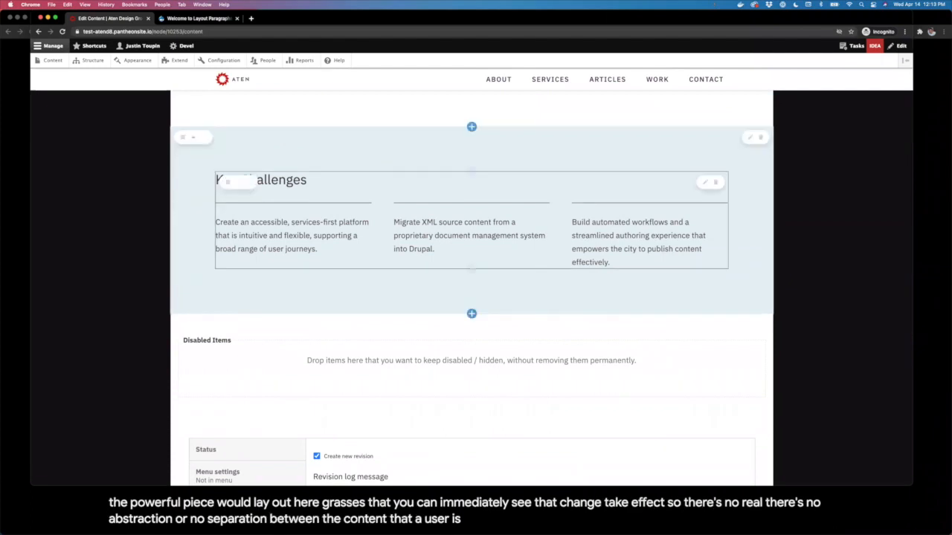
{"action": "left_click", "coordinate": [472, 314]}
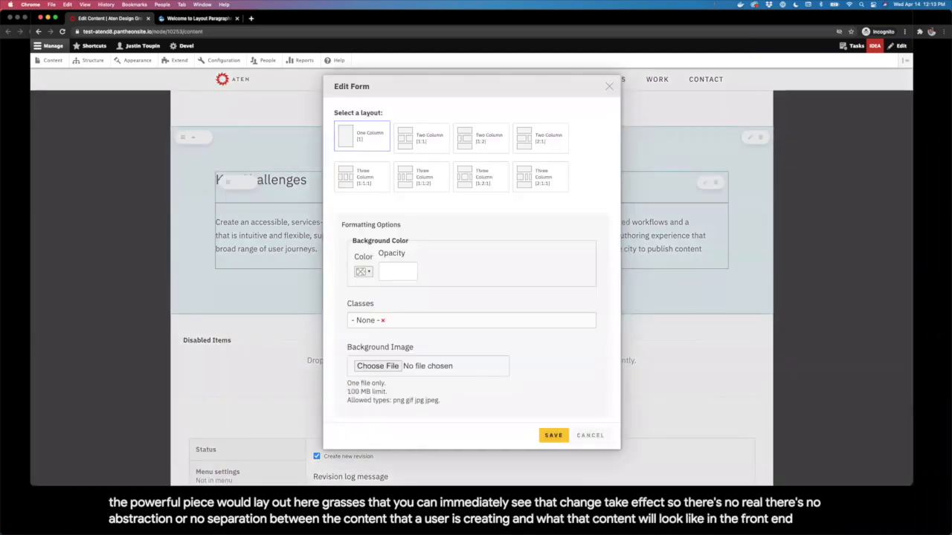
{"action": "left_click", "coordinate": [364, 272]}
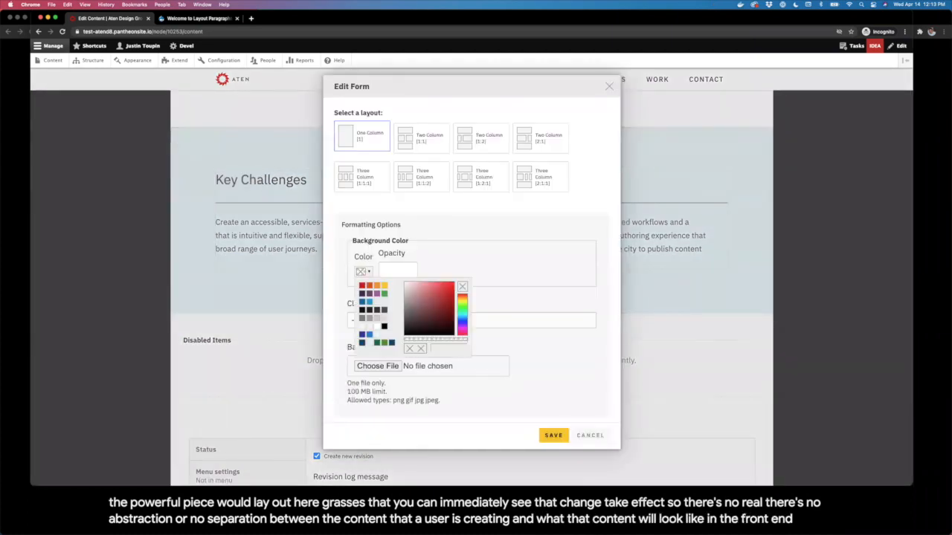
{"action": "left_click", "coordinate": [362, 343]}
{"action": "left_click", "coordinate": [553, 436]}
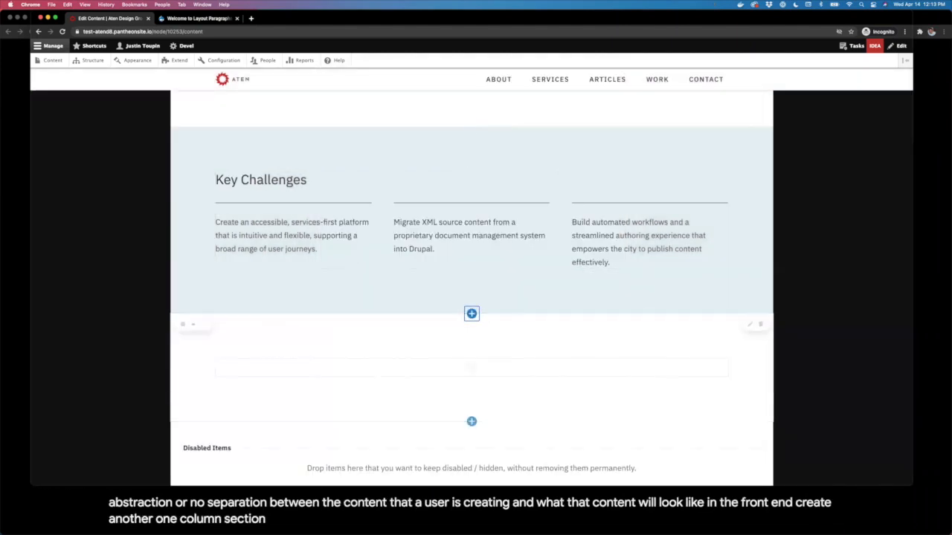
Step: Set the section's background opacity to 1 and add the Theme - Reversed class
{"action": "left_click", "coordinate": [471, 313]}
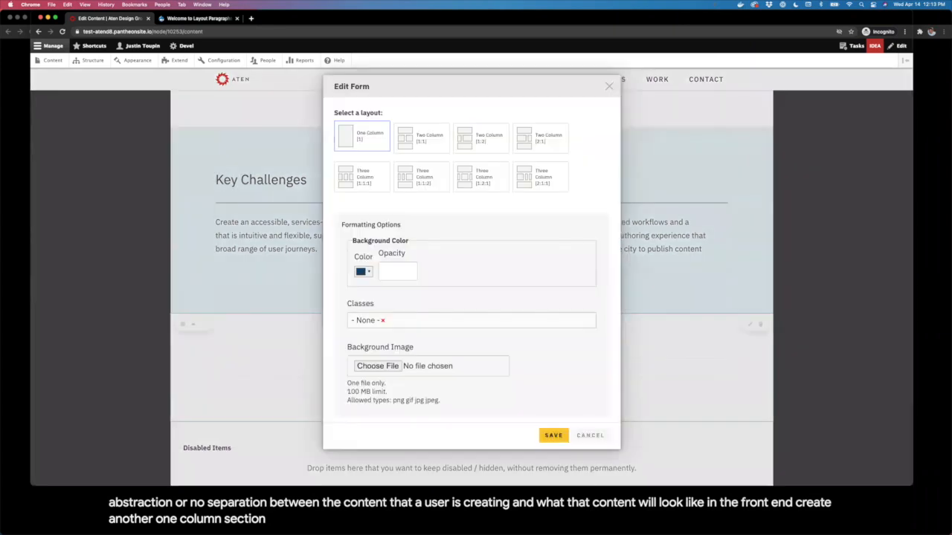
{"action": "left_click", "coordinate": [363, 271]}
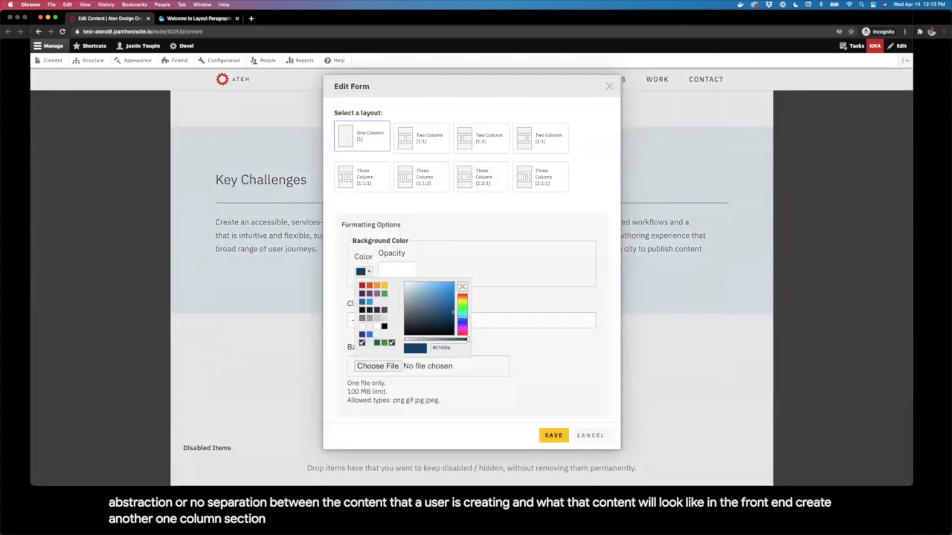
{"action": "left_click", "coordinate": [394, 271]}
{"action": "type", "text": "1"}
{"action": "left_click", "coordinate": [450, 260]}
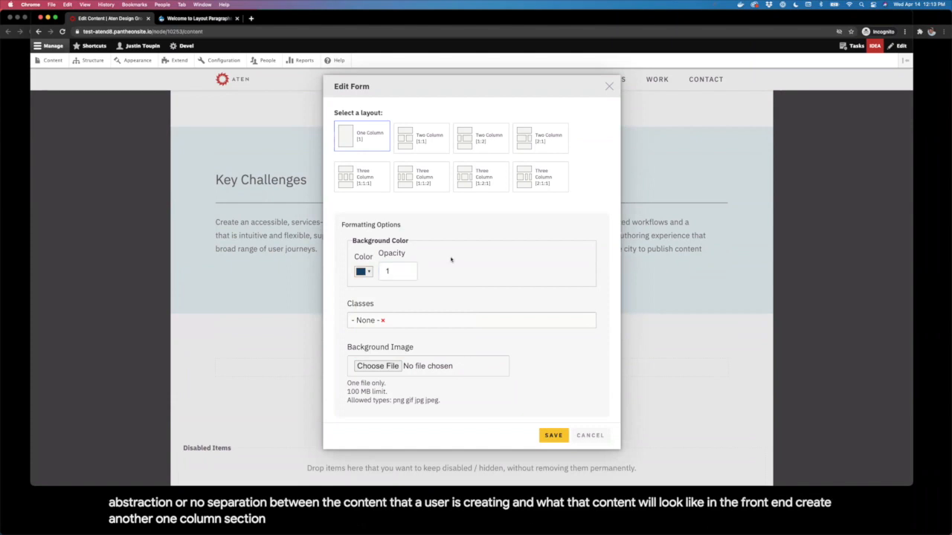
{"action": "left_click", "coordinate": [503, 324]}
{"action": "type", "text": "rever"}
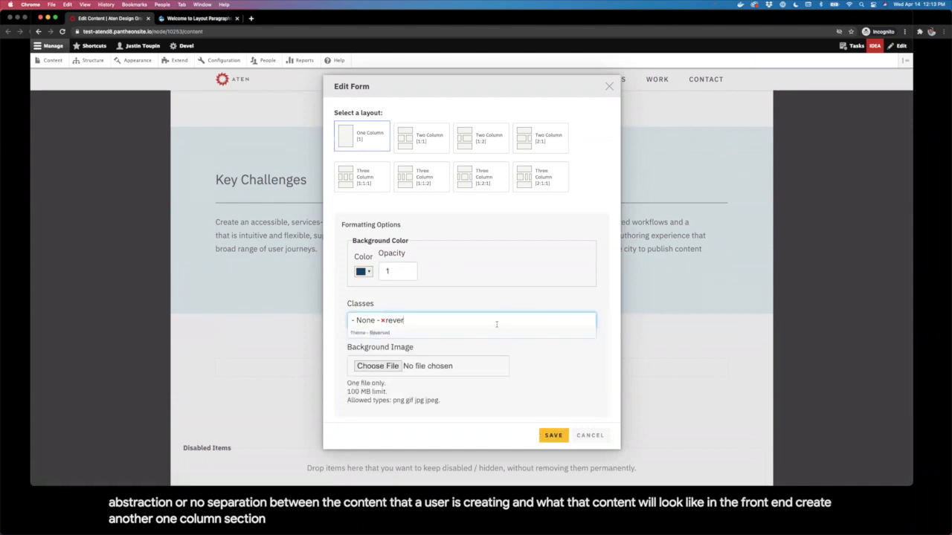
{"action": "left_click", "coordinate": [497, 334]}
{"action": "left_click", "coordinate": [564, 436]}
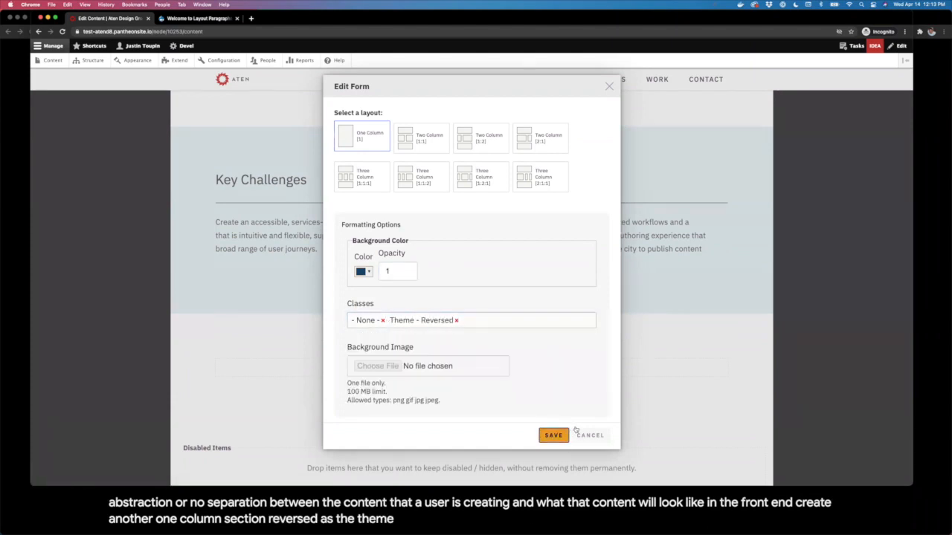
{"action": "scroll", "coordinate": [577, 431], "scroll_direction": "down", "scroll_amount": 2}
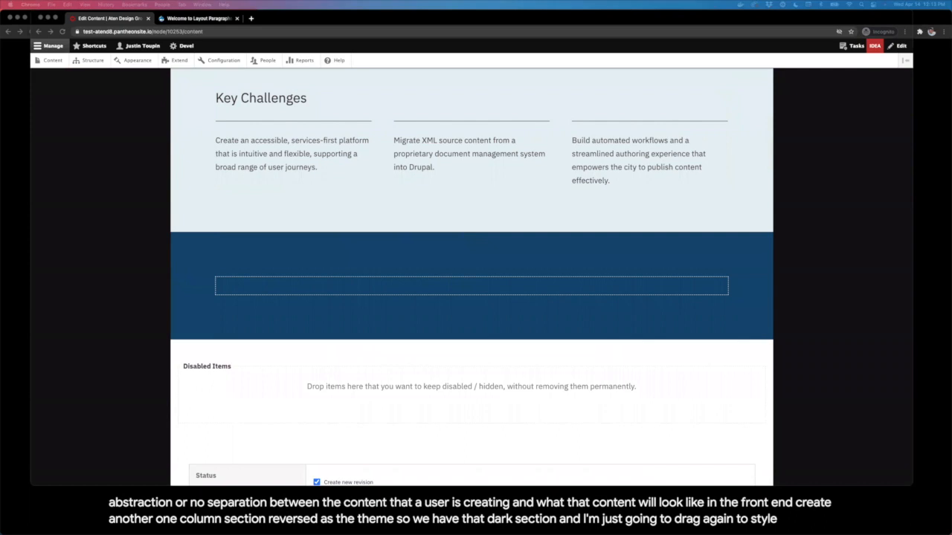
Step: Add a text block to the dark section containing the pasted Key Solutions heading and bullets
{"action": "left_click", "coordinate": [471, 286]}
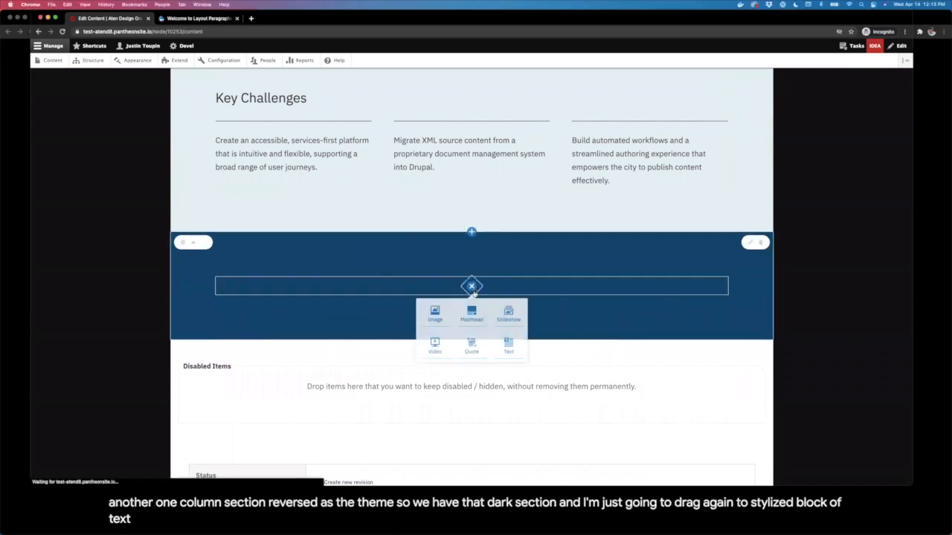
{"action": "left_click", "coordinate": [509, 342]}
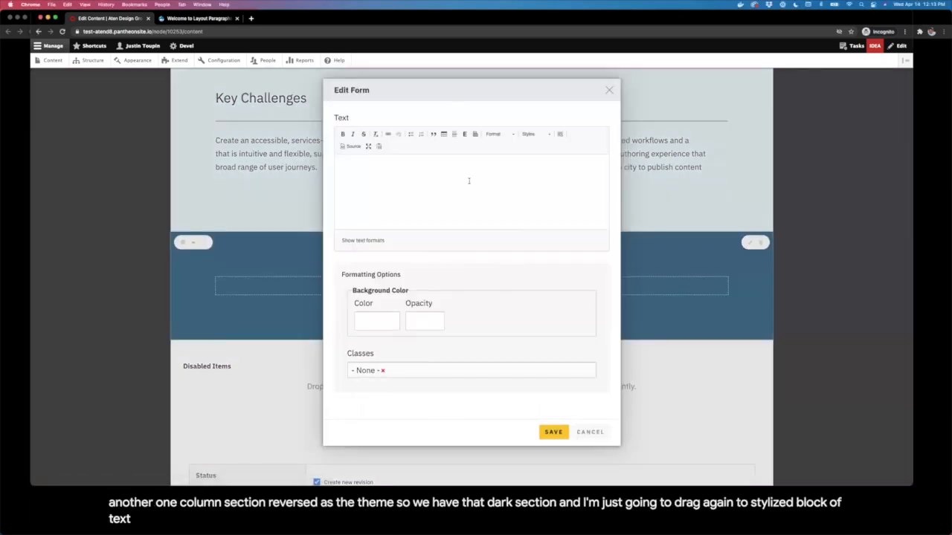
{"action": "left_click", "coordinate": [465, 183]}
{"action": "type", "text": "Key Solutions Informed by analytics, collaborative workshops, focus groups, card sorts, and stakeholder interviews, the new architecture and design promotes public services throughout the entire website. We developed an automated migration process using Drupal's migration framework for moving content from the legacy system into Drupal 8. We built customized workflows with tiered permissions and streamlined authoring tools, empowering Raleigh's editorial team to effectively publish content."}
{"action": "scroll", "coordinate": [397, 389], "scroll_direction": "down", "scroll_amount": 1}
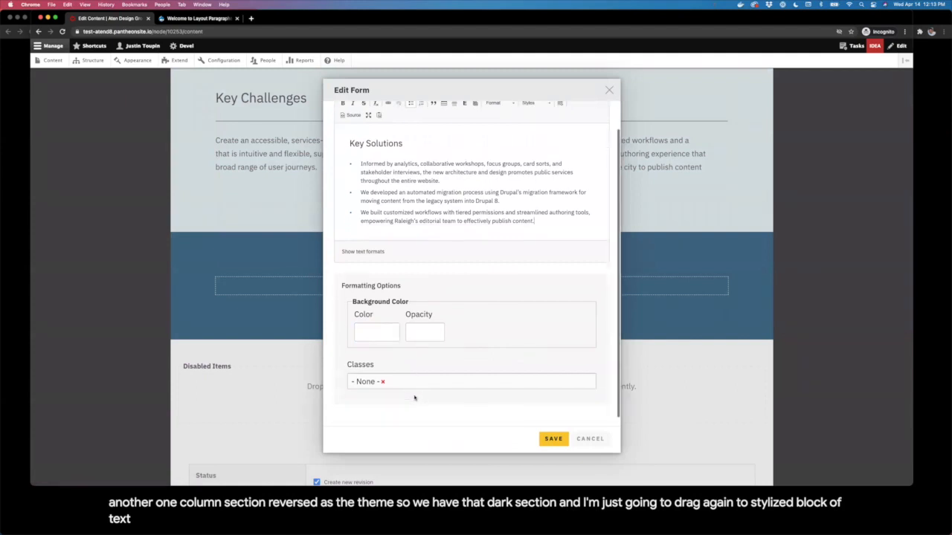
Step: Apply the Three Items class and save the Key Solutions block as three columns
{"action": "left_click", "coordinate": [397, 382]}
{"action": "type", "text": "thre"}
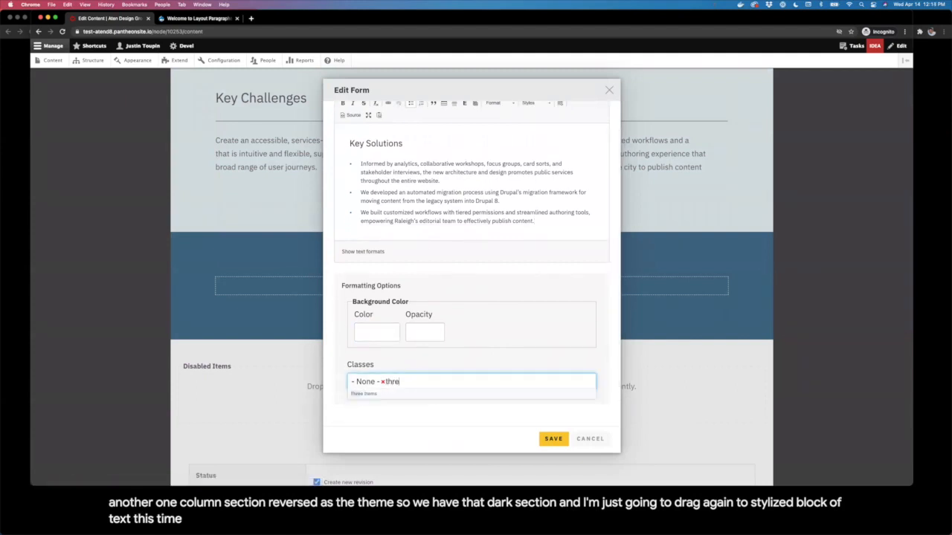
{"action": "left_click", "coordinate": [387, 394]}
{"action": "left_click", "coordinate": [554, 439]}
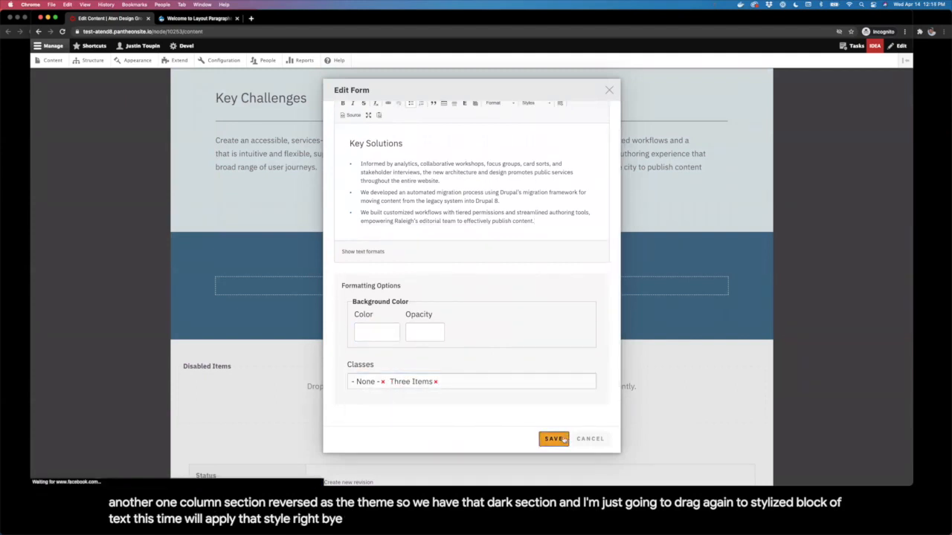
{"action": "scroll", "coordinate": [585, 368], "scroll_direction": "down", "scroll_amount": 5}
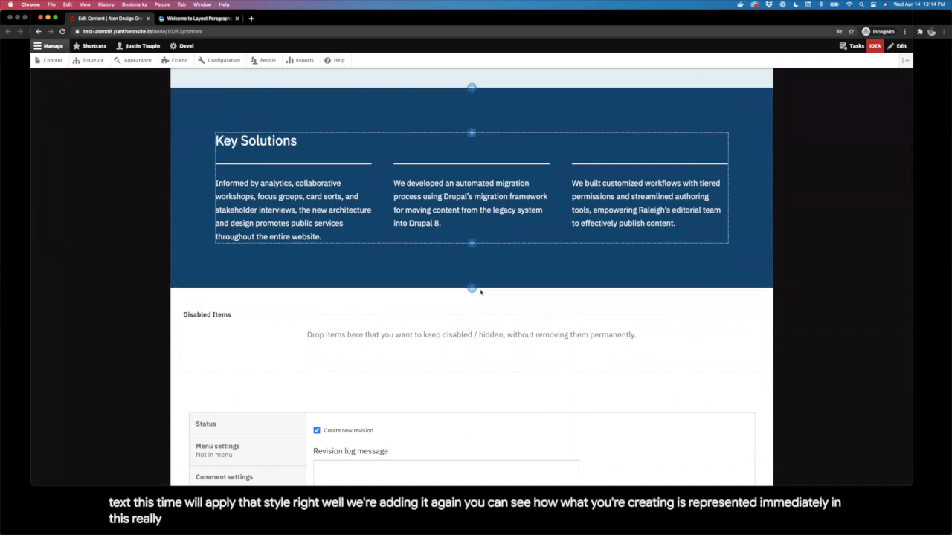
{"action": "left_click", "coordinate": [472, 288]}
Step: Add a new Two Column (1:1) section below Key Solutions
{"action": "left_click", "coordinate": [468, 318]}
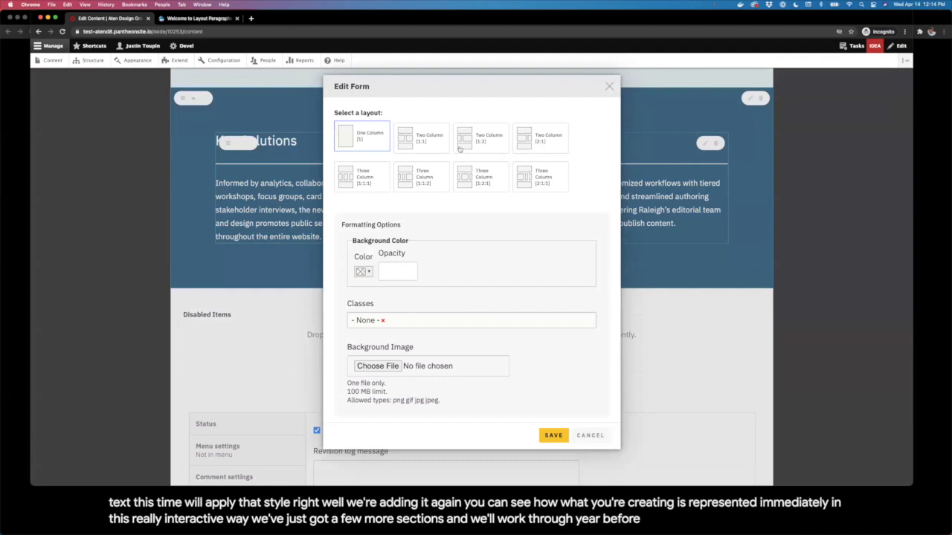
{"action": "left_click", "coordinate": [414, 144]}
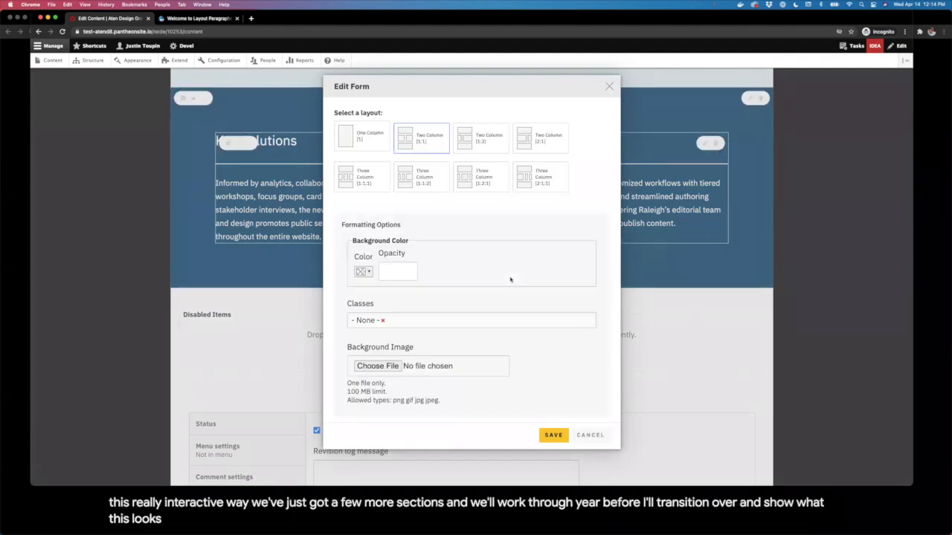
{"action": "left_click", "coordinate": [554, 436]}
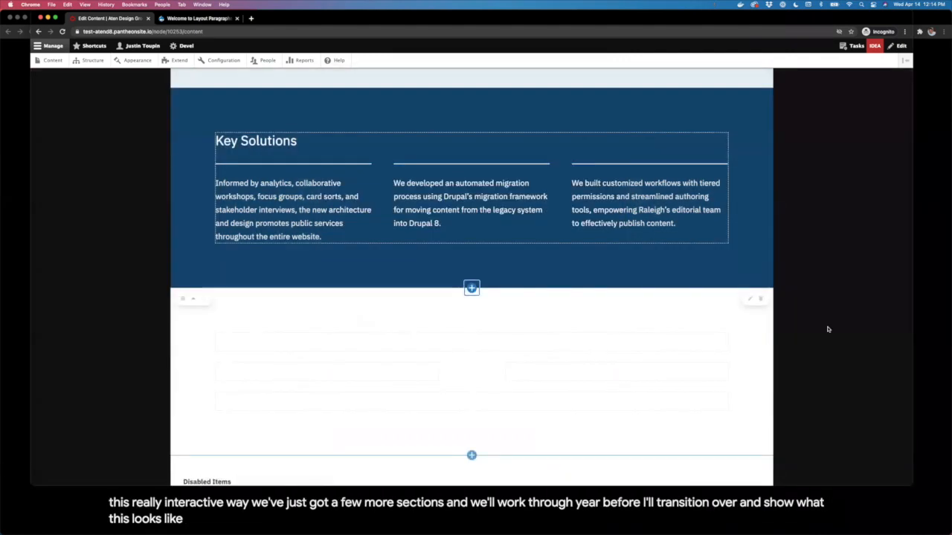
Step: Add the Architecting a New Way to Engage Citizens text block to the right column
{"action": "scroll", "coordinate": [562, 385], "scroll_direction": "down", "scroll_amount": 3}
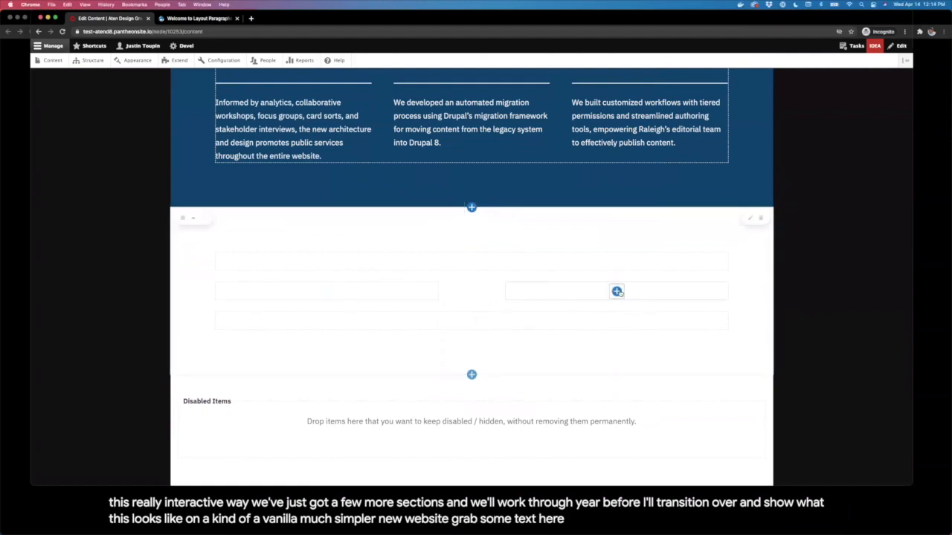
{"action": "left_click", "coordinate": [616, 292]}
{"action": "left_click", "coordinate": [584, 307]}
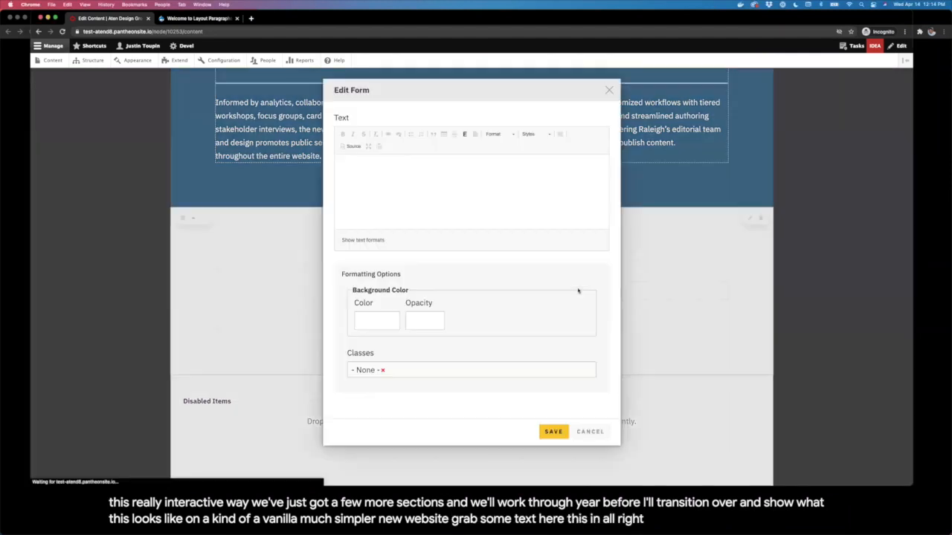
{"action": "left_click", "coordinate": [554, 439]}
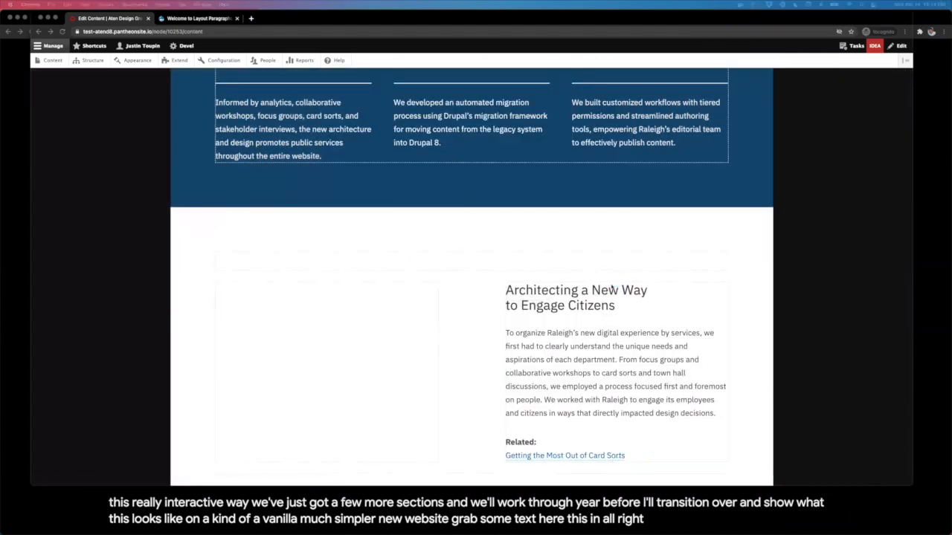
Step: Place the card-sorting classroom photo, found by filtering the library for raleigh, in the left column
{"action": "scroll", "coordinate": [298, 298], "scroll_direction": "down", "scroll_amount": 2}
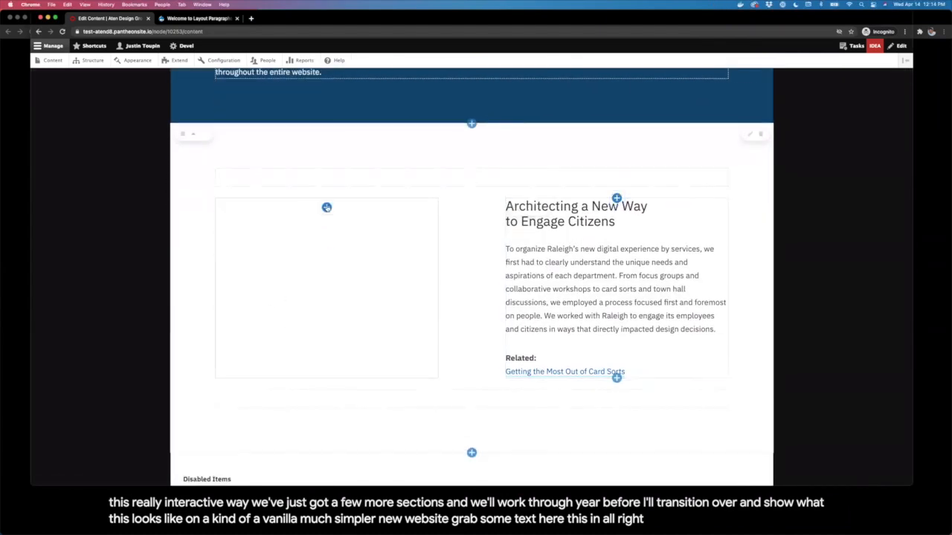
{"action": "left_click", "coordinate": [327, 207]}
{"action": "left_click", "coordinate": [290, 235]}
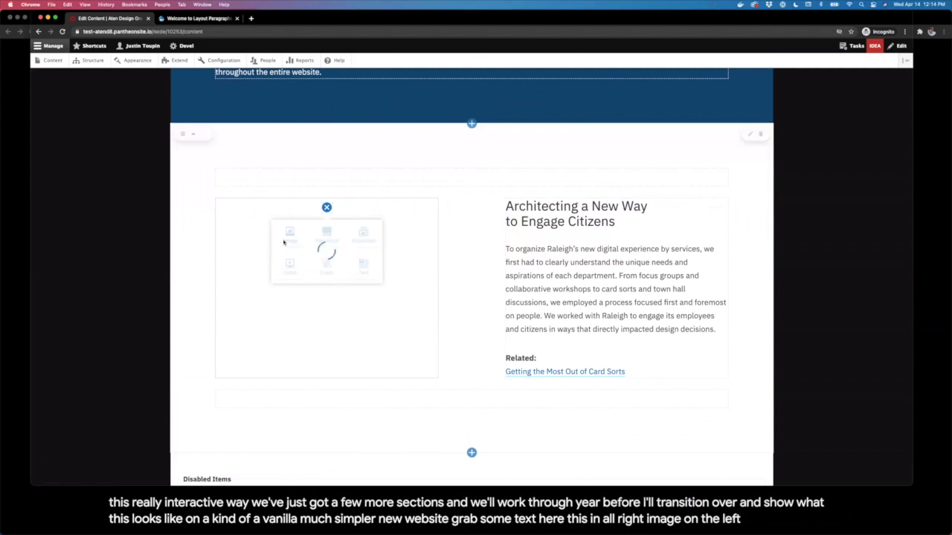
{"action": "left_click", "coordinate": [426, 193]}
{"action": "type", "text": "rall"}
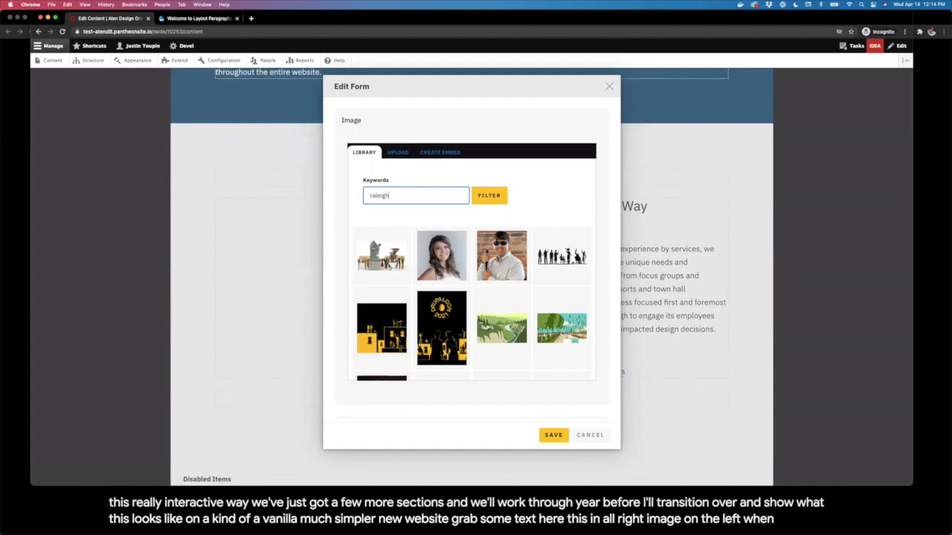
{"action": "type", "text": "igh"}
{"action": "left_click", "coordinate": [490, 195]}
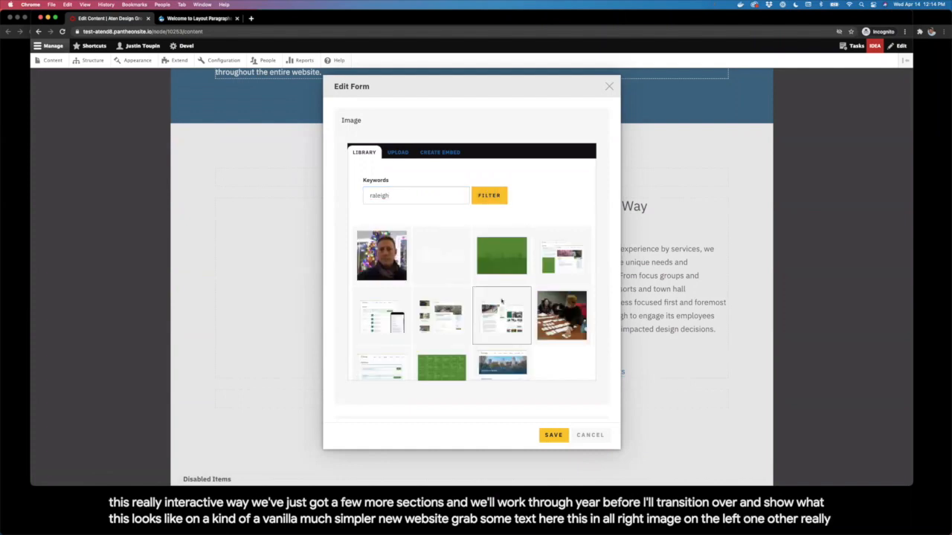
{"action": "scroll", "coordinate": [501, 300], "scroll_direction": "down", "scroll_amount": 1}
{"action": "left_click", "coordinate": [561, 290]}
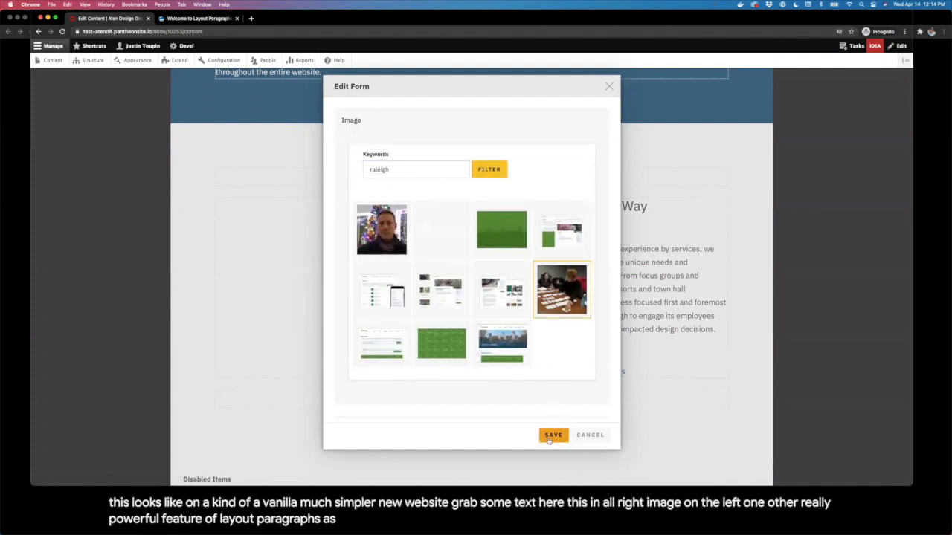
{"action": "scroll", "coordinate": [531, 364], "scroll_direction": "down", "scroll_amount": 1}
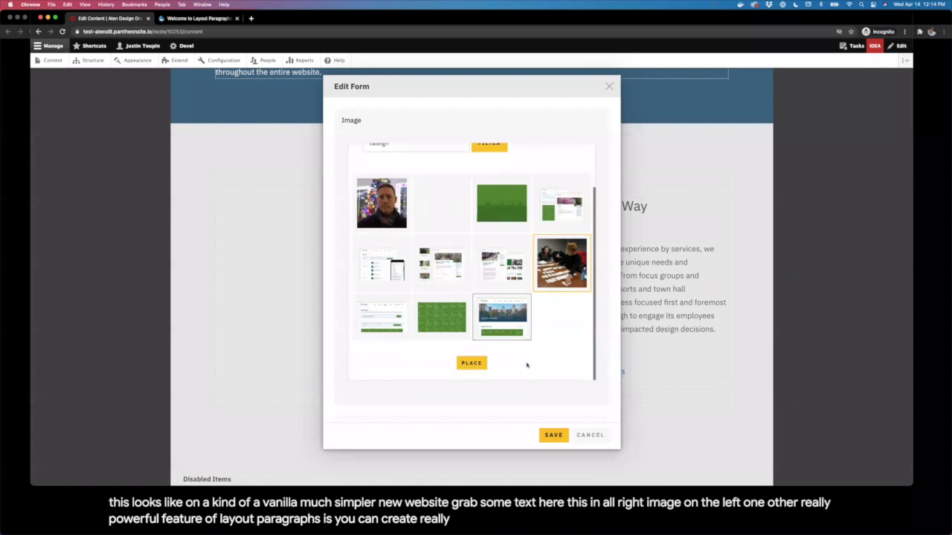
{"action": "left_click", "coordinate": [465, 362]}
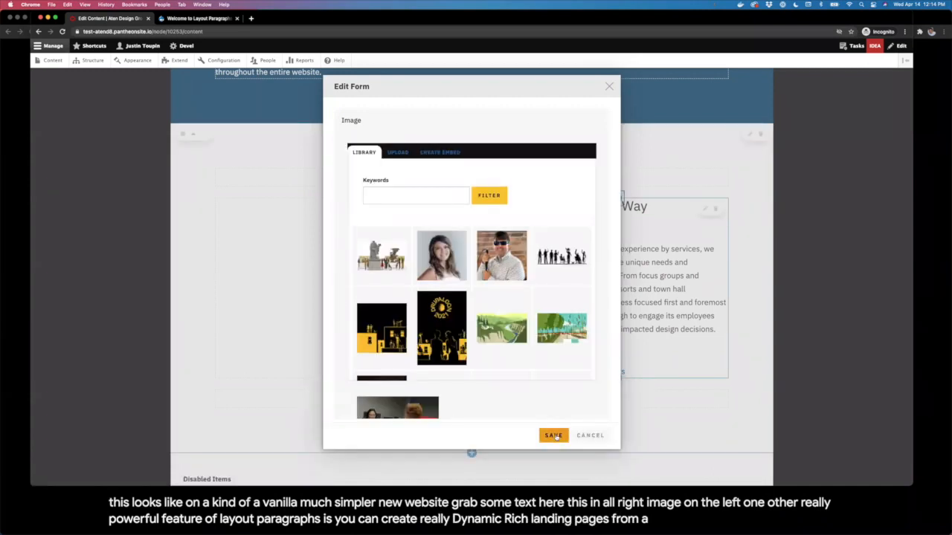
{"action": "left_click", "coordinate": [554, 436]}
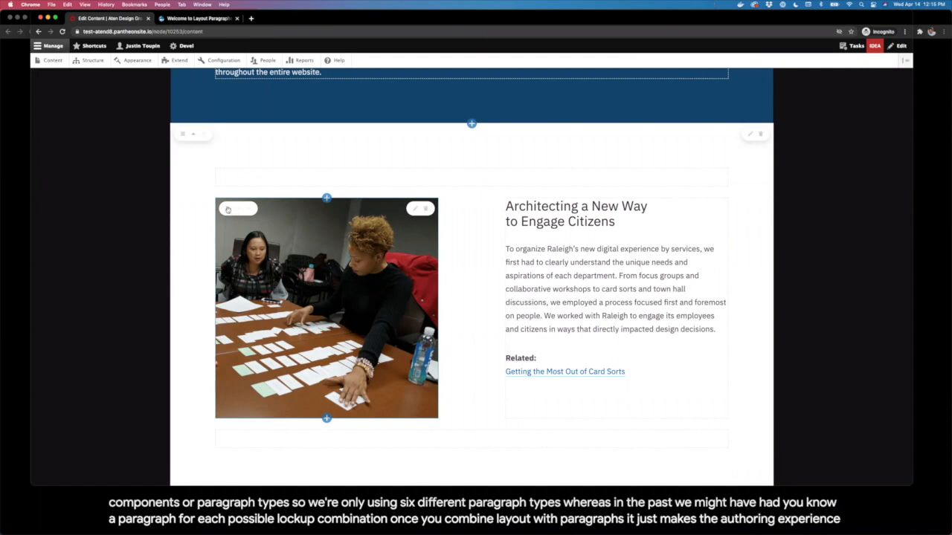
Step: Swap the photo and the Architecting text so the photo sits right, text left
{"action": "left_click_drag", "start_coordinate": [225, 207], "coordinate": [529, 235]}
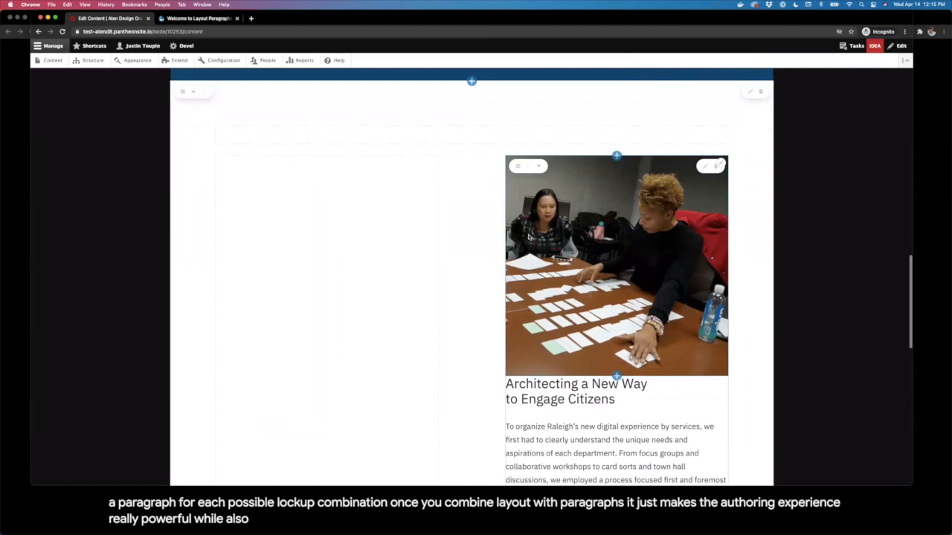
{"action": "scroll", "coordinate": [529, 236], "scroll_direction": "down", "scroll_amount": 1}
{"action": "left_click_drag", "start_coordinate": [514, 368], "coordinate": [294, 260]}
{"action": "scroll", "coordinate": [294, 261], "scroll_direction": "down", "scroll_amount": 2}
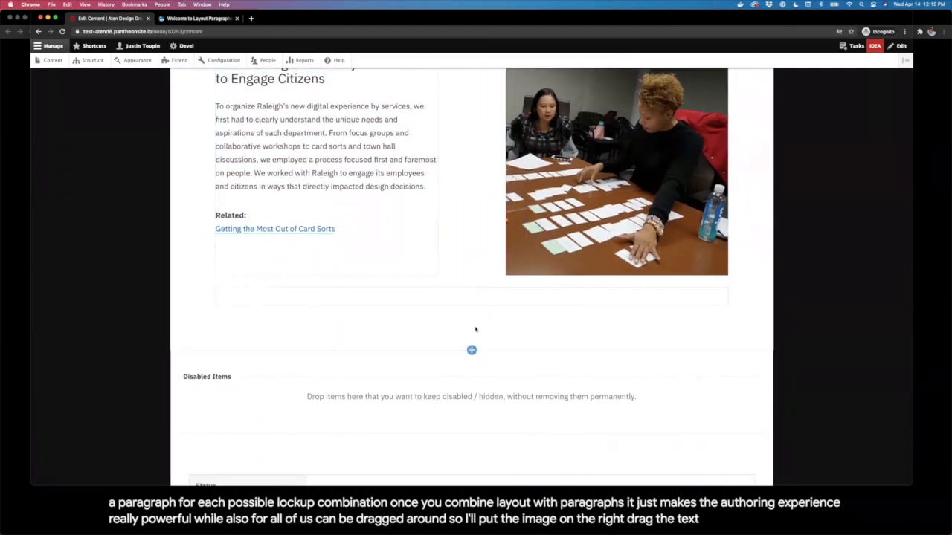
Step: Add a Three Column (1:2:1) section with a dark green background and Theme - Reversed class
{"action": "left_click", "coordinate": [471, 350]}
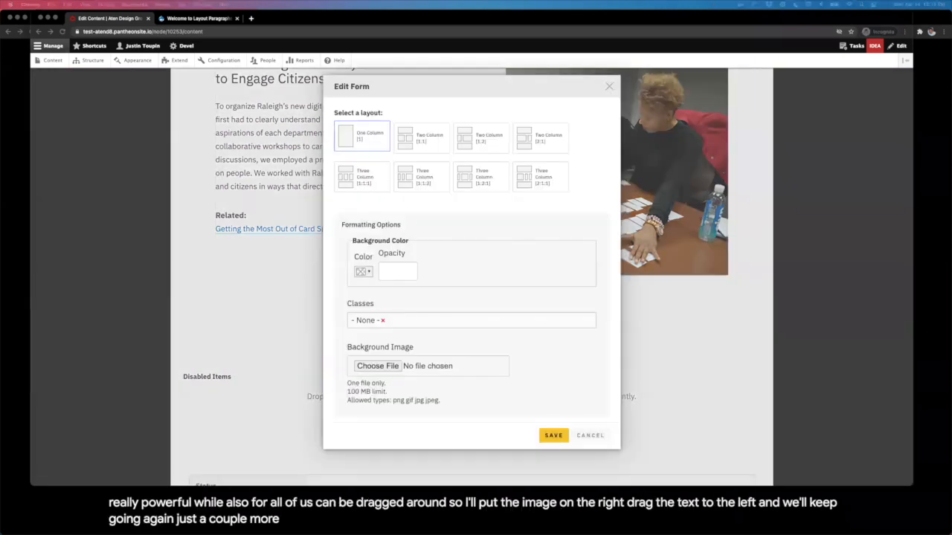
{"action": "left_click", "coordinate": [492, 180]}
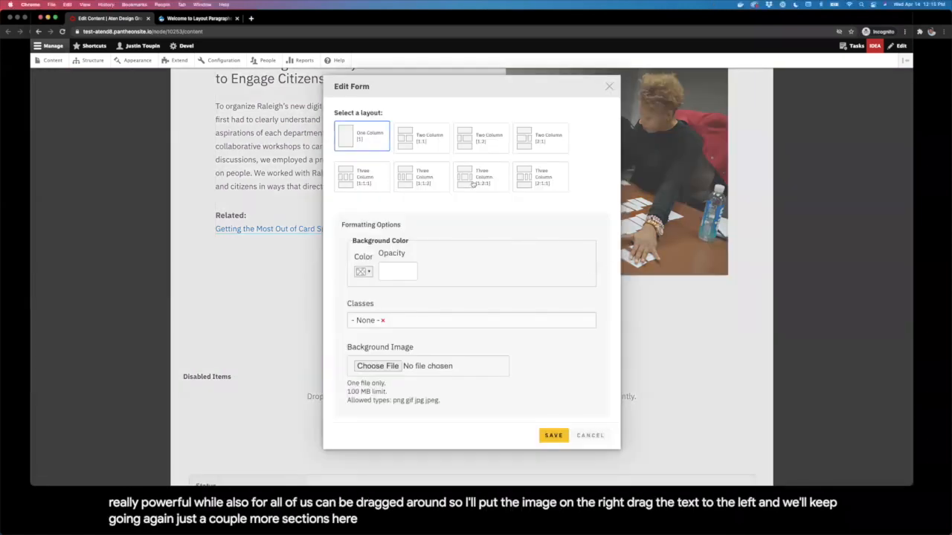
{"action": "left_click", "coordinate": [363, 272]}
{"action": "left_click", "coordinate": [377, 342]}
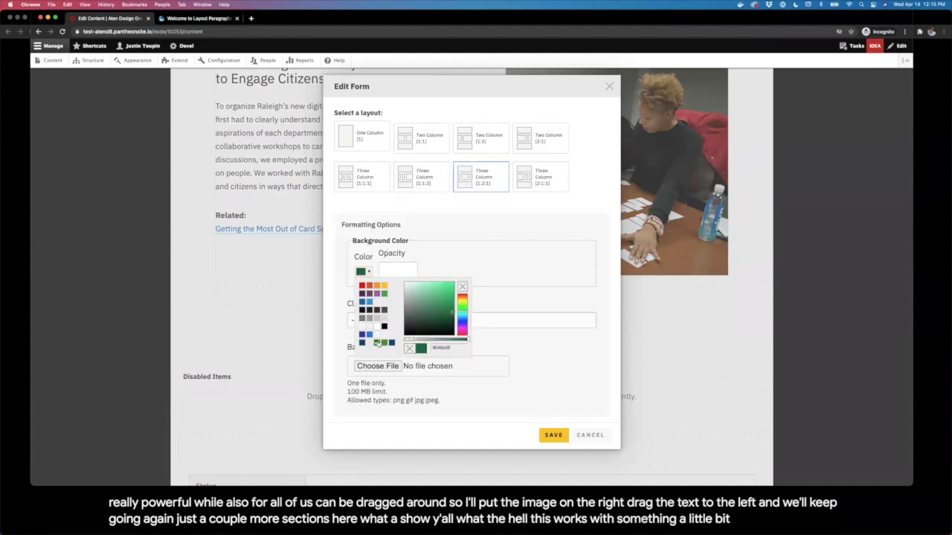
{"action": "left_click", "coordinate": [445, 266]}
{"action": "left_click", "coordinate": [418, 322]}
{"action": "type", "text": "revert"}
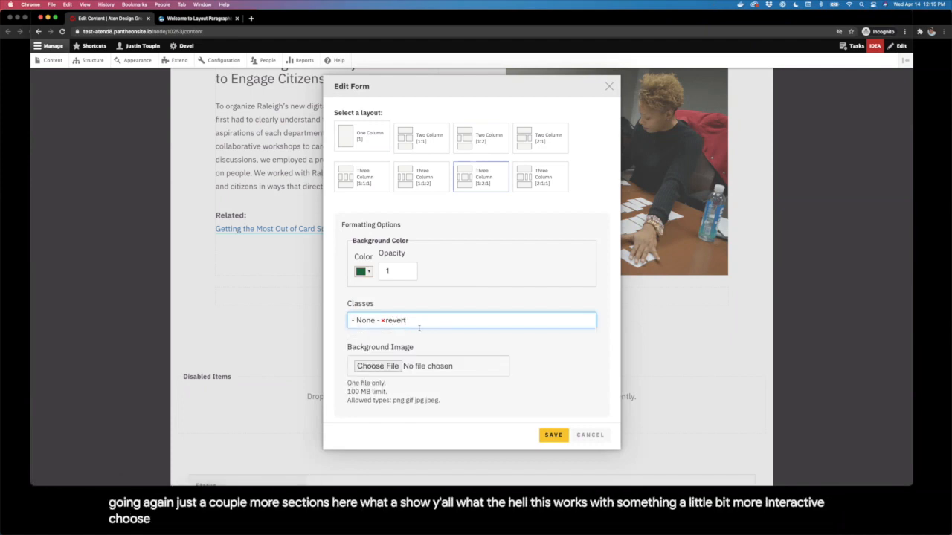
{"action": "key", "text": "BackSpace"}
{"action": "left_click", "coordinate": [418, 334]}
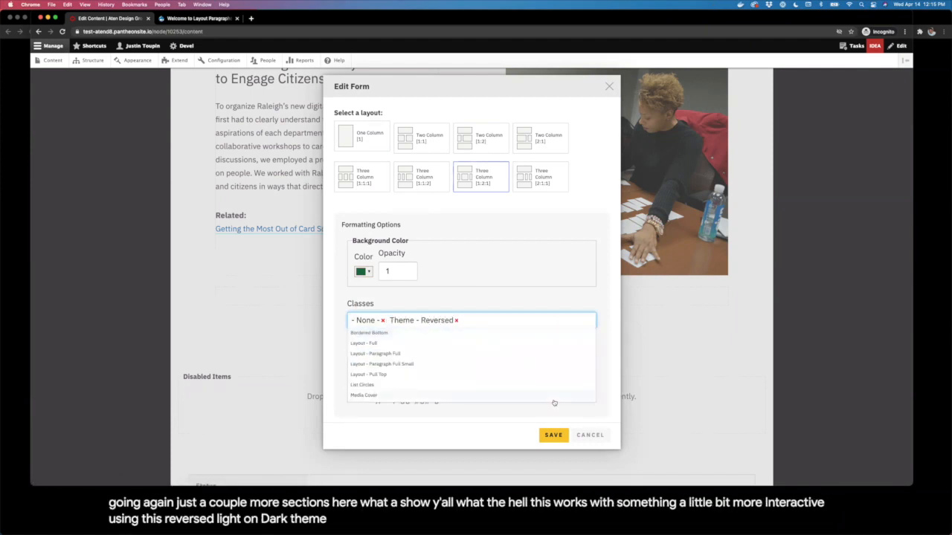
{"action": "left_click", "coordinate": [553, 435]}
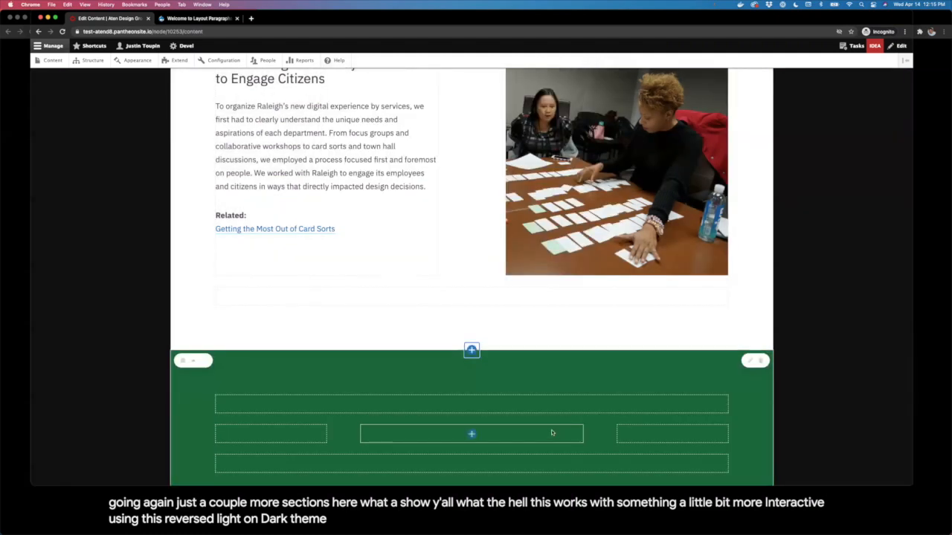
{"action": "scroll", "coordinate": [461, 242], "scroll_direction": "down", "scroll_amount": 5}
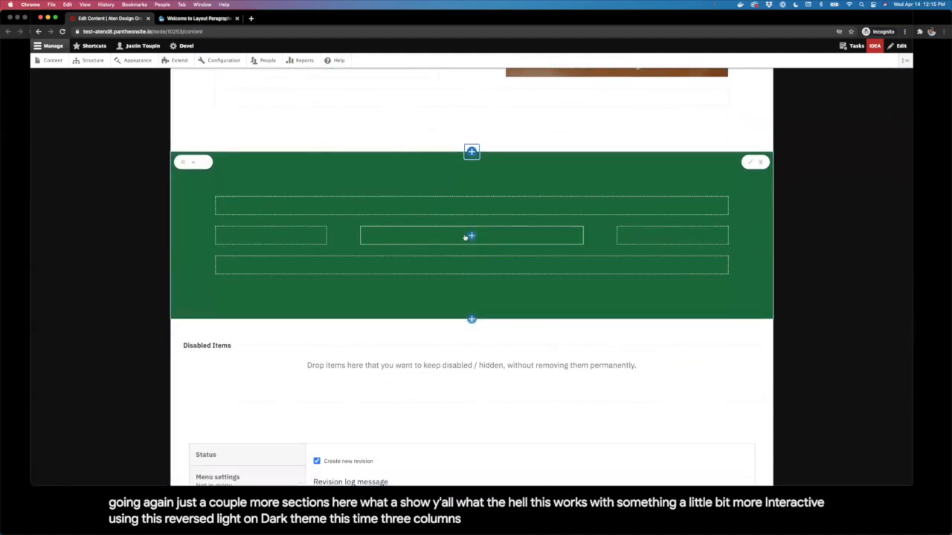
{"action": "left_click", "coordinate": [473, 237]}
Step: Fill the centre column with the 'Designing the New RaleighNC.gov' Heading 2 title and paragraph
{"action": "left_click", "coordinate": [509, 296]}
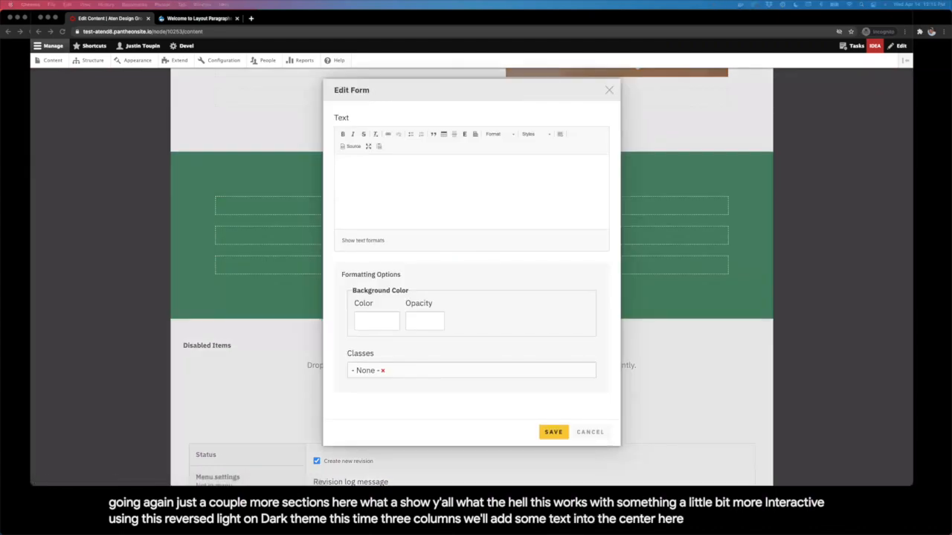
{"action": "left_click", "coordinate": [472, 201]}
{"action": "type", "text": "Designing the New RaleighNC.gov Raleigh's component-driven design system holds up across a broad range of content types. Along with a comprehensive design system, we helped develop design standards for custom icons representing each service offering."}
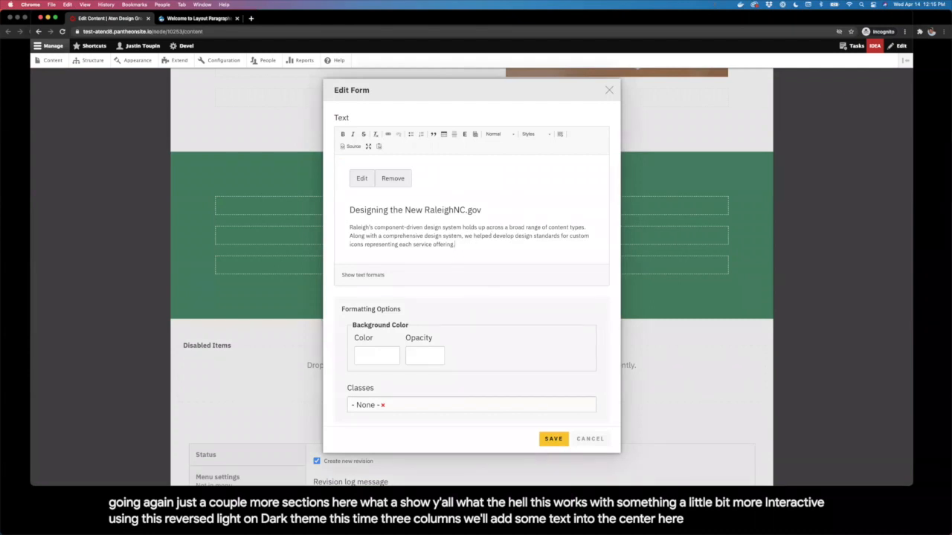
{"action": "key", "text": "BackSpace"}
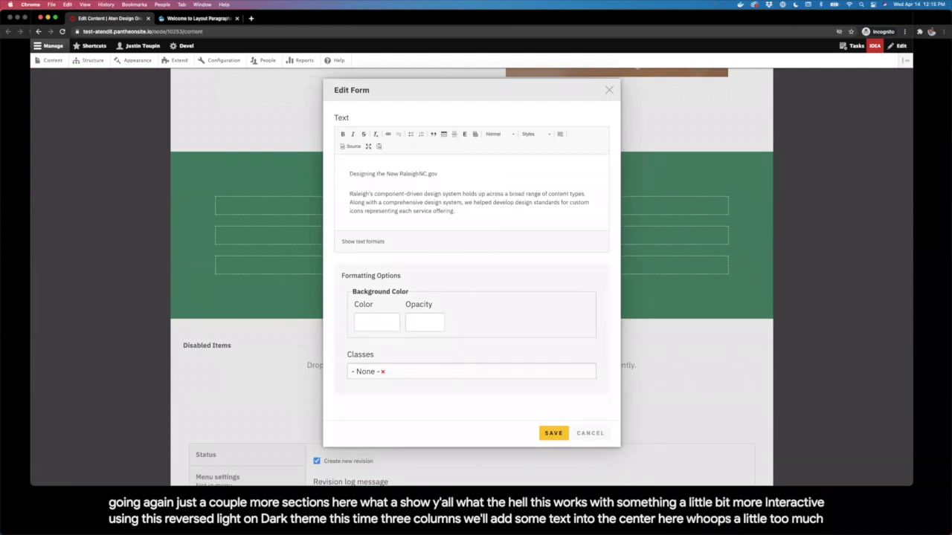
{"action": "left_click", "coordinate": [500, 134]}
{"action": "left_click", "coordinate": [504, 184]}
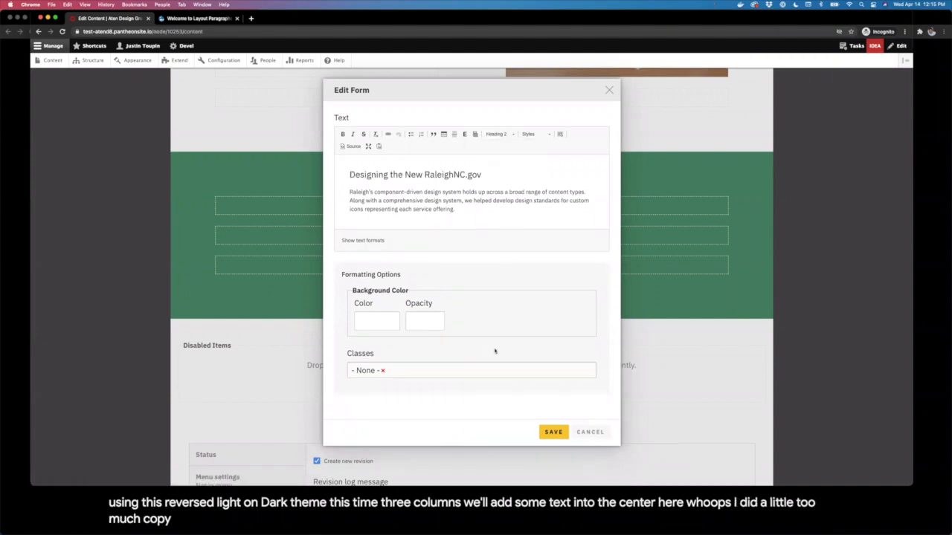
{"action": "left_click", "coordinate": [550, 432]}
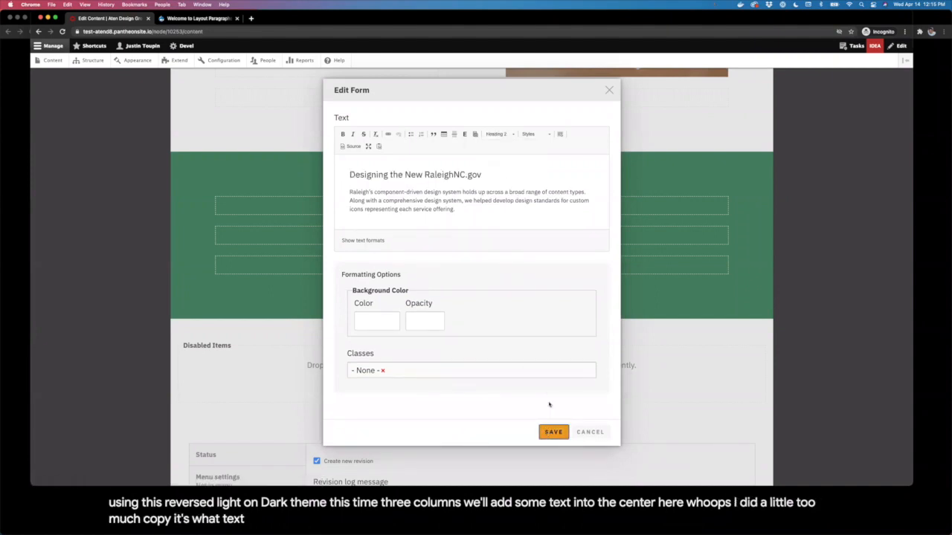
{"action": "left_click", "coordinate": [473, 330]}
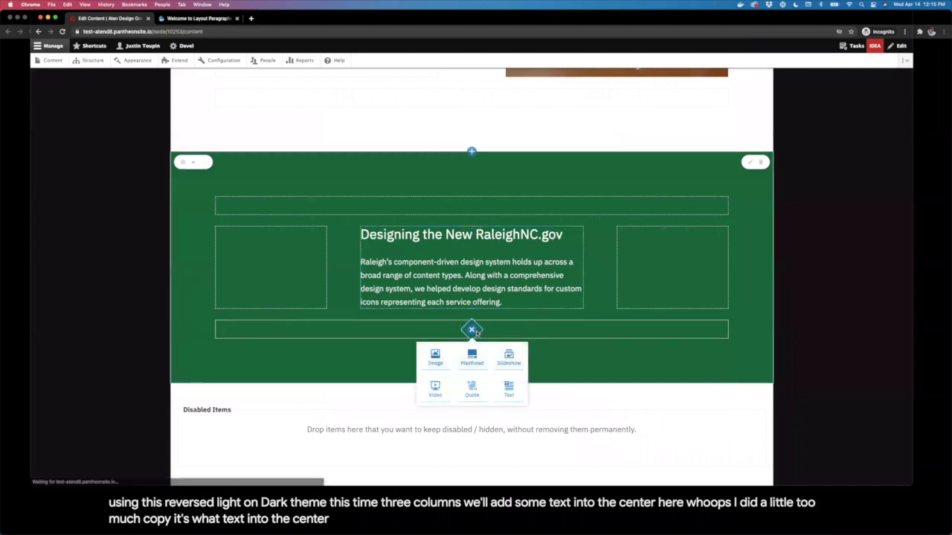
Step: Add a slideshow of Raleigh screenshots, including the green grid one, to the bottom region
{"action": "left_click", "coordinate": [510, 358]}
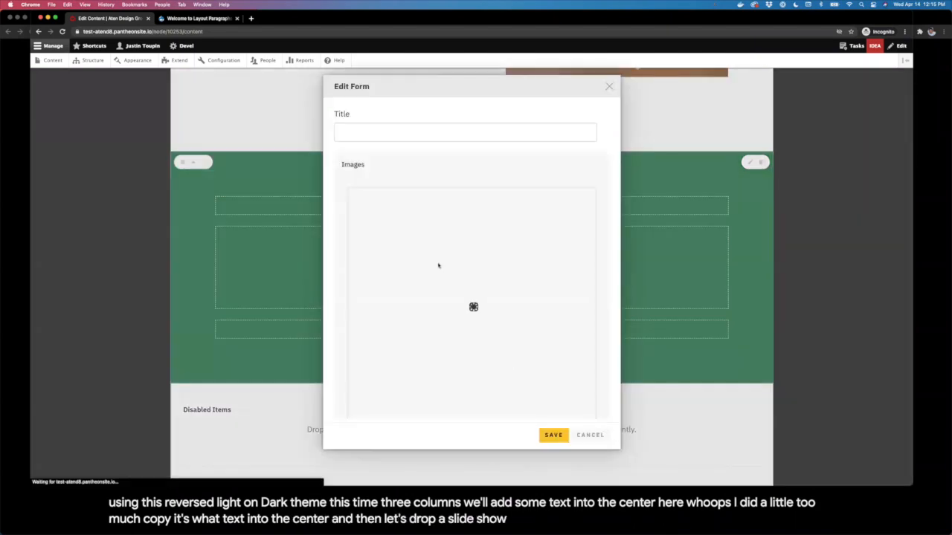
{"action": "left_click", "coordinate": [429, 240]}
{"action": "type", "text": "ra"}
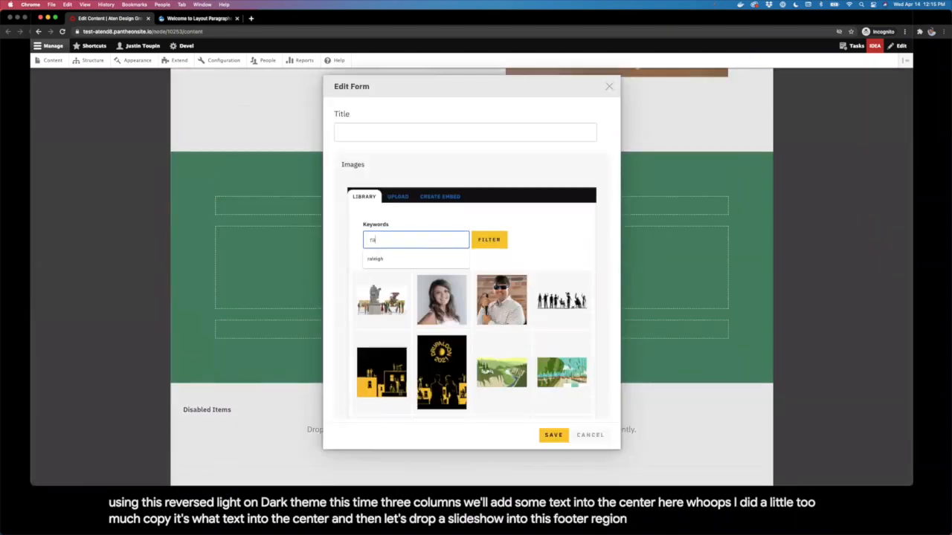
{"action": "type", "text": "i"}
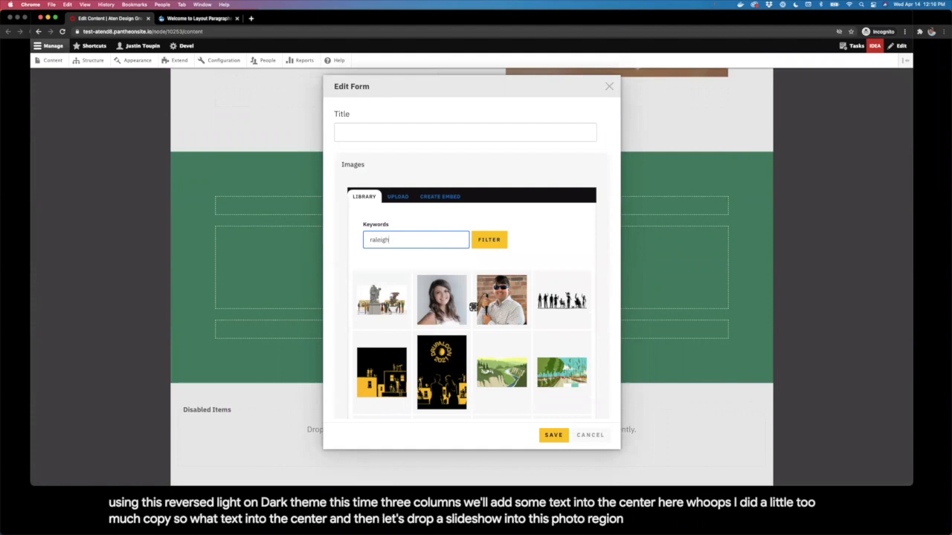
{"action": "type", "text": "eigh"}
{"action": "key", "text": "Return"}
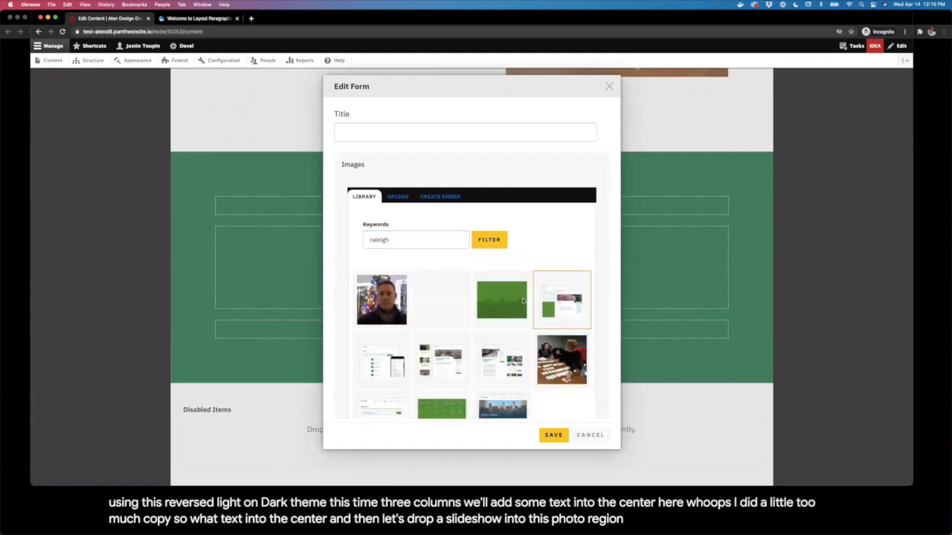
{"action": "left_click", "coordinate": [395, 356]}
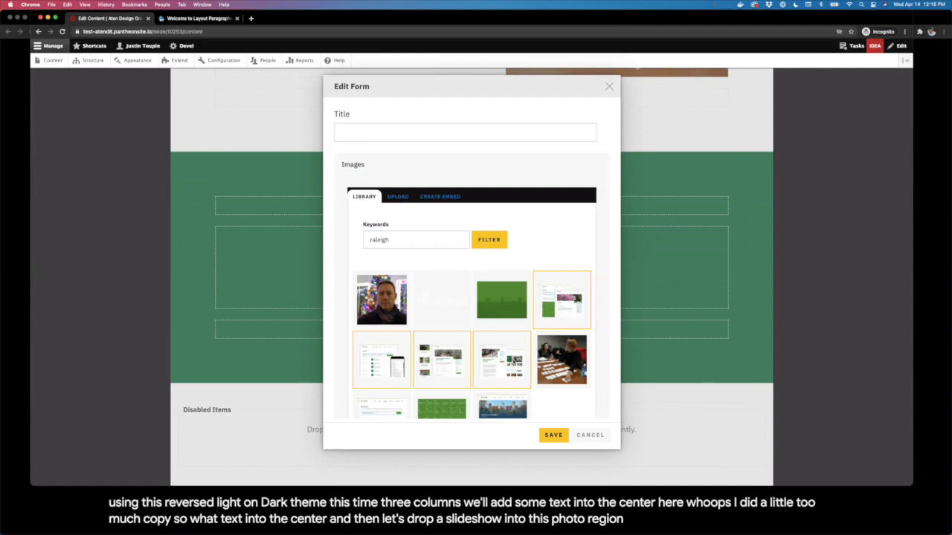
{"action": "scroll", "coordinate": [485, 366], "scroll_direction": "down", "scroll_amount": 1}
{"action": "left_click", "coordinate": [444, 377]}
{"action": "scroll", "coordinate": [544, 410], "scroll_direction": "down", "scroll_amount": 1}
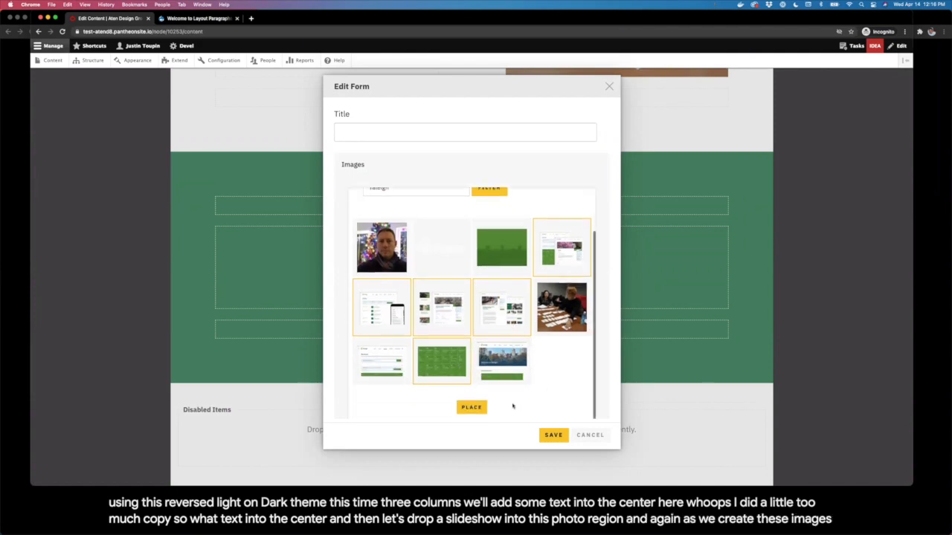
{"action": "left_click", "coordinate": [472, 407]}
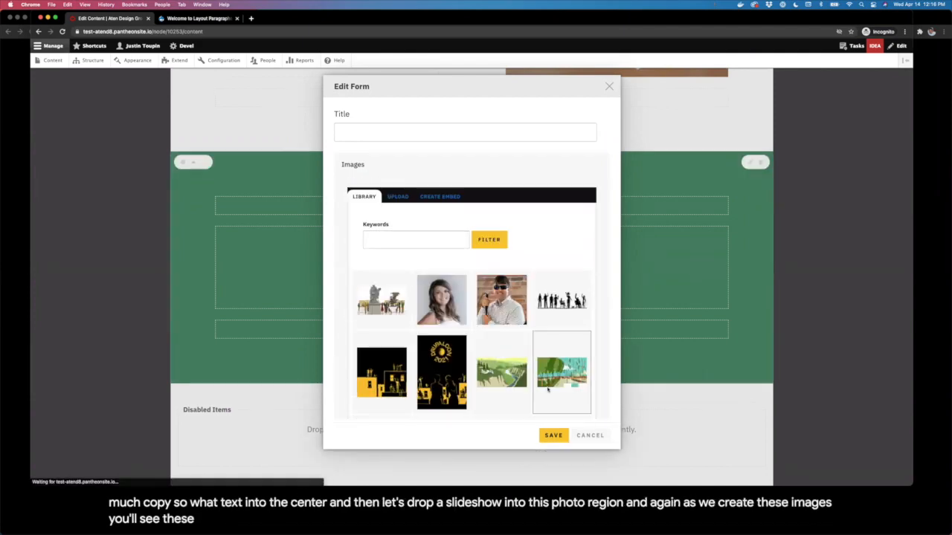
{"action": "left_click", "coordinate": [550, 441]}
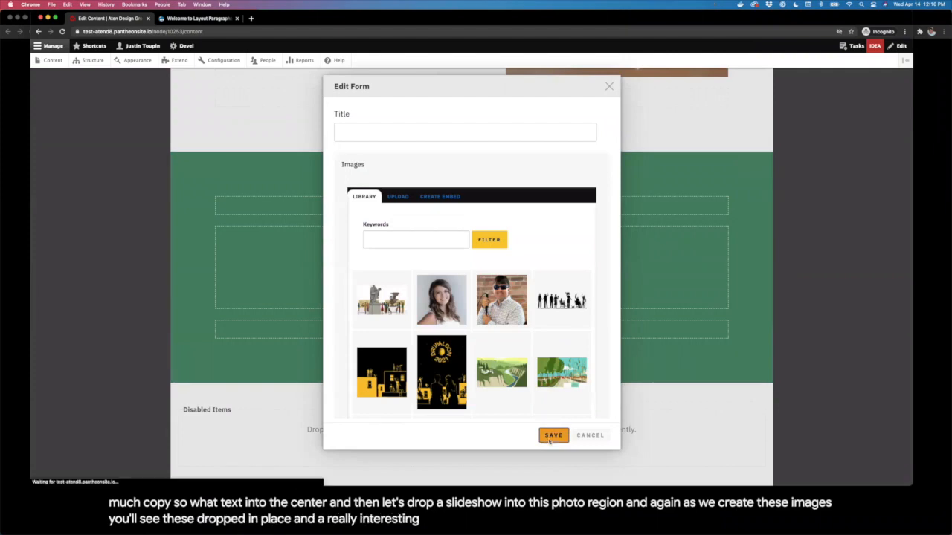
Step: Advance the slideshow through several slides to check its images
{"action": "scroll", "coordinate": [573, 377], "scroll_direction": "down", "scroll_amount": 5}
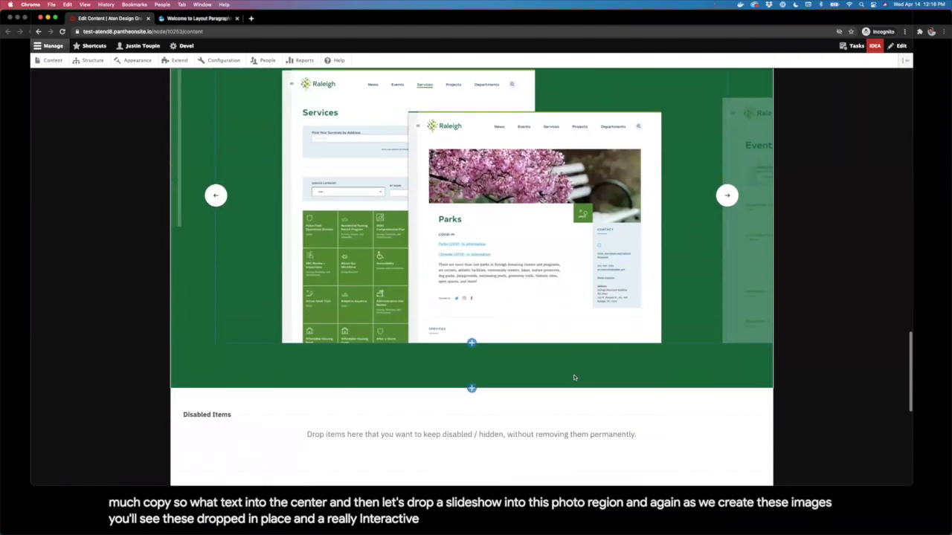
{"action": "left_click", "coordinate": [728, 210]}
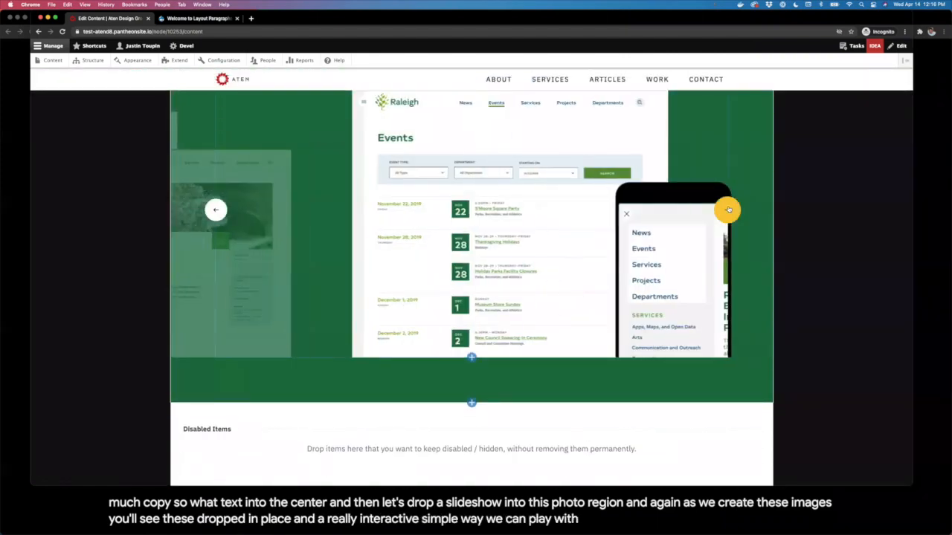
{"action": "left_click", "coordinate": [728, 209]}
{"action": "left_click", "coordinate": [728, 210]}
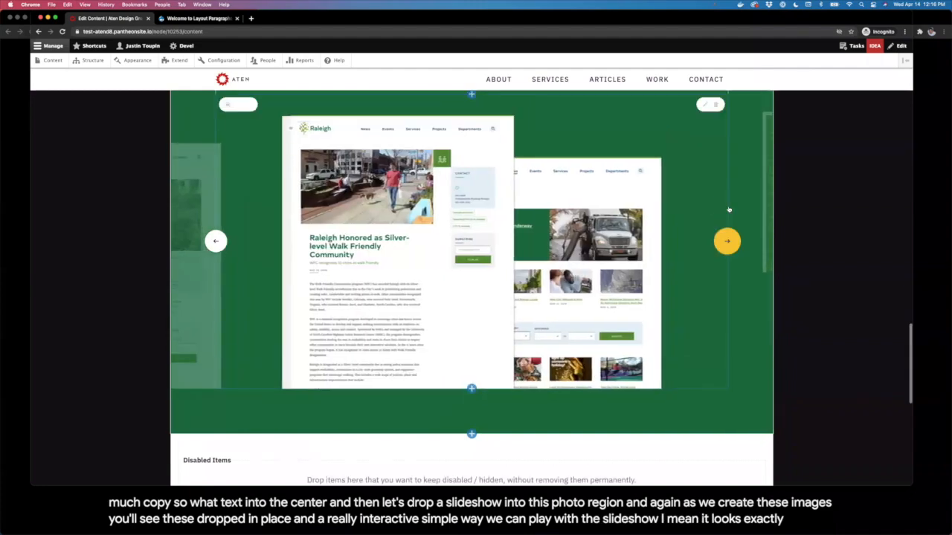
{"action": "scroll", "coordinate": [728, 209], "scroll_direction": "up", "scroll_amount": 2}
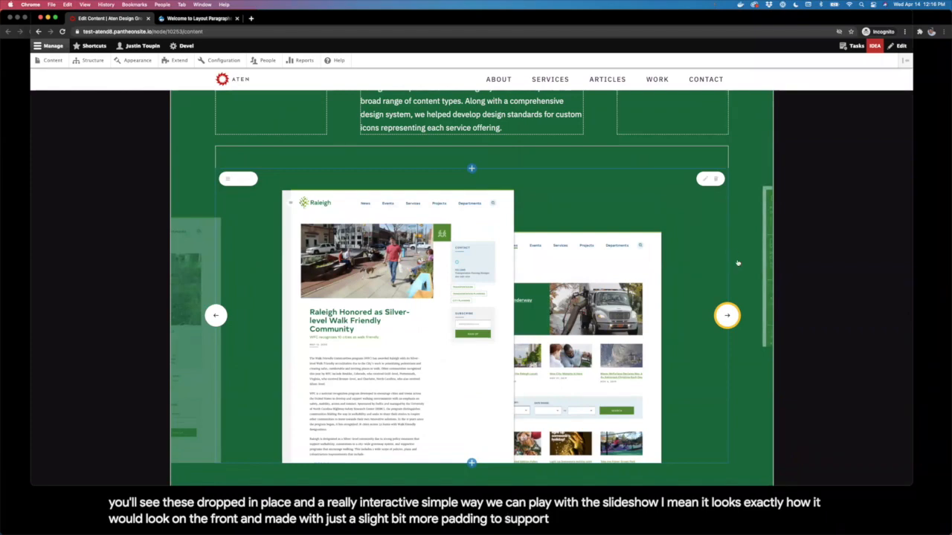
{"action": "left_click", "coordinate": [727, 315]}
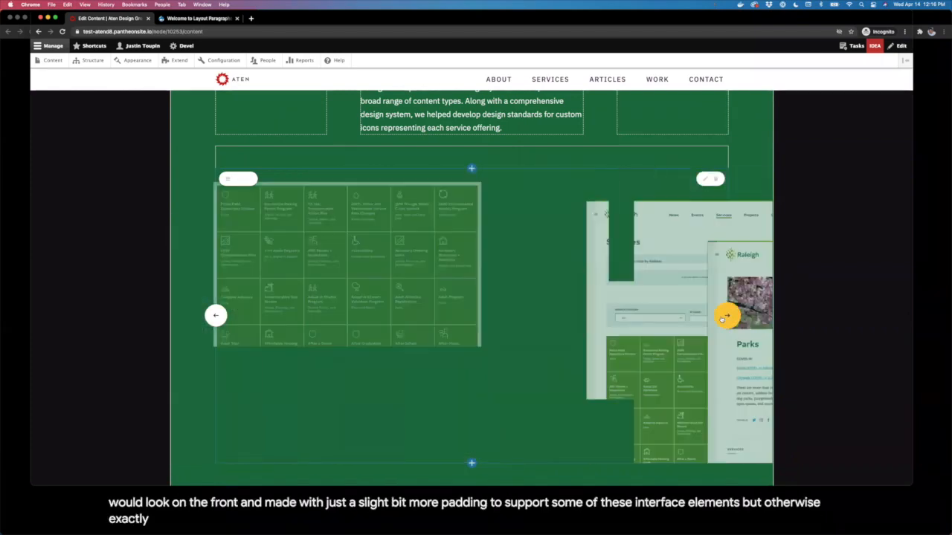
{"action": "scroll", "coordinate": [702, 218], "scroll_direction": "up", "scroll_amount": 1}
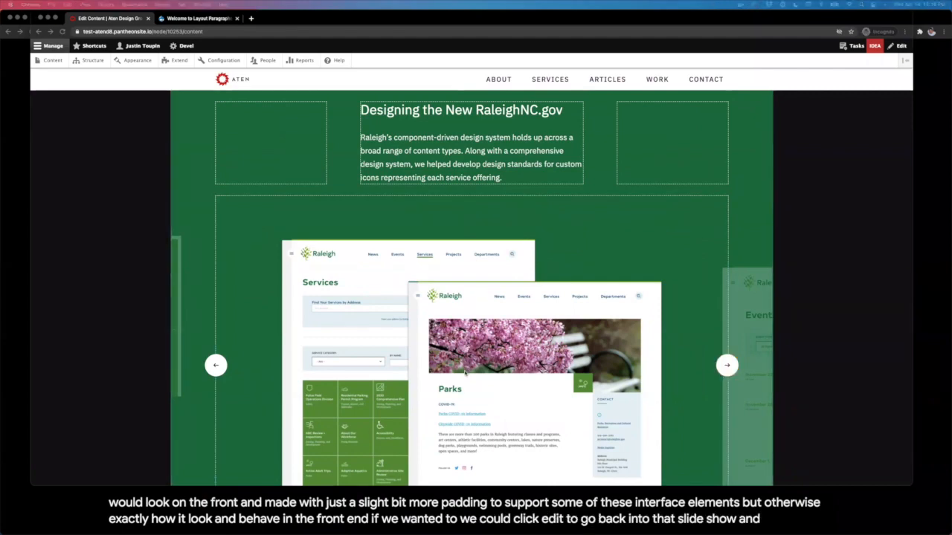
{"action": "scroll", "coordinate": [465, 371], "scroll_direction": "down", "scroll_amount": 5}
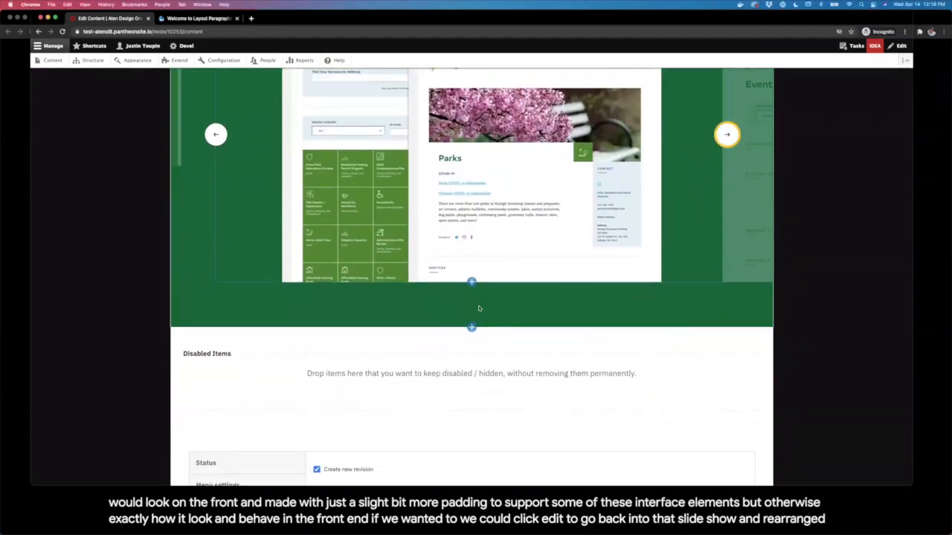
{"action": "left_click", "coordinate": [472, 327]}
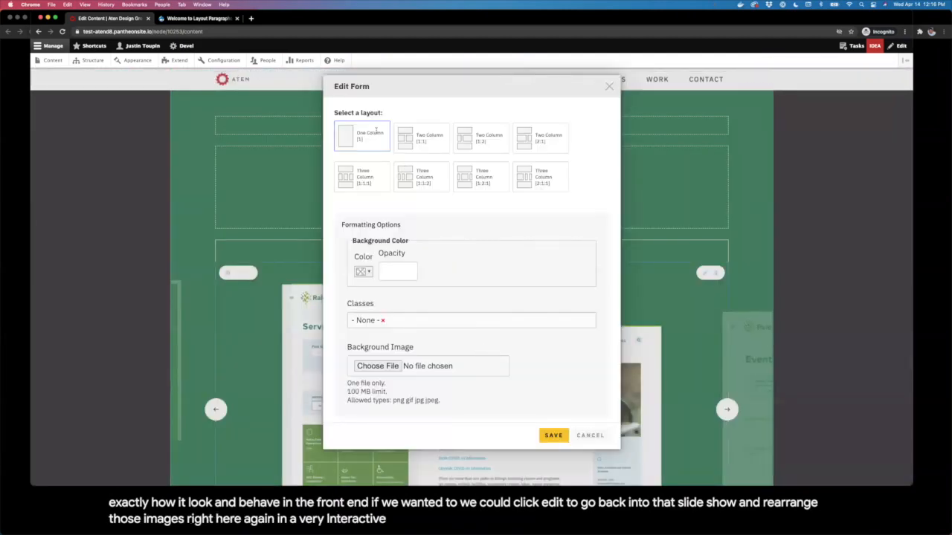
Step: Lay out the new section as Two Column [2:1] with green background and Theme - Reversed class
{"action": "left_click", "coordinate": [525, 143]}
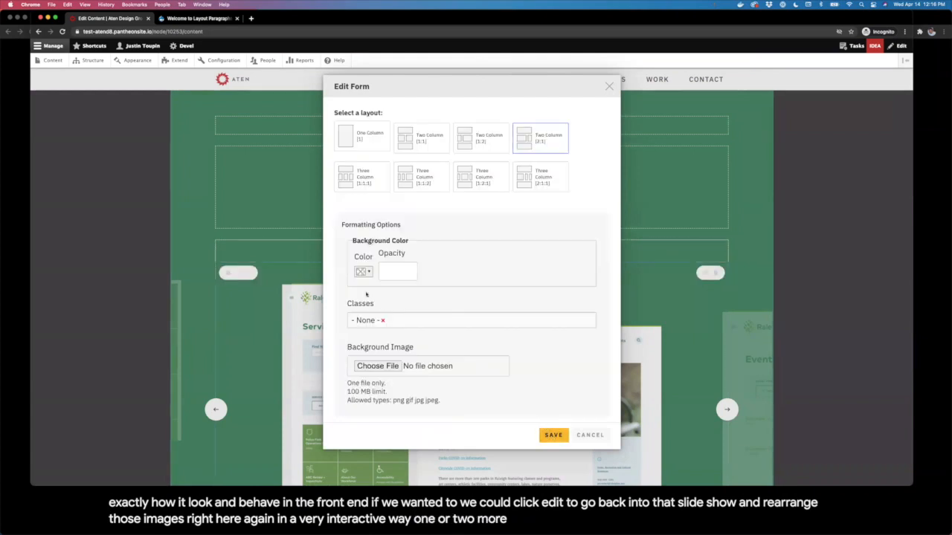
{"action": "left_click", "coordinate": [361, 273]}
{"action": "left_click", "coordinate": [385, 343]}
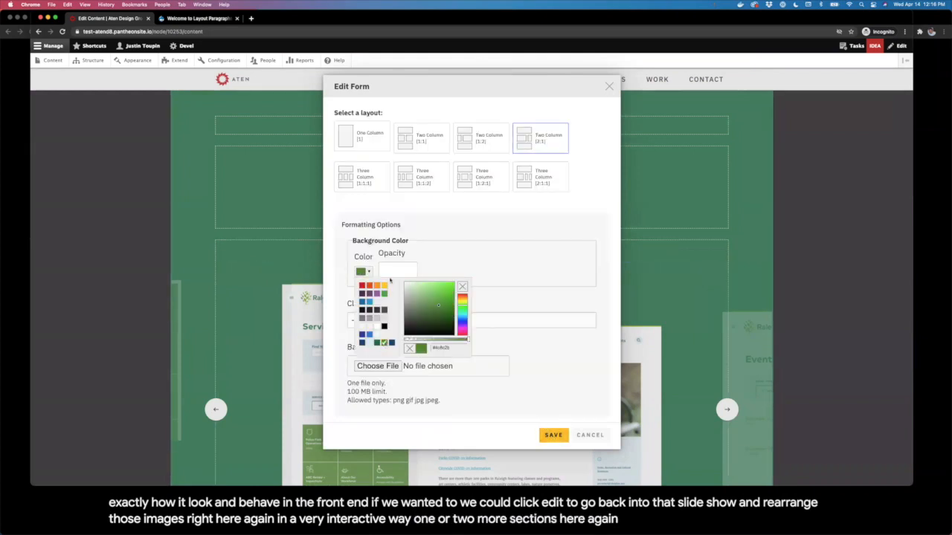
{"action": "left_click", "coordinate": [423, 242]}
{"action": "left_click", "coordinate": [480, 315]}
{"action": "type", "text": "reversed"}
{"action": "left_click", "coordinate": [471, 335]}
{"action": "left_click", "coordinate": [552, 435]}
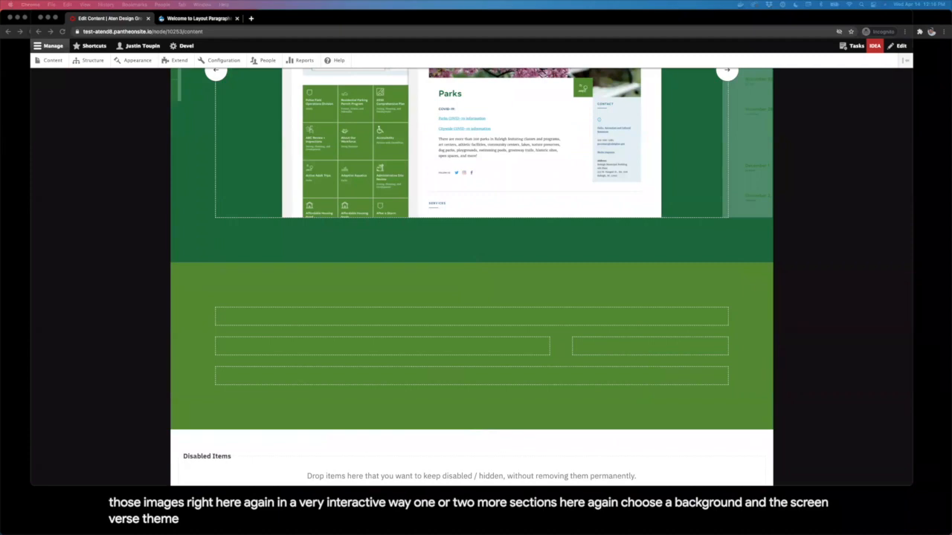
{"action": "left_click", "coordinate": [368, 300]}
Step: Add the pasted Accolades heading and paragraph as text in the wide left column
{"action": "left_click", "coordinate": [382, 348]}
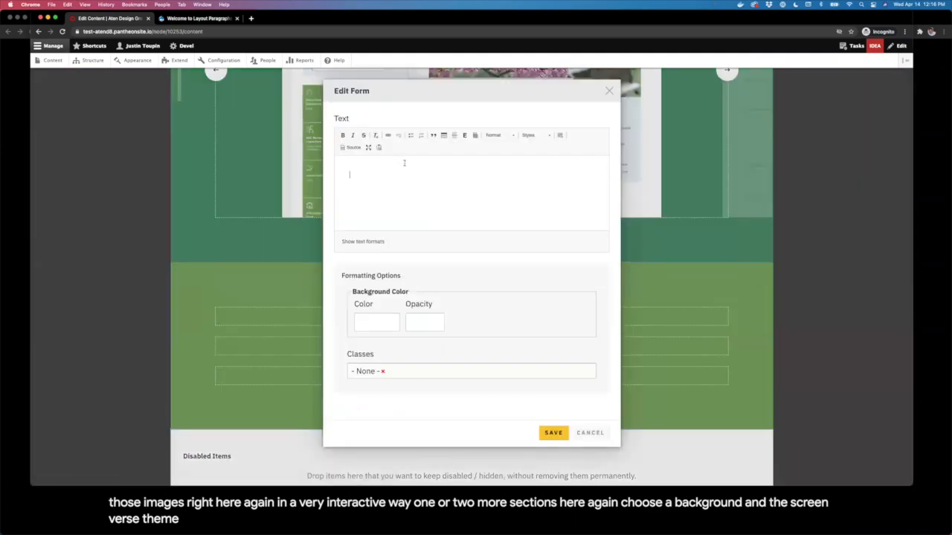
{"action": "type", "text": "Accolades In 2020, the City of Raleigh won the distinction of being an official Webby Awards Honoree for its innovative design and citizen-focused content strategy. The website has also been recognized as a 2020 Communicator Award of Excellence Winner."}
{"action": "left_click", "coordinate": [559, 436]}
Step: Add the Webby Award badge image, searched as 'webby', to the right column
{"action": "left_click", "coordinate": [649, 347]}
{"action": "left_click", "coordinate": [613, 374]}
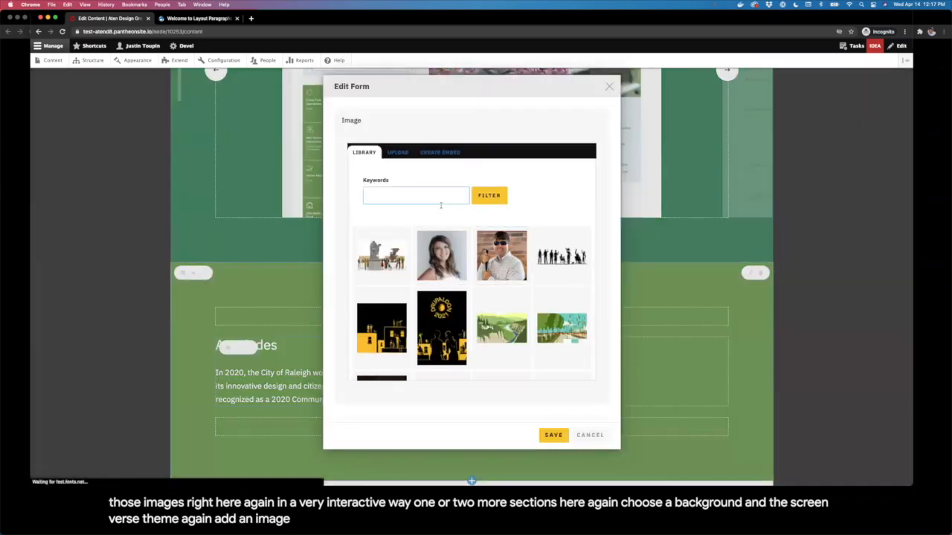
{"action": "left_click", "coordinate": [440, 203]}
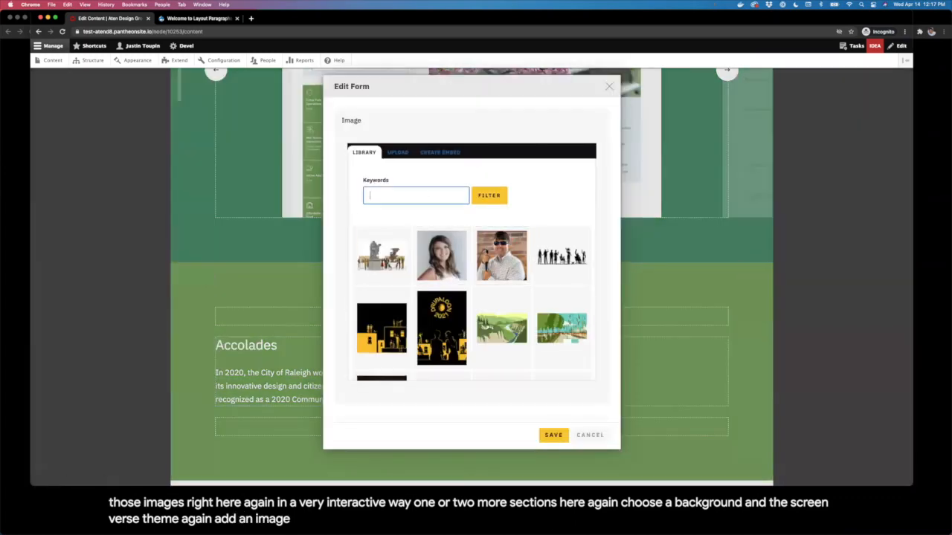
{"action": "type", "text": "webby"}
{"action": "key", "text": "Return"}
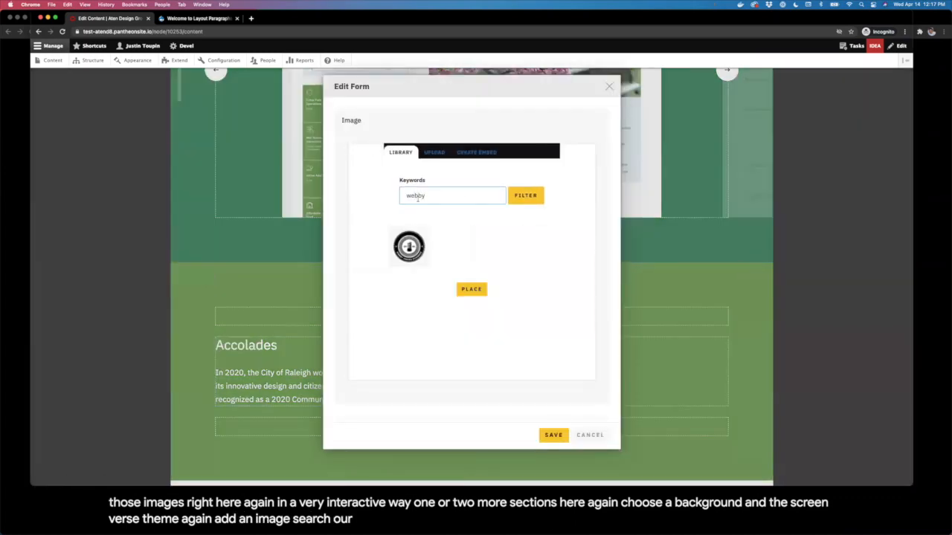
{"action": "left_click", "coordinate": [474, 290]}
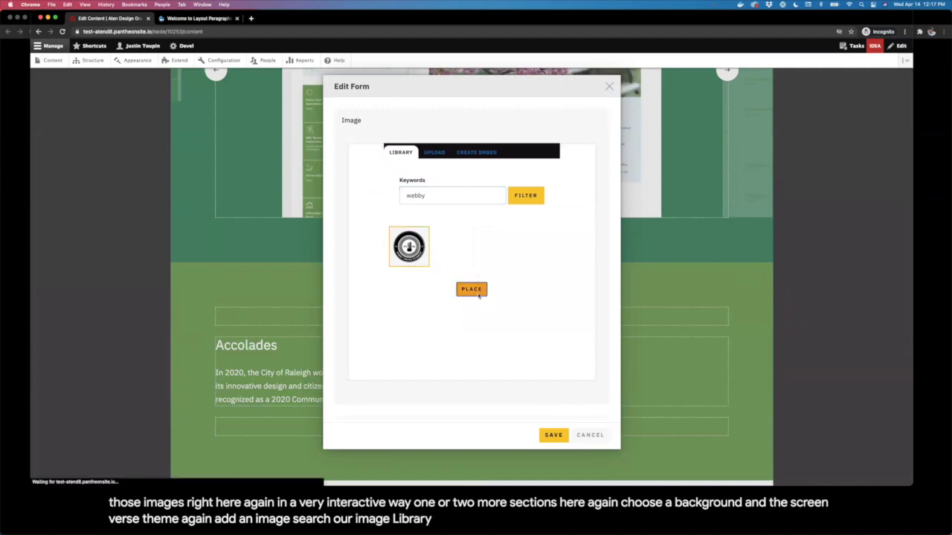
{"action": "left_click", "coordinate": [555, 436]}
Step: Drag the Webby Award badge into place within the section and review the layout
{"action": "scroll", "coordinate": [742, 340], "scroll_direction": "down", "scroll_amount": 3}
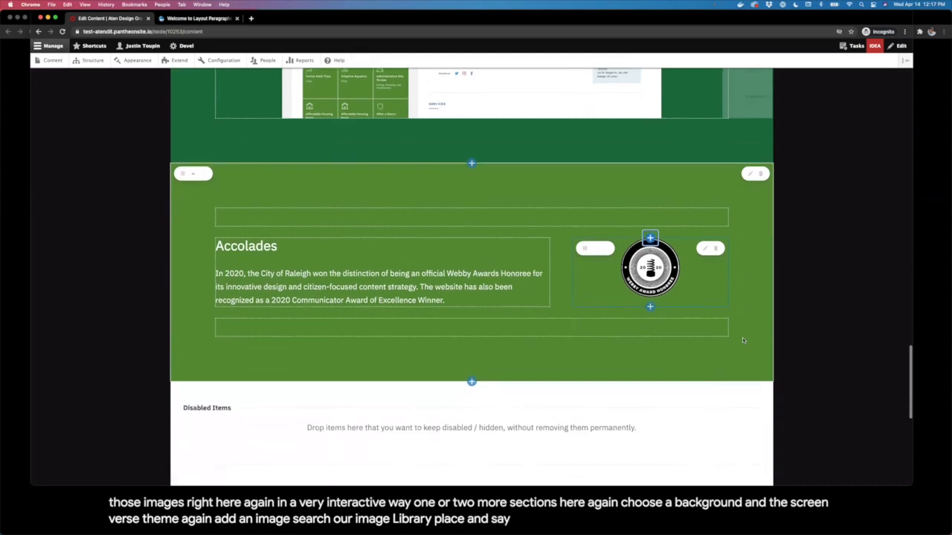
{"action": "left_click_drag", "start_coordinate": [583, 214], "coordinate": [691, 281]}
{"action": "scroll", "coordinate": [249, 229], "scroll_direction": "up", "scroll_amount": 9}
{"action": "scroll", "coordinate": [241, 319], "scroll_direction": "down", "scroll_amount": 2}
{"action": "scroll", "coordinate": [242, 279], "scroll_direction": "down", "scroll_amount": 10}
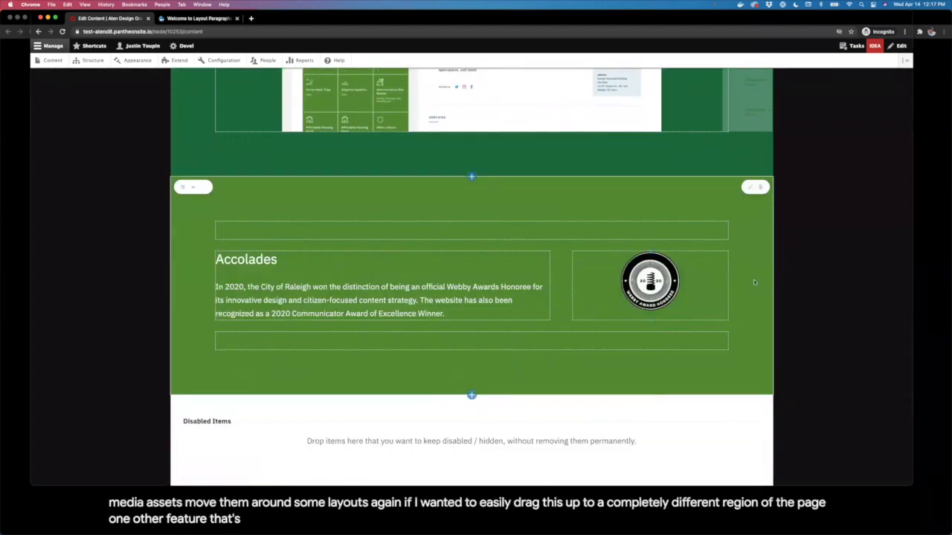
{"action": "scroll", "coordinate": [755, 282], "scroll_direction": "down", "scroll_amount": 5}
{"action": "scroll", "coordinate": [467, 167], "scroll_direction": "up", "scroll_amount": 5}
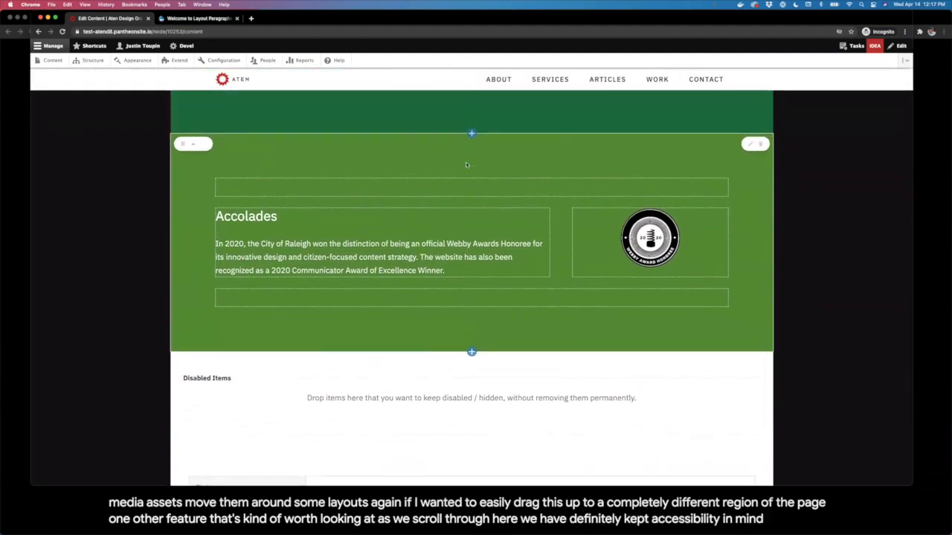
{"action": "key", "text": "Tab"}
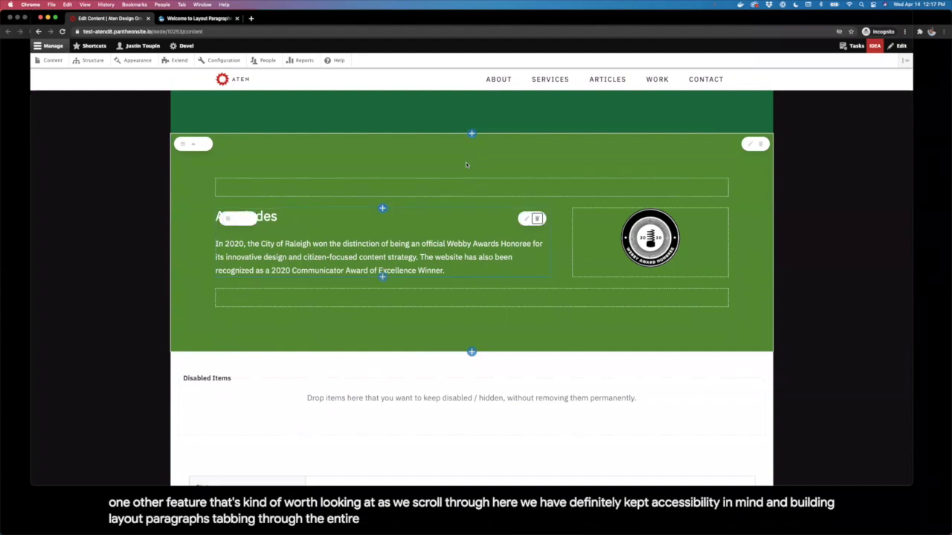
{"action": "key", "text": "Tab"}
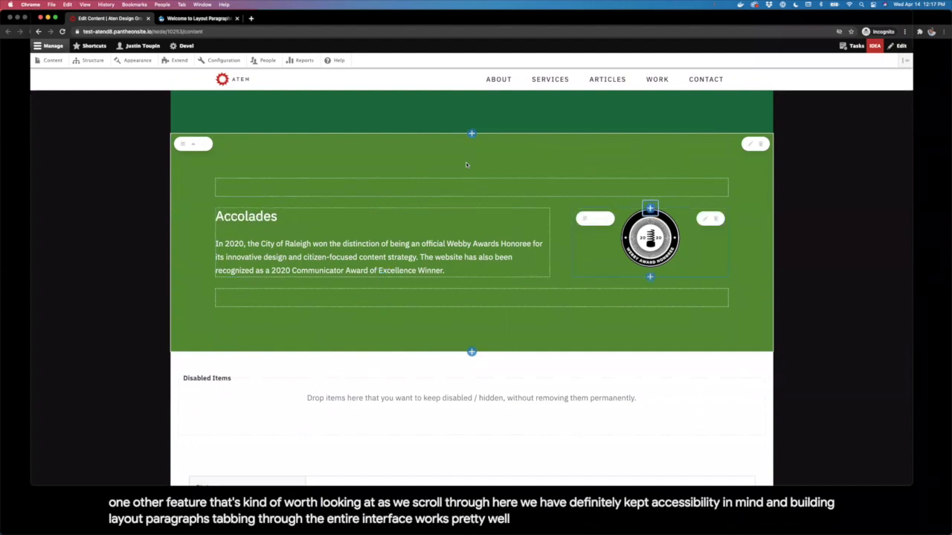
{"action": "key", "text": "shift+Tab"}
{"action": "key", "text": "shift+Tab"}
{"action": "key", "text": "shift+Tab"}
{"action": "key", "text": "shift+Tab"}
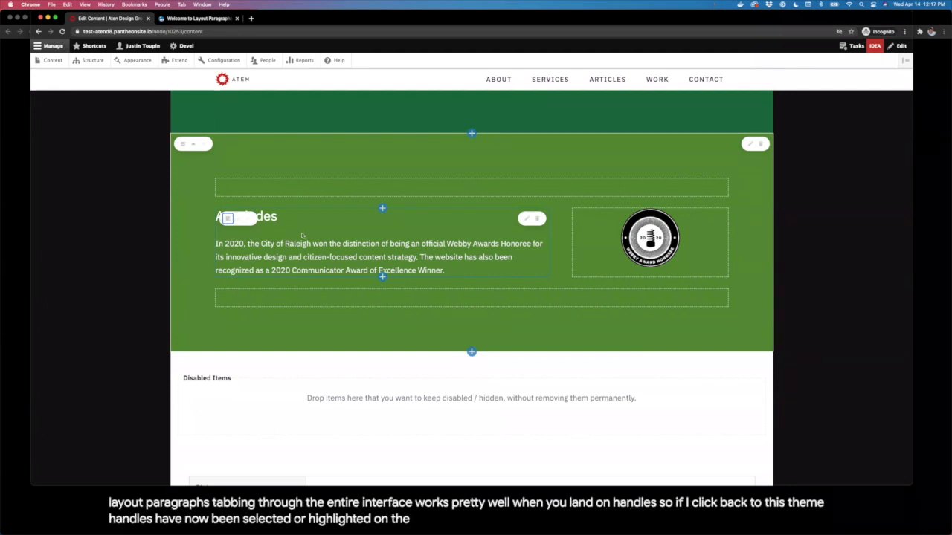
{"action": "key", "text": "Return"}
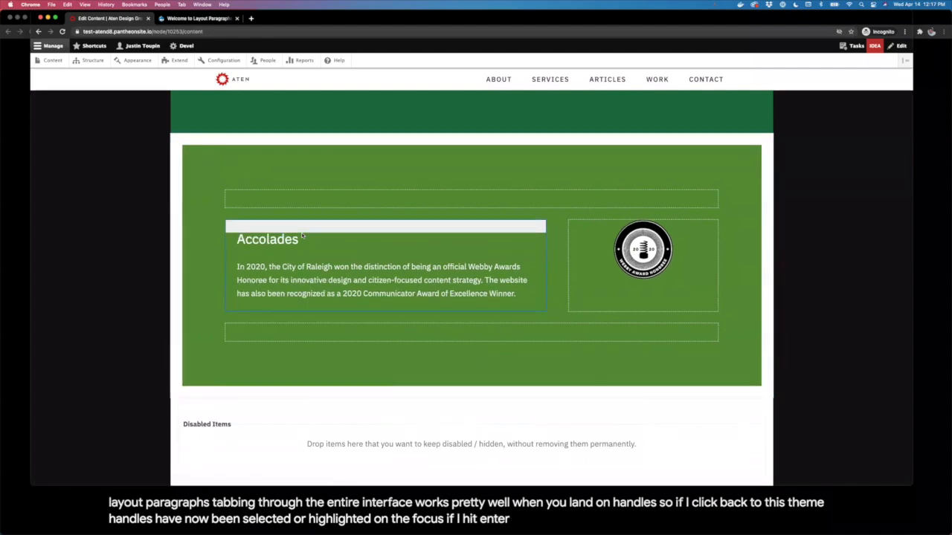
{"action": "key", "text": "Up"}
{"action": "key", "text": "Down"}
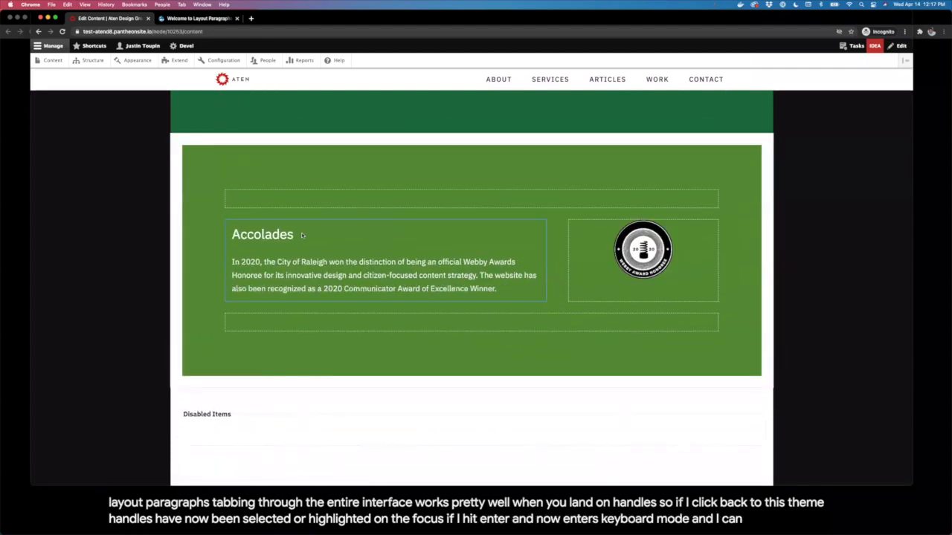
{"action": "key", "text": "Up"}
{"action": "key", "text": "Up"}
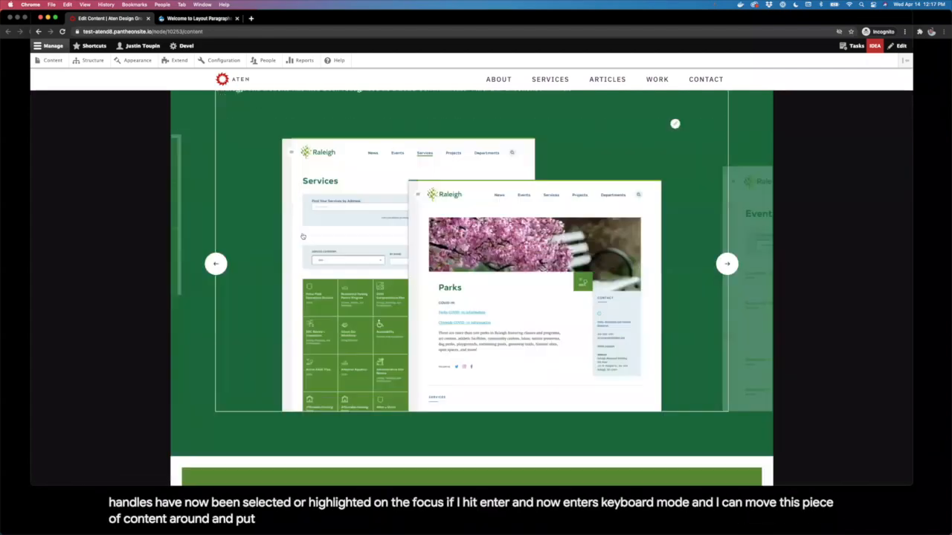
{"action": "scroll", "coordinate": [303, 235], "scroll_direction": "down", "scroll_amount": 10}
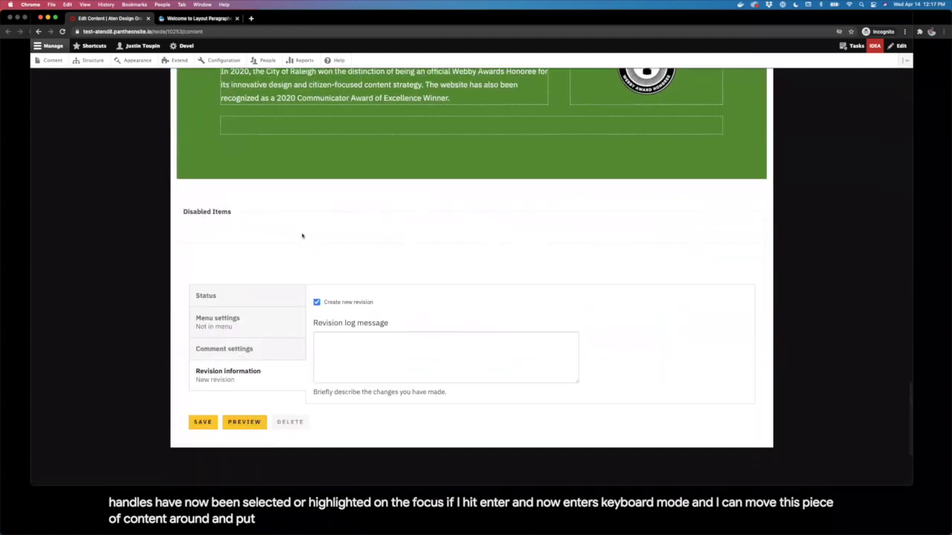
{"action": "scroll", "coordinate": [303, 236], "scroll_direction": "up", "scroll_amount": 3}
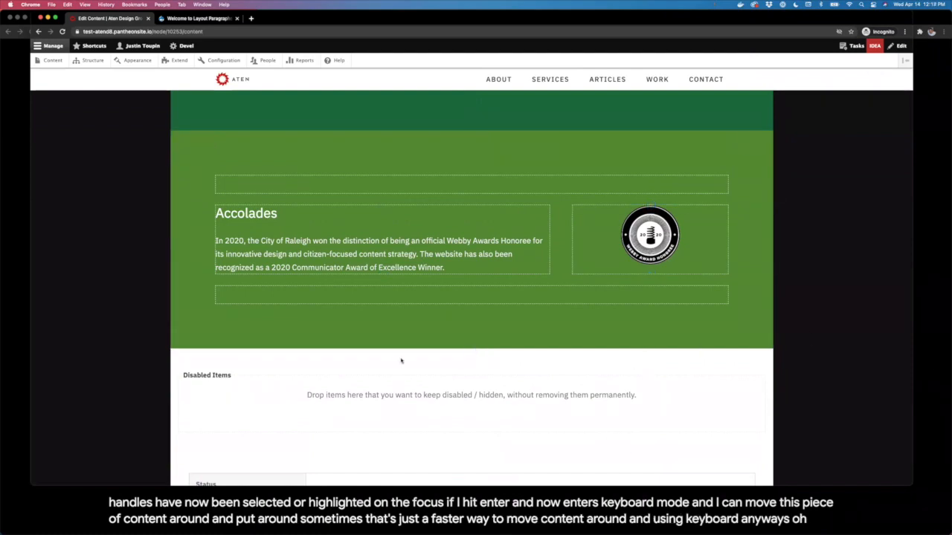
Step: Add a new Two Column [1:2] section below Accolades
{"action": "left_click", "coordinate": [471, 349]}
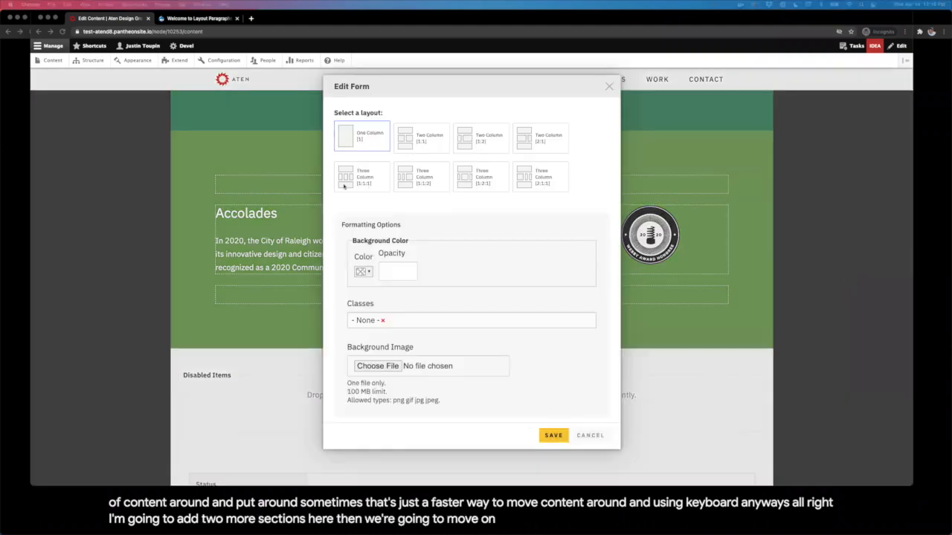
{"action": "left_click", "coordinate": [477, 144]}
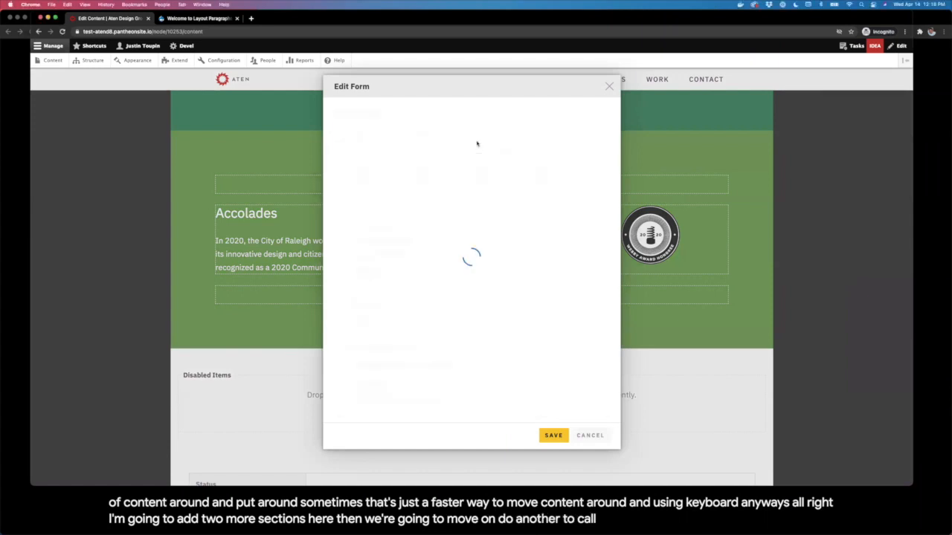
{"action": "left_click", "coordinate": [552, 435]}
Step: Add a Quote to the left column with the pasted quote text, attribution name and job title
{"action": "scroll", "coordinate": [301, 333], "scroll_direction": "down", "scroll_amount": 3}
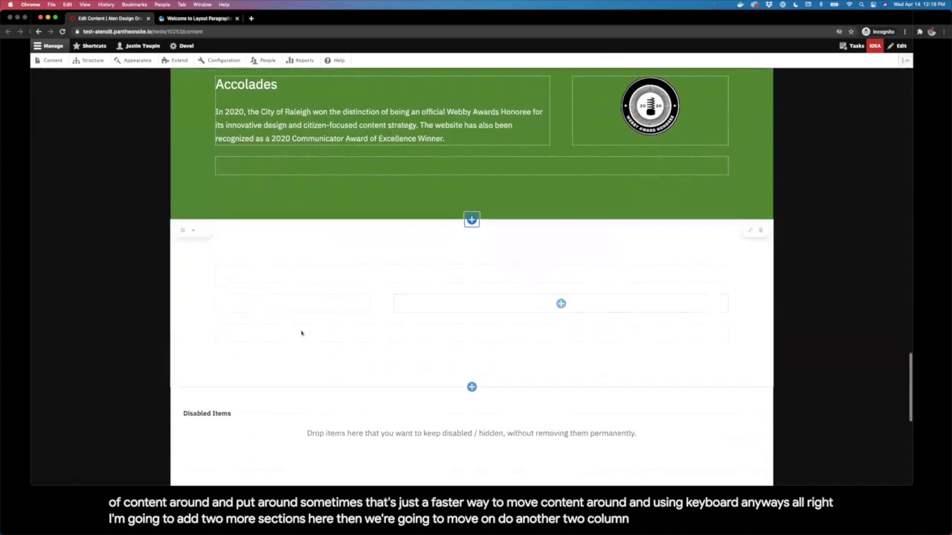
{"action": "left_click", "coordinate": [292, 304]}
{"action": "left_click", "coordinate": [316, 357]}
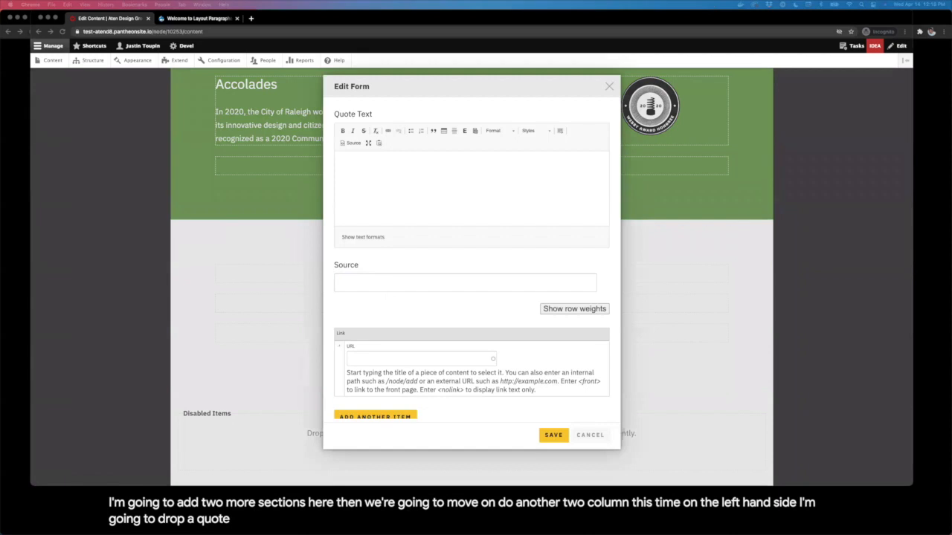
{"action": "left_click", "coordinate": [441, 216]}
{"action": "type", "text": "The primary focus on partnership and success has been refreshing. Additionally, Aten seems to have the good mix of ability to be agile while still having a deep bench of talented resources."}
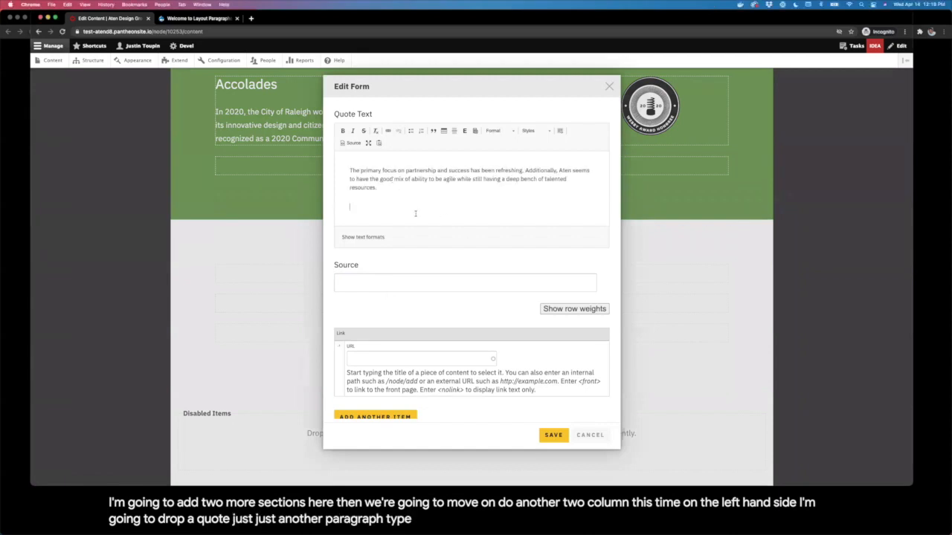
{"action": "scroll", "coordinate": [417, 223], "scroll_direction": "down", "scroll_amount": 1}
{"action": "scroll", "coordinate": [417, 223], "scroll_direction": "down", "scroll_amount": 5}
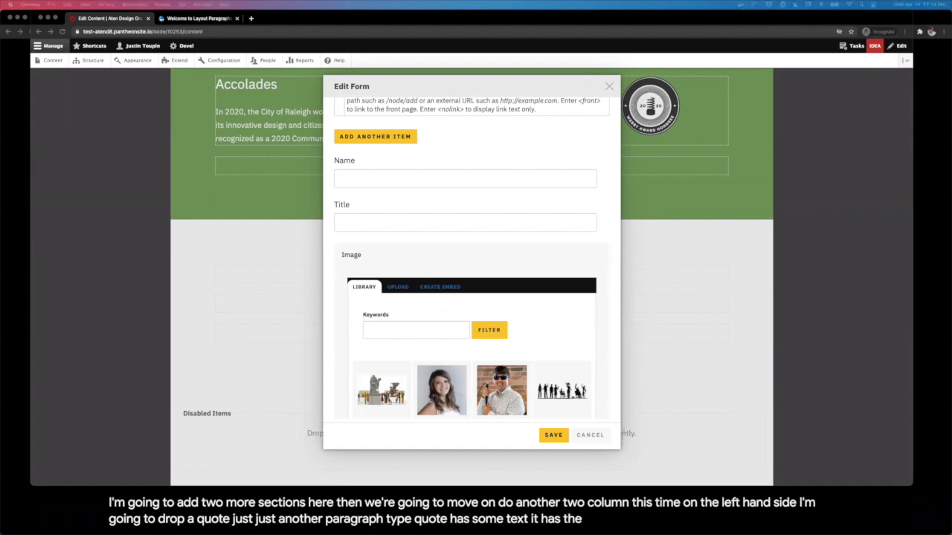
{"action": "left_click", "coordinate": [463, 181]}
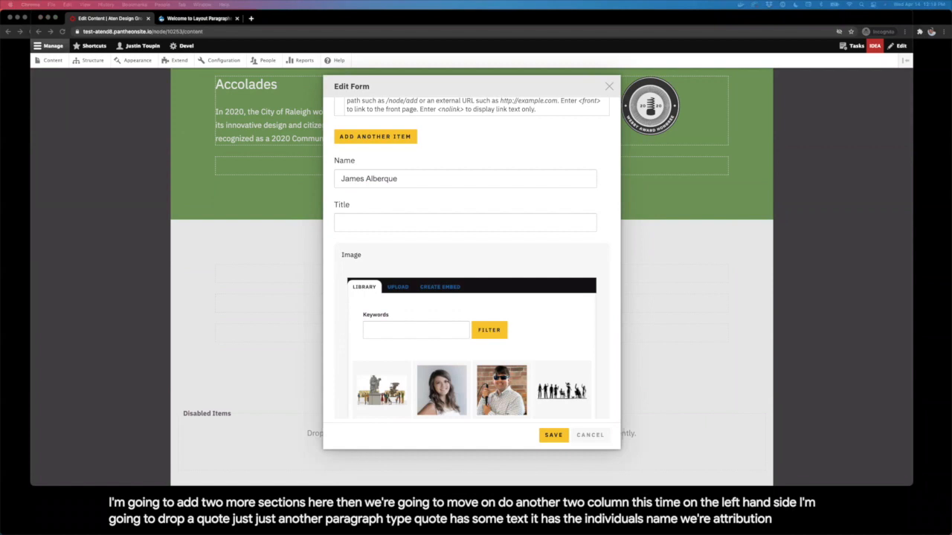
{"action": "left_click", "coordinate": [349, 223]}
{"action": "type", "text": "GIS and Emerging Technology Manager at City of Raleigh"}
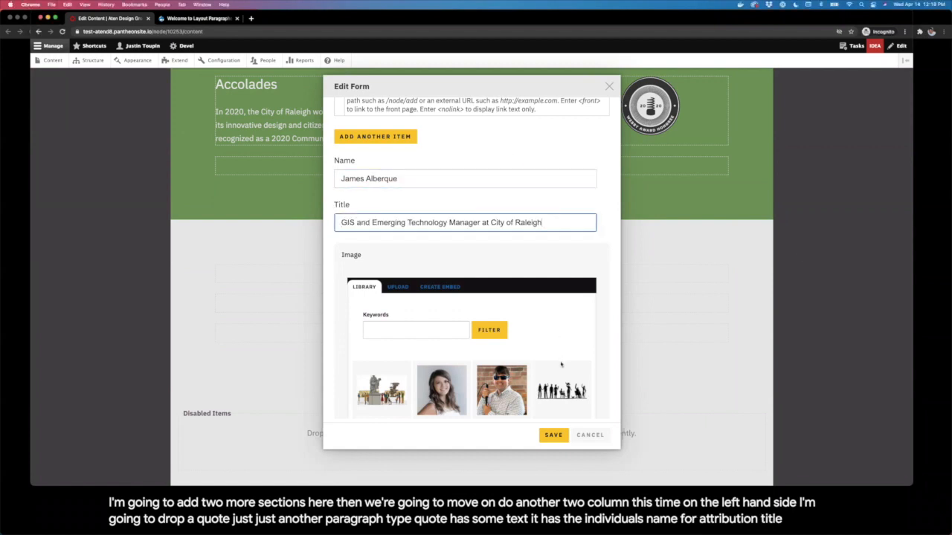
{"action": "scroll", "coordinate": [561, 363], "scroll_direction": "down", "scroll_amount": 5}
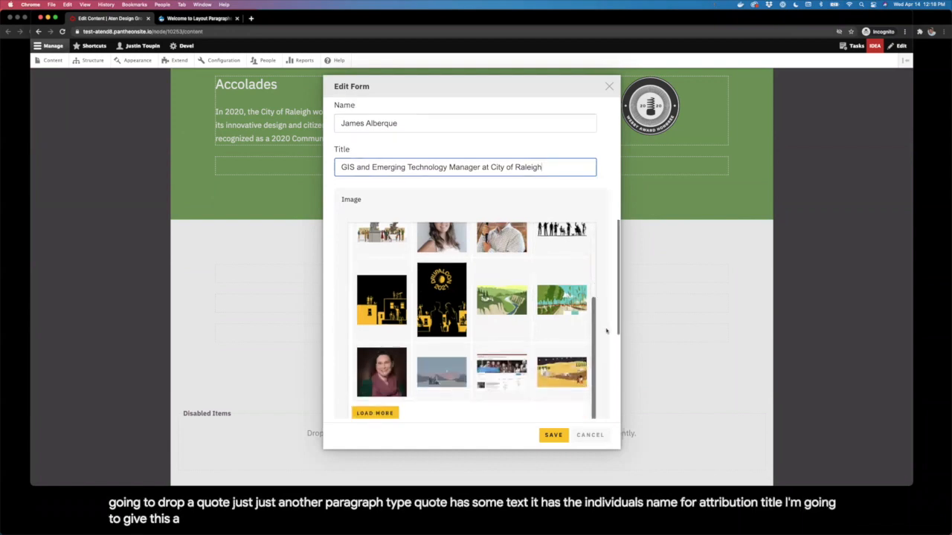
{"action": "scroll", "coordinate": [607, 331], "scroll_direction": "down", "scroll_amount": 4}
Step: Give the quote a dark blue background and the Theme - Reversed class, then save it
{"action": "left_click", "coordinate": [364, 325]}
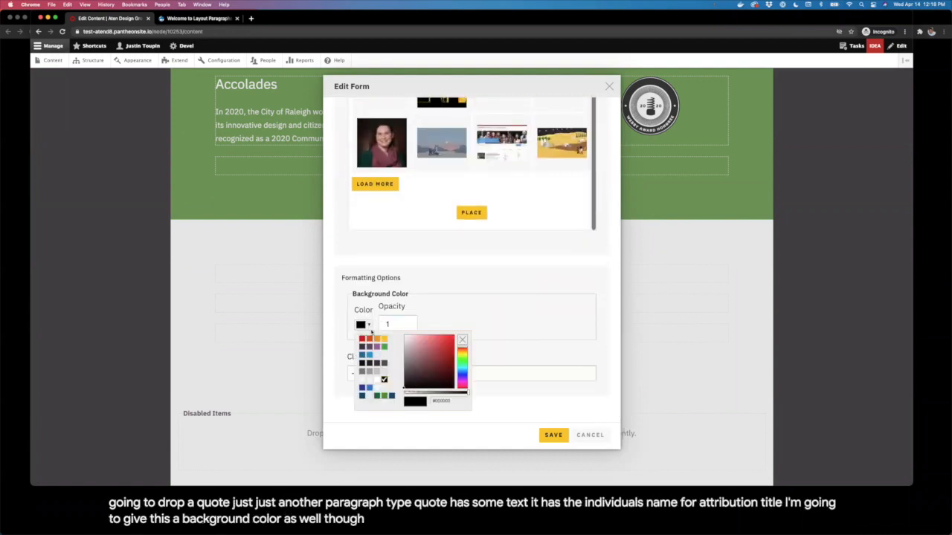
{"action": "left_click", "coordinate": [362, 397]}
{"action": "left_click", "coordinate": [427, 375]}
{"action": "type", "text": "rev"}
{"action": "left_click", "coordinate": [423, 389]}
{"action": "left_click", "coordinate": [553, 436]}
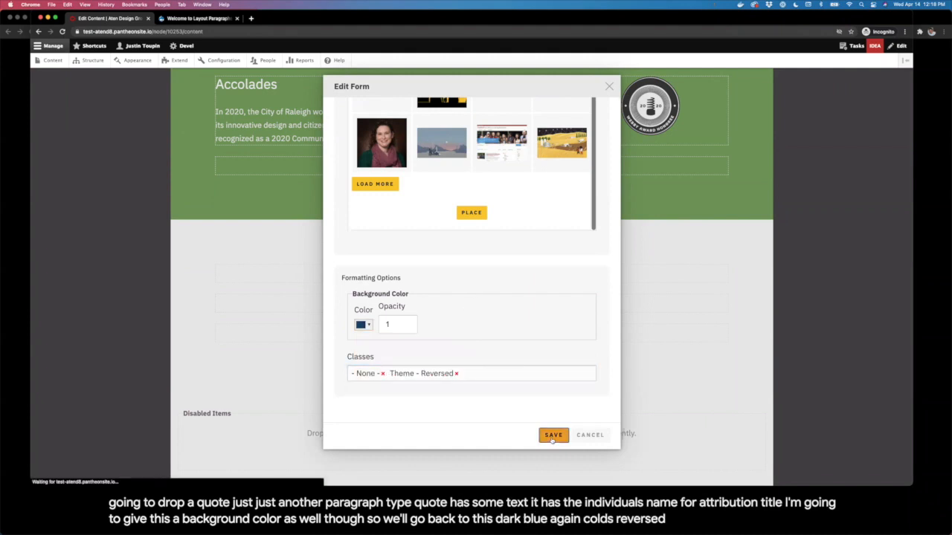
{"action": "scroll", "coordinate": [387, 375], "scroll_direction": "down", "scroll_amount": 1}
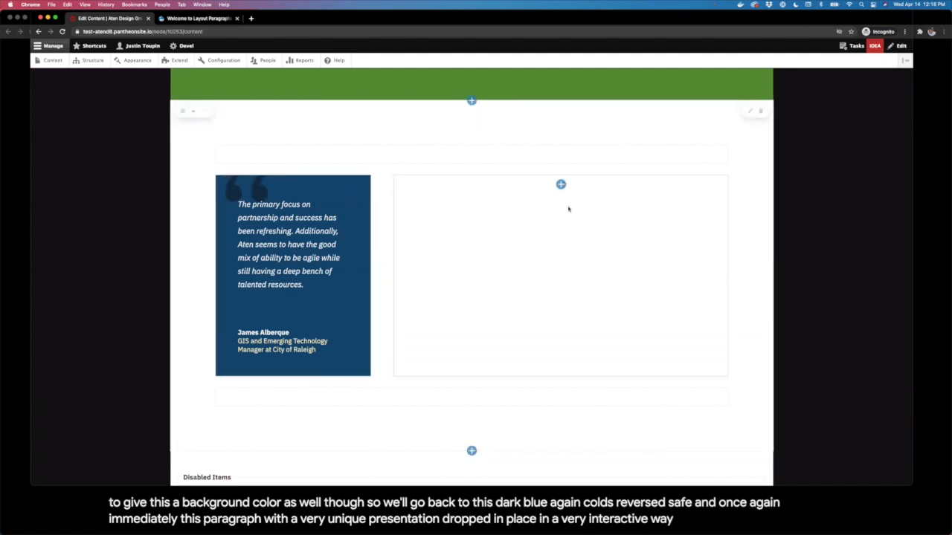
Step: Fill the right column with the pasted Agile Process paragraph and its two related links
{"action": "left_click", "coordinate": [560, 184]}
{"action": "left_click", "coordinate": [598, 242]}
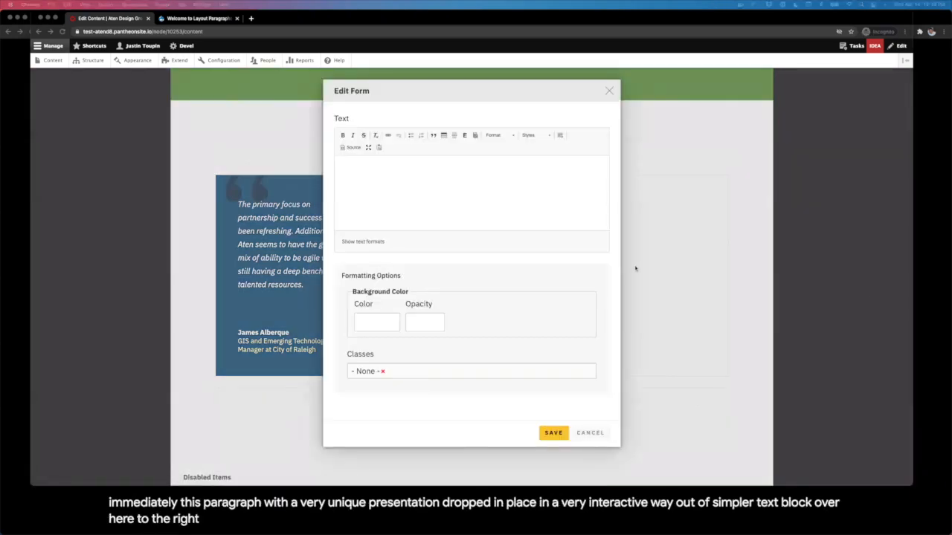
{"action": "left_click", "coordinate": [500, 208]}
{"action": "type", "text": "Agile Process Staying flexible was key with dozens of stakeholders from across the city, a range of complex, interdependent requirements, and a fully integrated team with Aten and Raleigh developers working side by side. We followed an agile approach that kept everyone squarely on the same page, organized the work into cohesive sprints, and still made room for the inevitable unknowns – all while staying on time and on budget. Related: Being Agile vs Doing Agile Transparent Budget Management"}
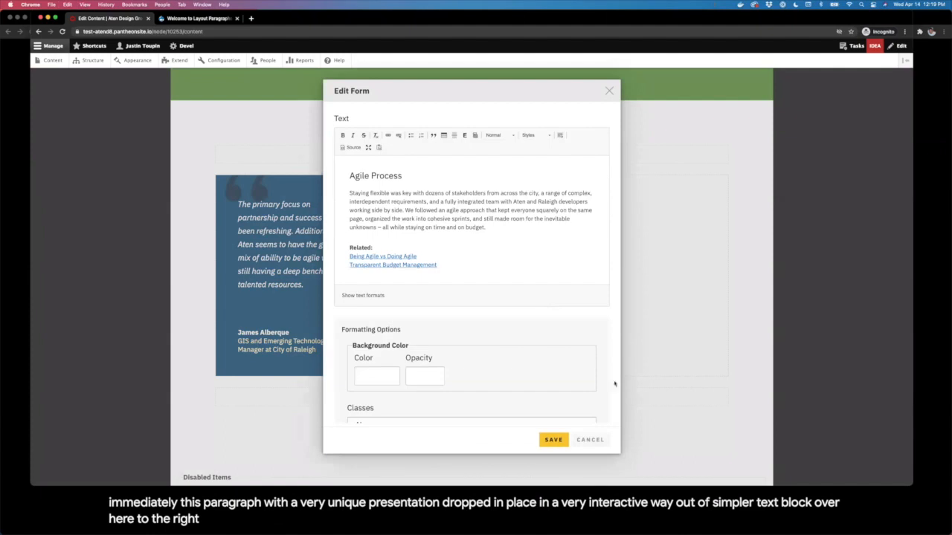
{"action": "left_click", "coordinate": [555, 440]}
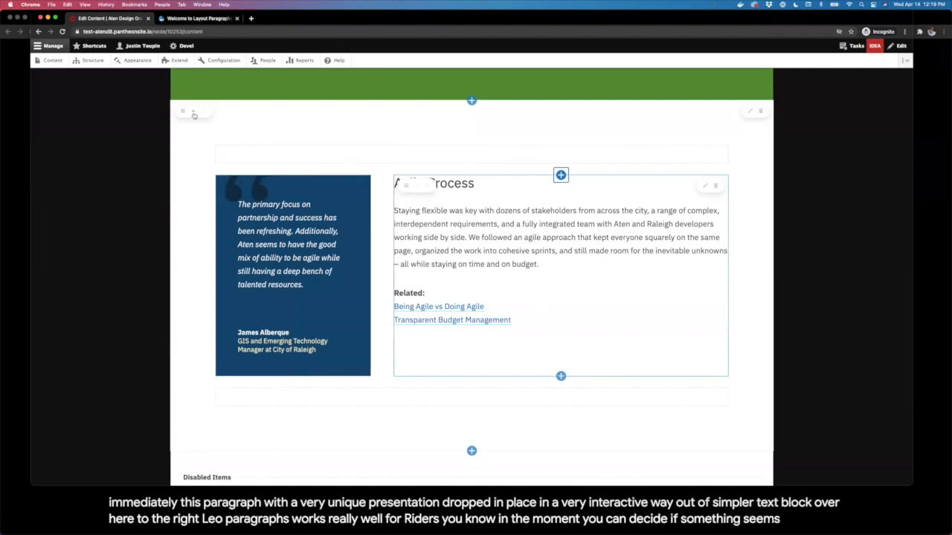
{"action": "scroll", "coordinate": [194, 125], "scroll_direction": "up", "scroll_amount": 3}
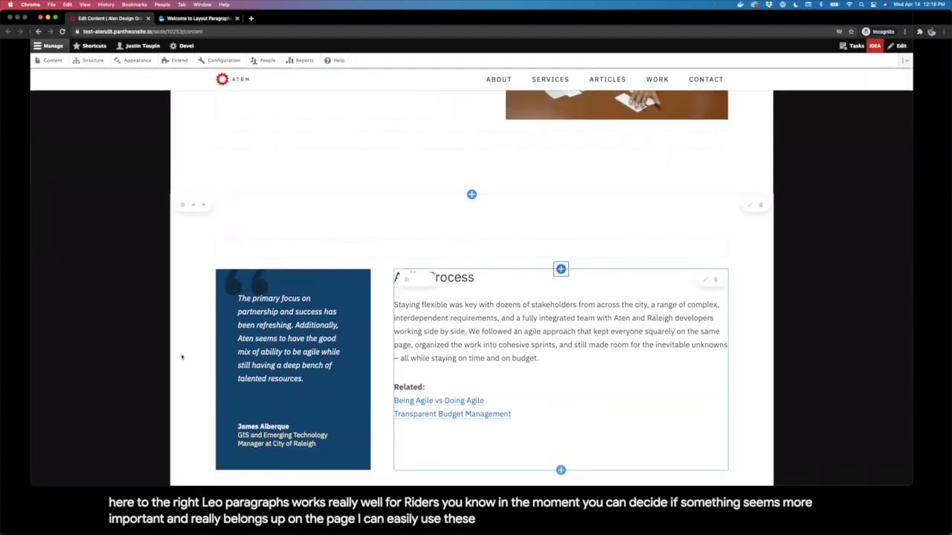
Step: Move the Architecting a New Way to Engage Citizens section down two places so it sits last
{"action": "mouse_move", "coordinate": [183, 205]}
{"action": "left_mouse_down"}
{"action": "mouse_move", "coordinate": [206, 160]}
{"action": "mouse_move", "coordinate": [184, 214]}
{"action": "left_mouse_up"}
{"action": "scroll", "coordinate": [217, 210], "scroll_direction": "up", "scroll_amount": 14}
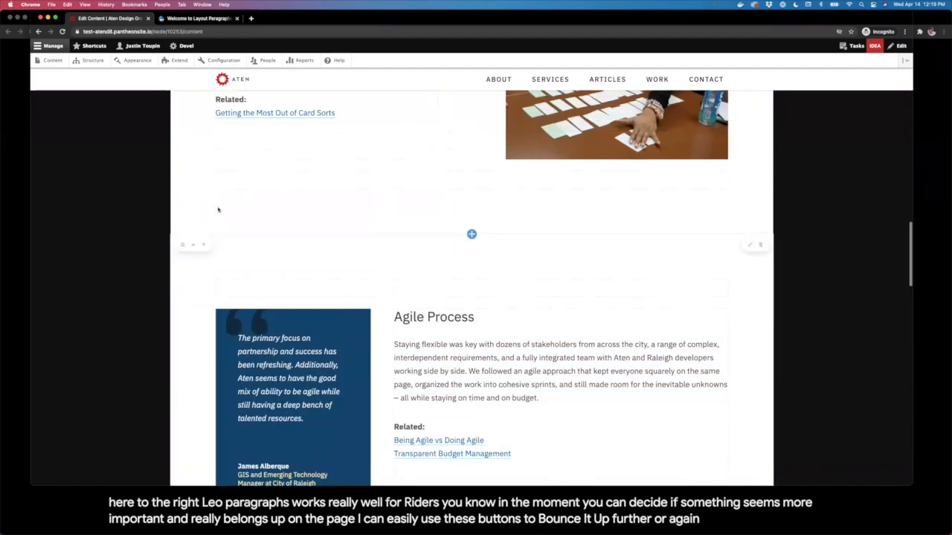
{"action": "scroll", "coordinate": [217, 205], "scroll_direction": "down", "scroll_amount": 3}
{"action": "scroll", "coordinate": [216, 198], "scroll_direction": "down", "scroll_amount": 10}
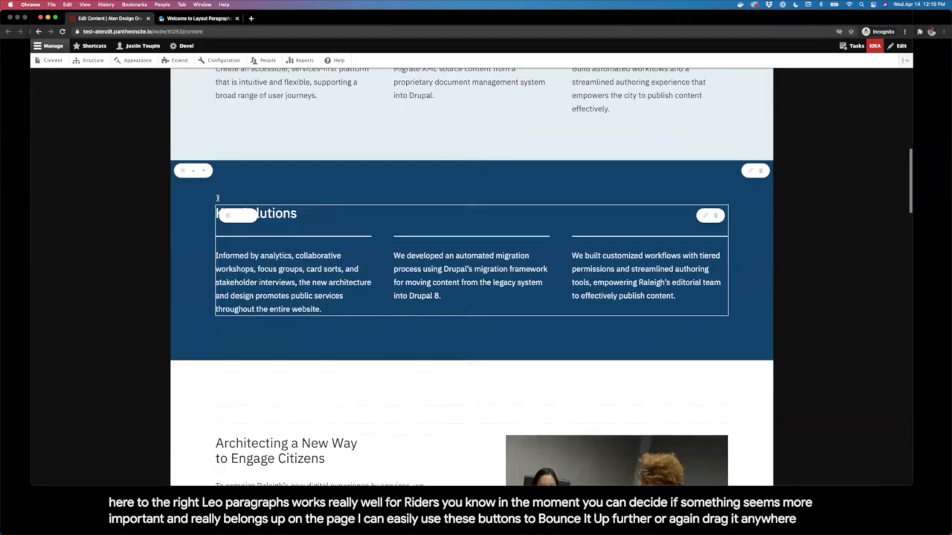
{"action": "scroll", "coordinate": [204, 121], "scroll_direction": "up", "scroll_amount": 1}
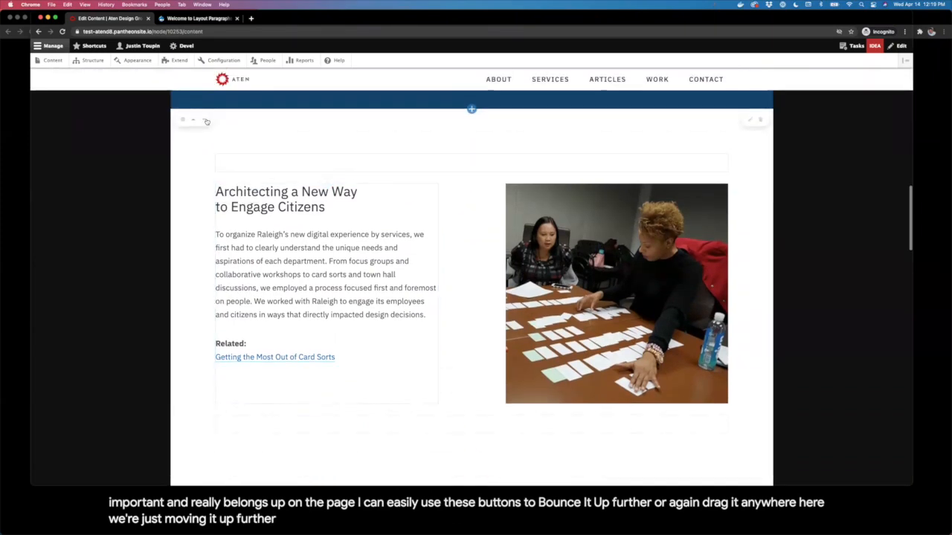
{"action": "left_click", "coordinate": [204, 121]}
{"action": "scroll", "coordinate": [205, 141], "scroll_direction": "down", "scroll_amount": 3}
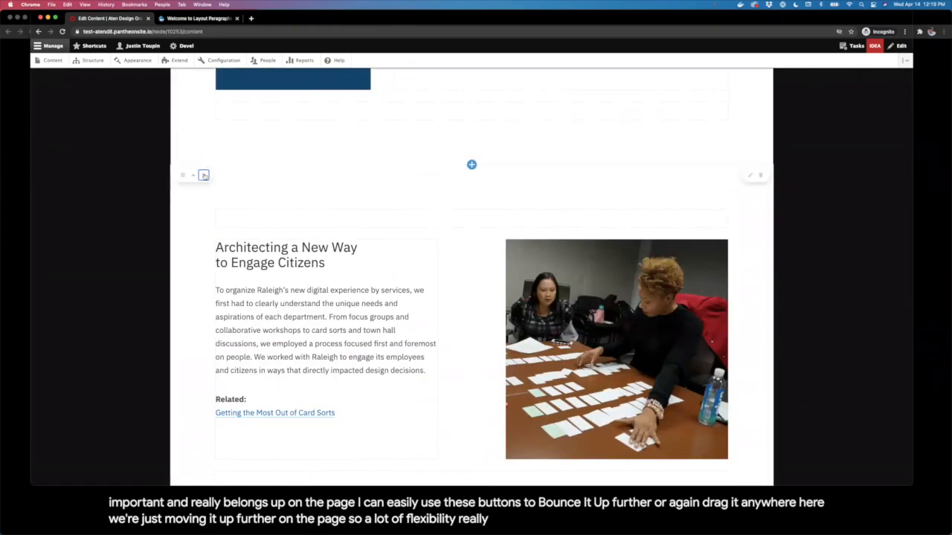
{"action": "left_click", "coordinate": [204, 175]}
{"action": "scroll", "coordinate": [480, 214], "scroll_direction": "down", "scroll_amount": 5}
{"action": "scroll", "coordinate": [481, 214], "scroll_direction": "down", "scroll_amount": 5}
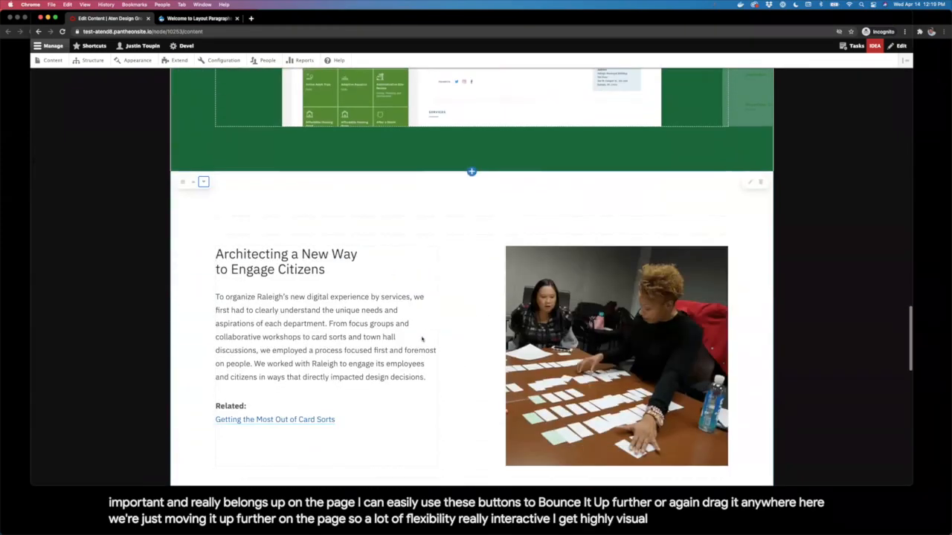
{"action": "scroll", "coordinate": [330, 214], "scroll_direction": "up", "scroll_amount": 1}
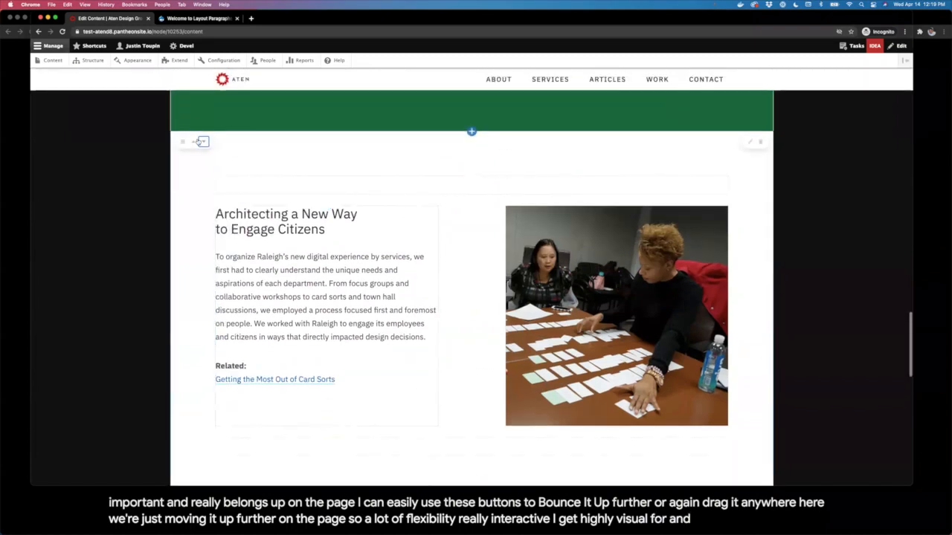
{"action": "scroll", "coordinate": [331, 213], "scroll_direction": "up", "scroll_amount": 3}
Step: Add a new Section at the bottom of the page
{"action": "scroll", "coordinate": [214, 188], "scroll_direction": "down", "scroll_amount": 6}
{"action": "scroll", "coordinate": [214, 187], "scroll_direction": "down", "scroll_amount": 1}
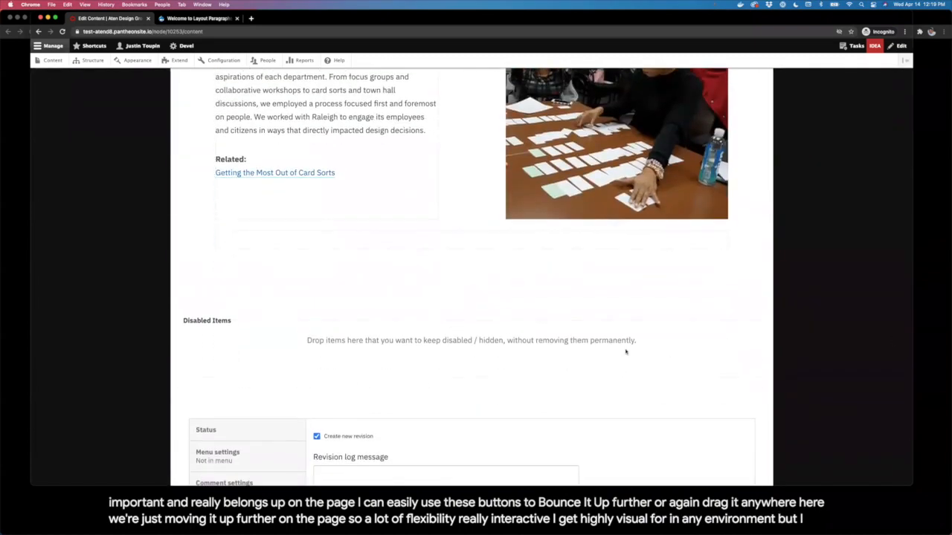
{"action": "left_click", "coordinate": [471, 294]}
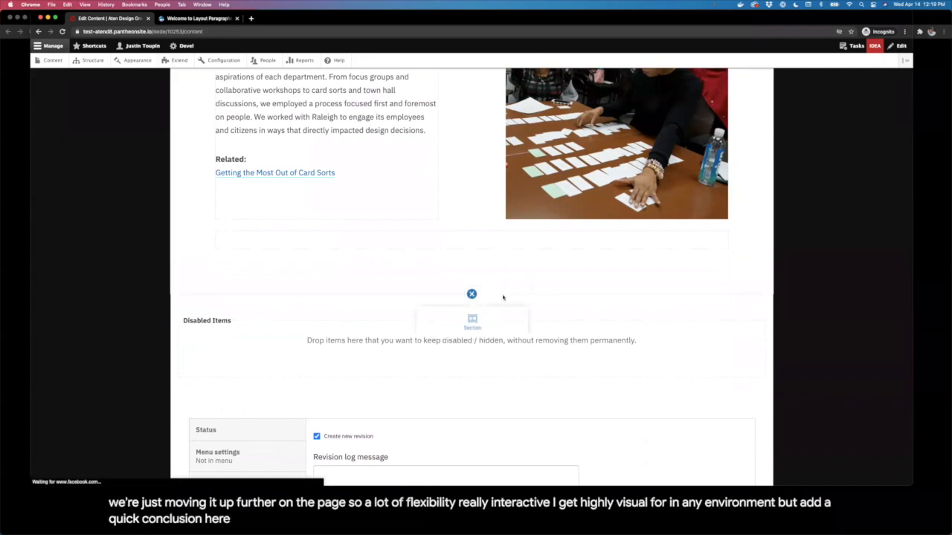
{"action": "left_click", "coordinate": [470, 324]}
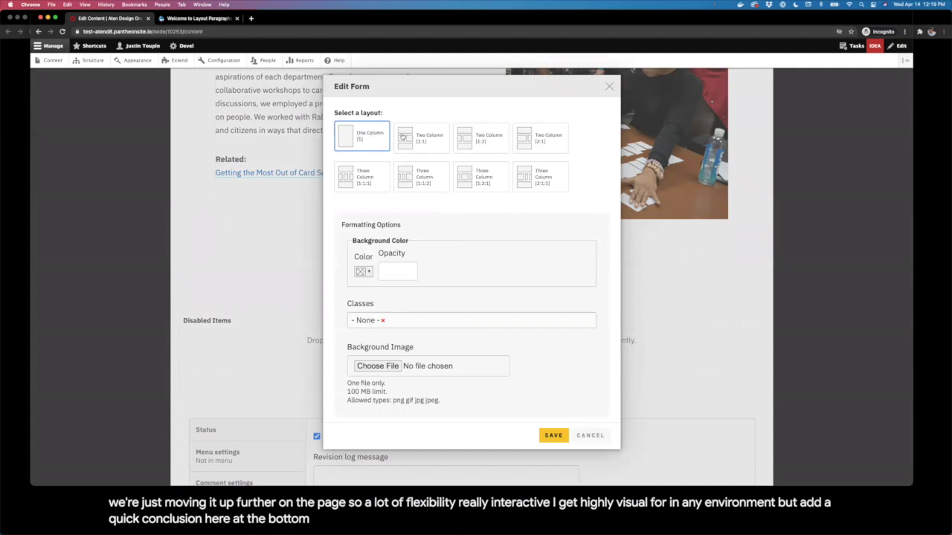
Step: Choose the Two Column [1:1] layout with a dark blue background colour
{"action": "left_click", "coordinate": [424, 141]}
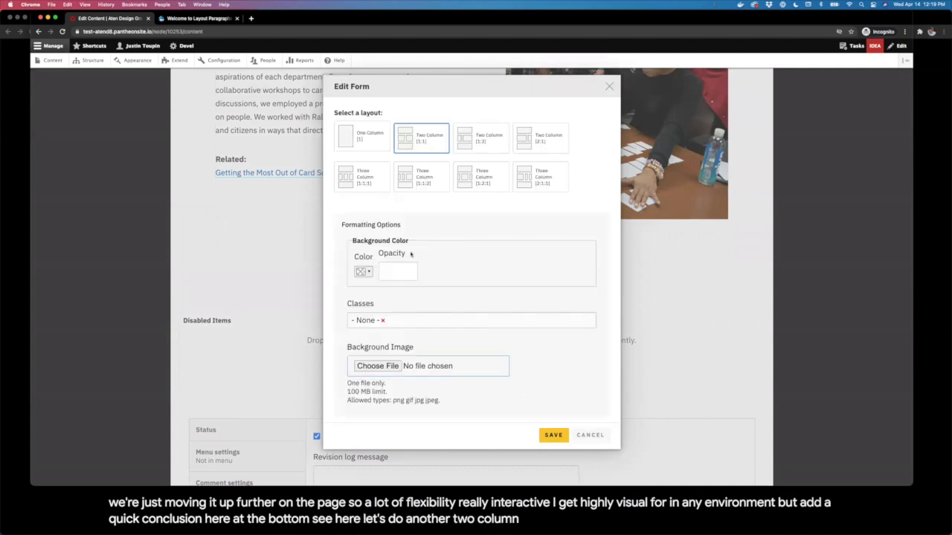
{"action": "left_click", "coordinate": [362, 271]}
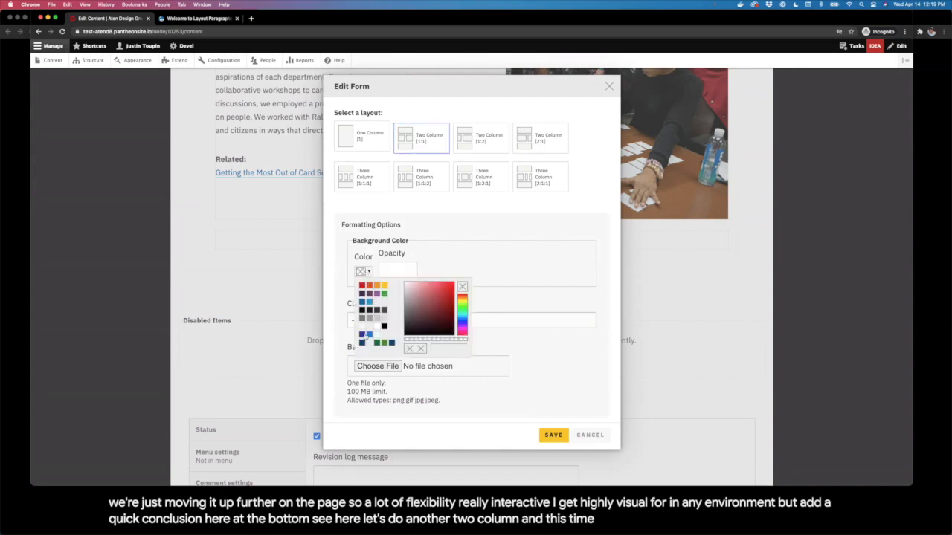
{"action": "left_click", "coordinate": [361, 343]}
{"action": "left_click", "coordinate": [484, 248]}
Step: Upload raleigh-bg.png as the section's background image
{"action": "scroll", "coordinate": [395, 333], "scroll_direction": "down", "scroll_amount": 1}
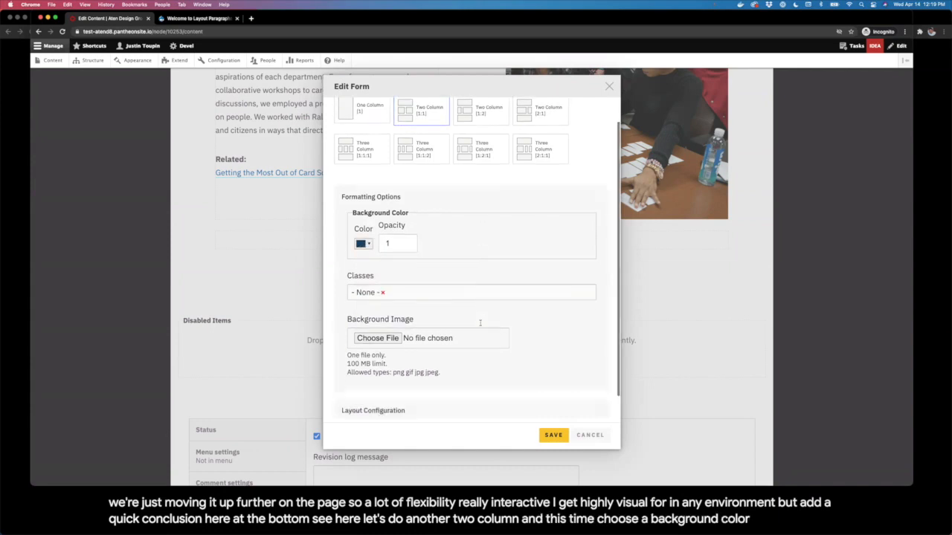
{"action": "left_click", "coordinate": [394, 333]}
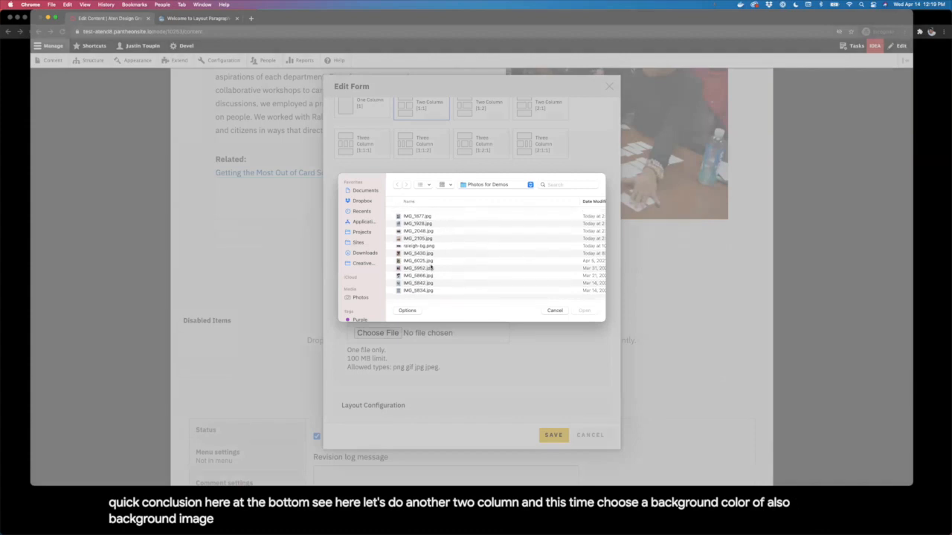
{"action": "left_click", "coordinate": [423, 242]}
{"action": "left_click", "coordinate": [585, 310]}
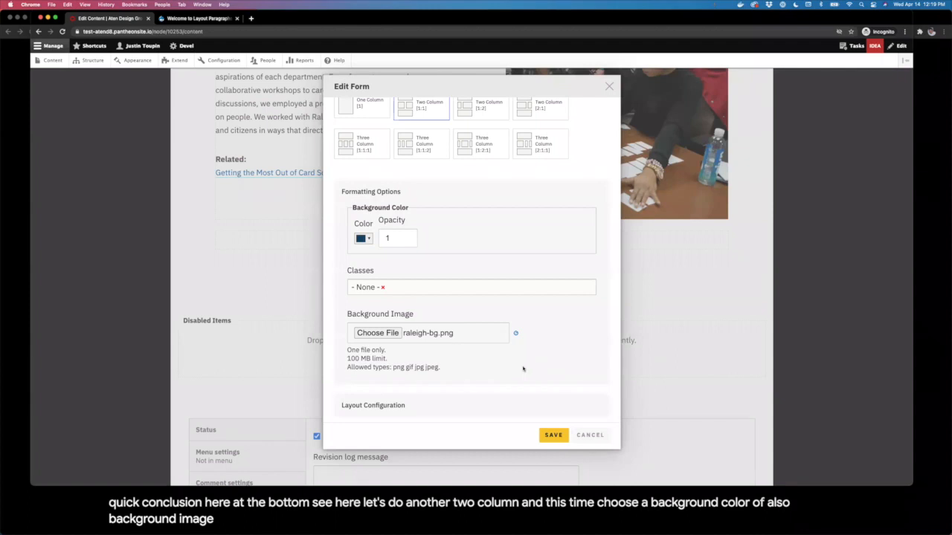
Step: Add the Theme - Reversed class and save the new section
{"action": "left_click", "coordinate": [490, 290]}
{"action": "type", "text": "reve"}
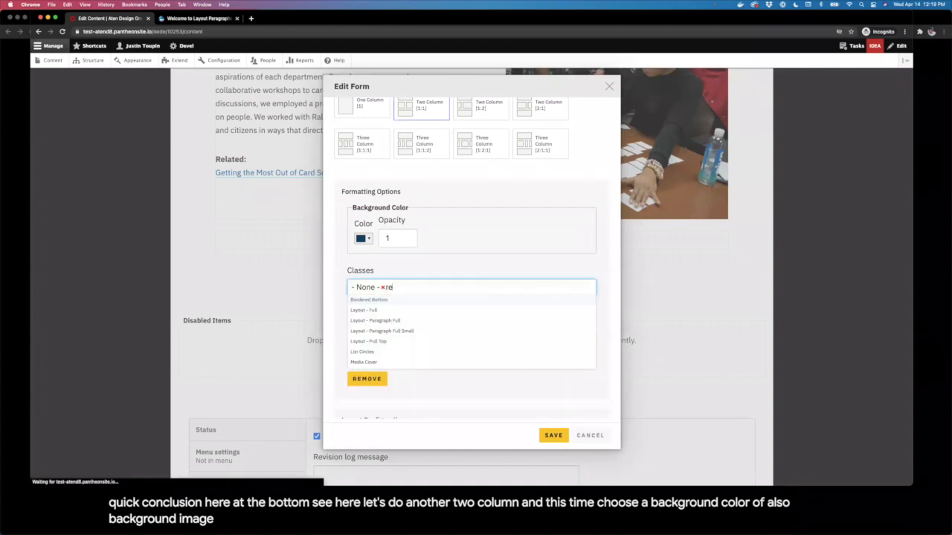
{"action": "left_click", "coordinate": [481, 300]}
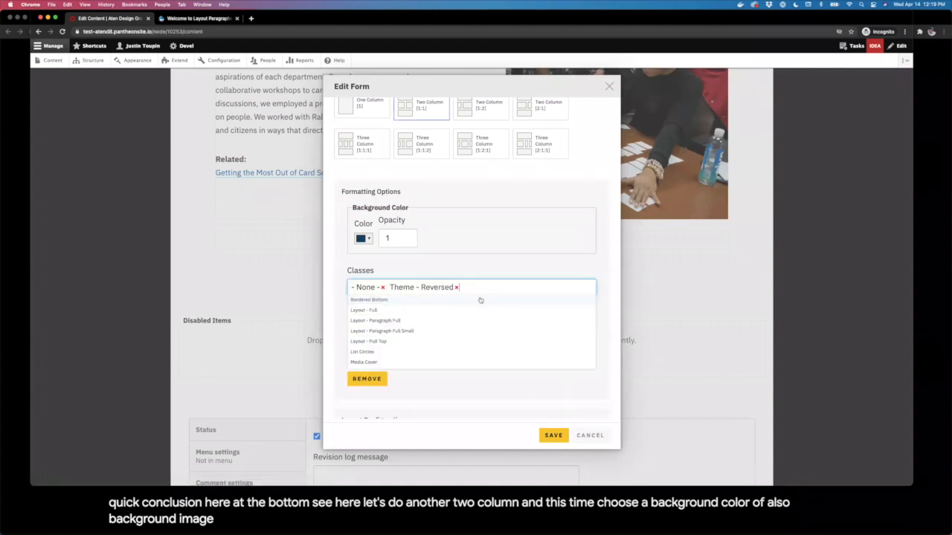
{"action": "left_click", "coordinate": [558, 388]}
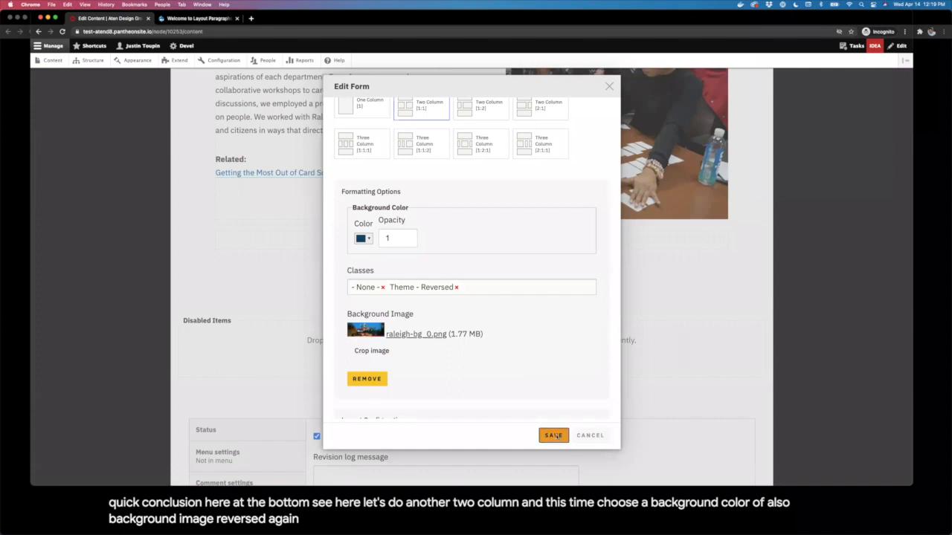
{"action": "left_click", "coordinate": [557, 435]}
Step: Add a Text component to the left column containing the pasted Looking Ahead text
{"action": "left_click", "coordinate": [327, 379]}
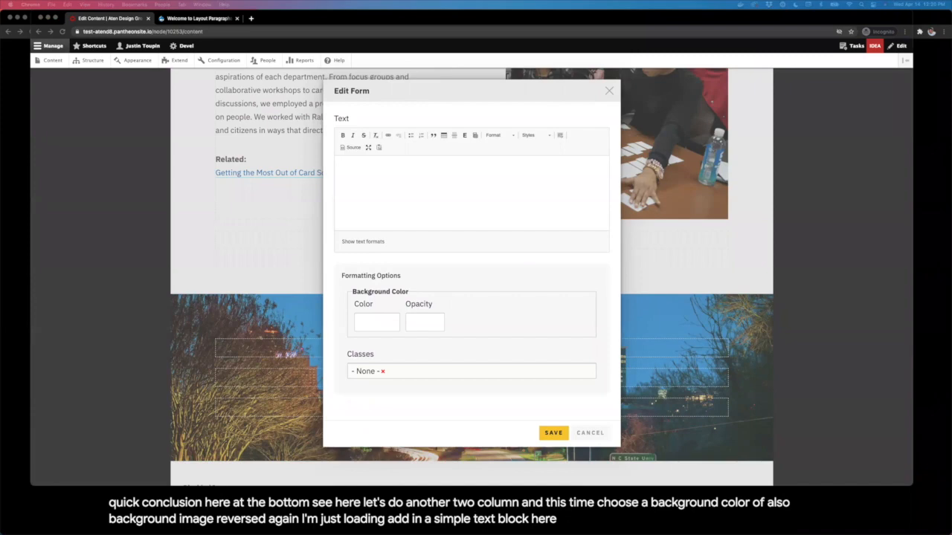
{"action": "type", "text": "Looking Ahead One of the big draws for open source – and specifically Drupal – was having a system that could grow and adapt to the city's needs, both present and future. We're excited to continue supporting Raleigh in developing new, innovative features for its digital platform."}
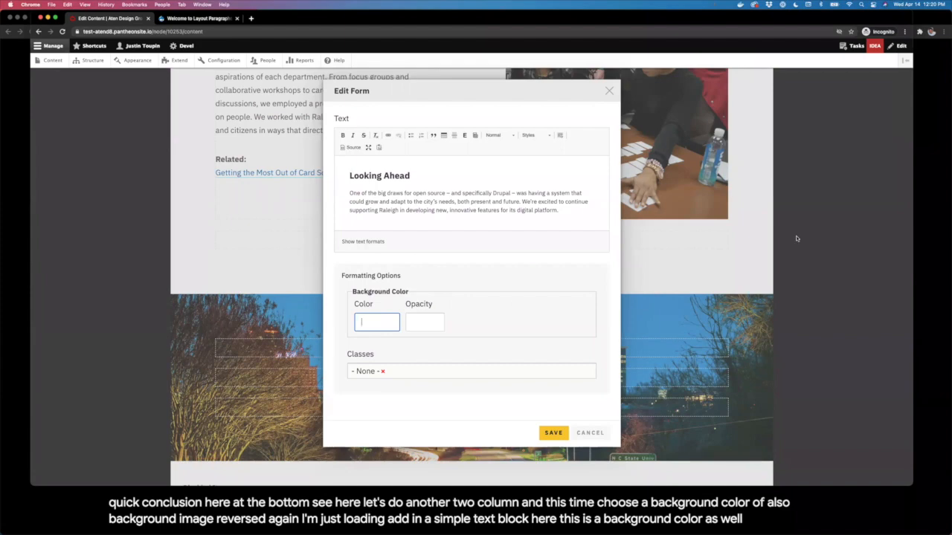
{"action": "left_click", "coordinate": [555, 434]}
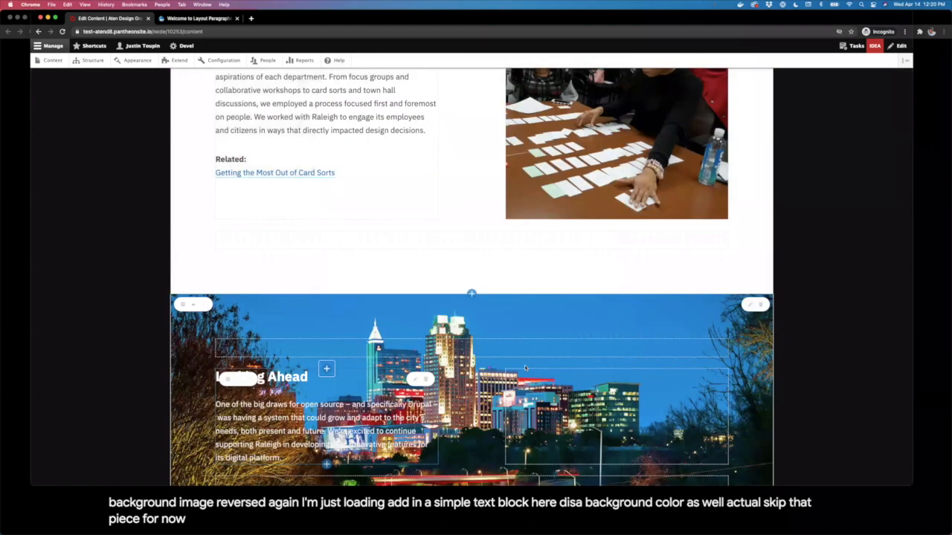
Step: Give the Looking Ahead block a #333 background colour at 0.8 opacity
{"action": "scroll", "coordinate": [430, 339], "scroll_direction": "down", "scroll_amount": 2}
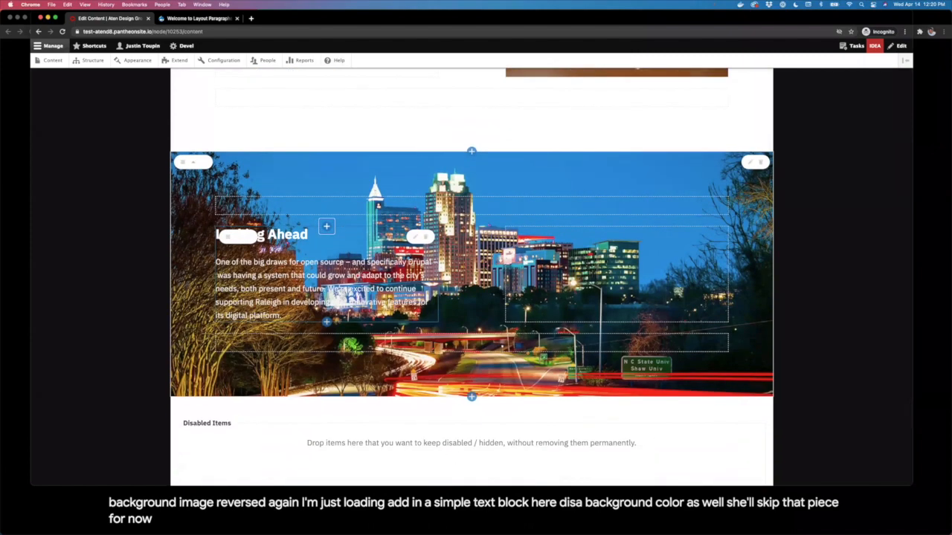
{"action": "left_click", "coordinate": [415, 237]}
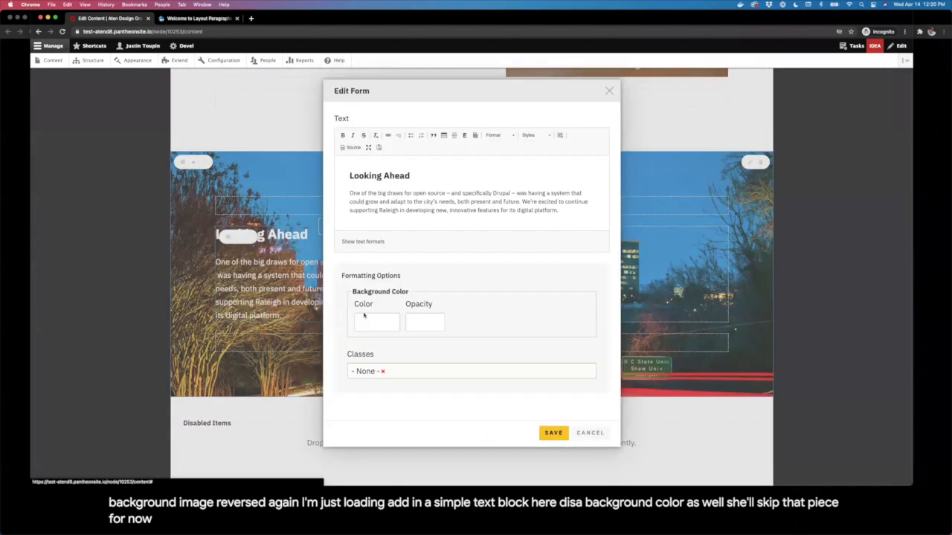
{"action": "left_click", "coordinate": [365, 324]}
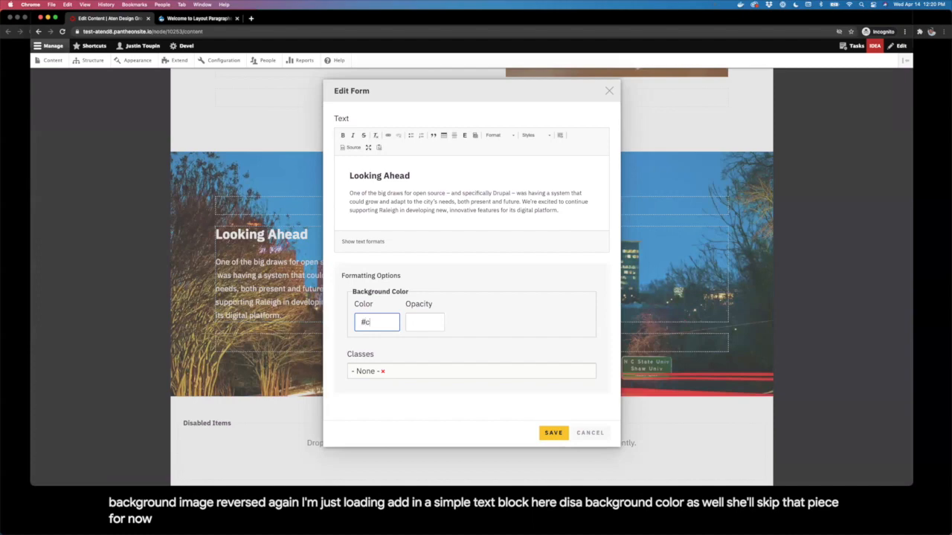
{"action": "key", "text": "Tab"}
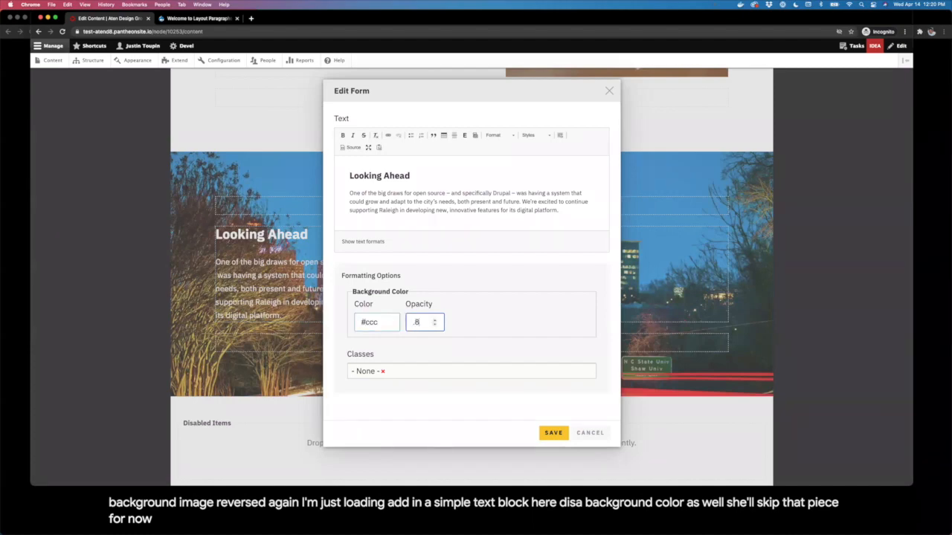
{"action": "double_click", "coordinate": [369, 323]}
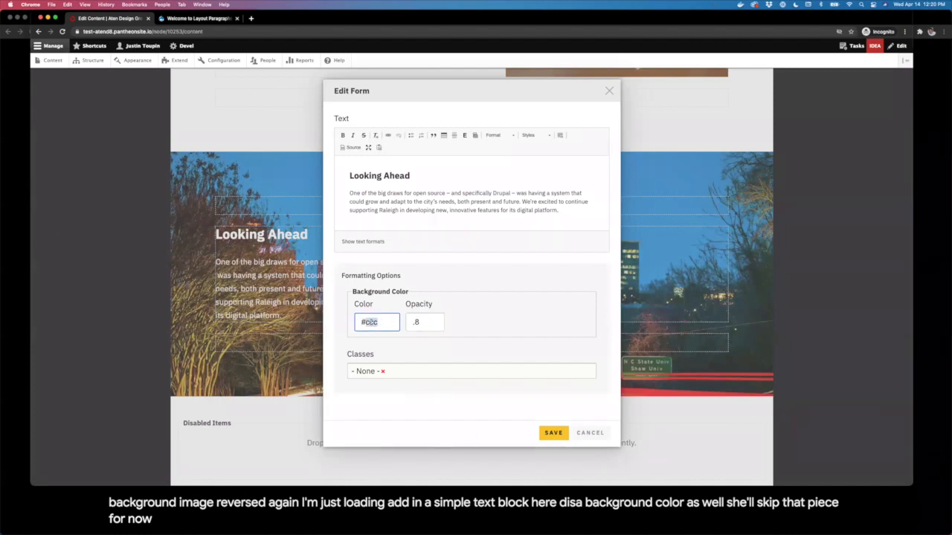
{"action": "left_click", "coordinate": [551, 435]}
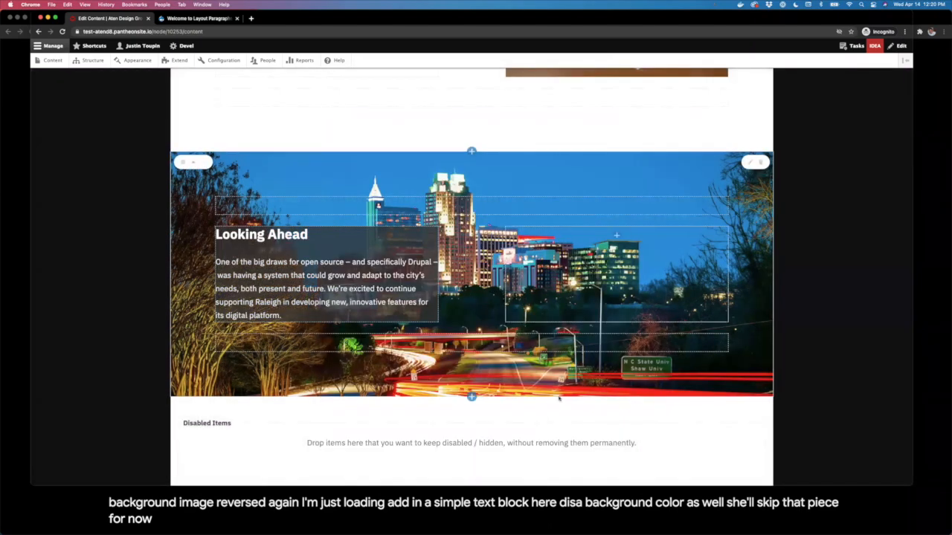
Step: Add the Padded class to the Looking Ahead text block and save
{"action": "scroll", "coordinate": [430, 409], "scroll_direction": "down", "scroll_amount": 1}
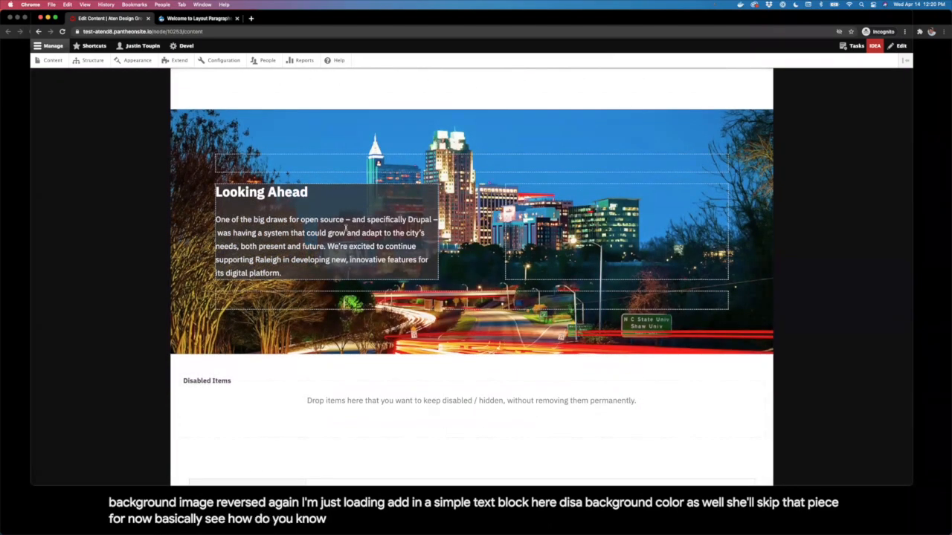
{"action": "left_click", "coordinate": [414, 195]}
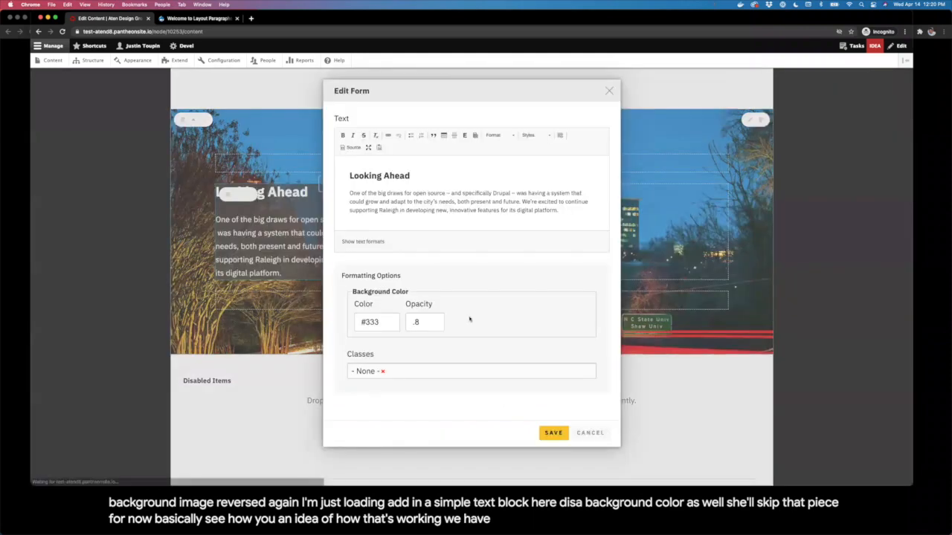
{"action": "left_click", "coordinate": [451, 373]}
{"action": "type", "text": "padded"}
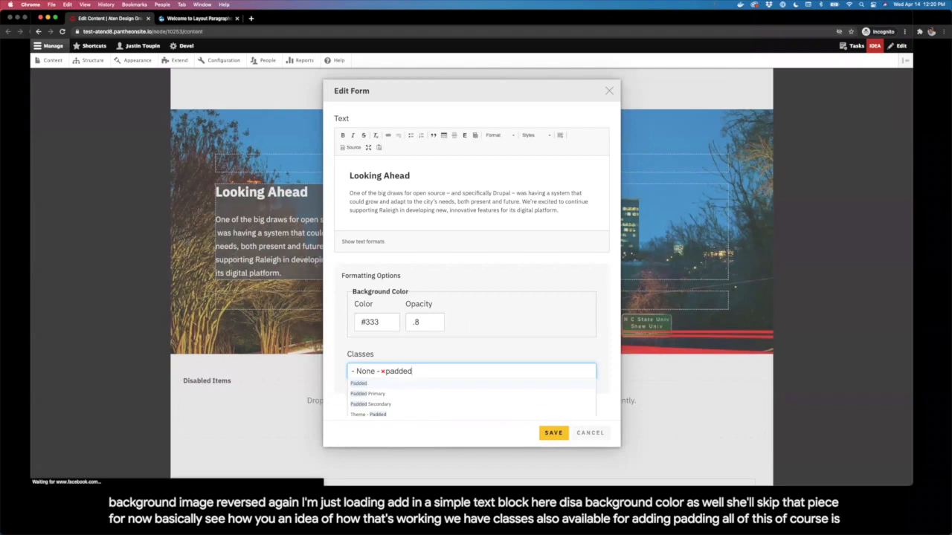
{"action": "left_click", "coordinate": [408, 385]}
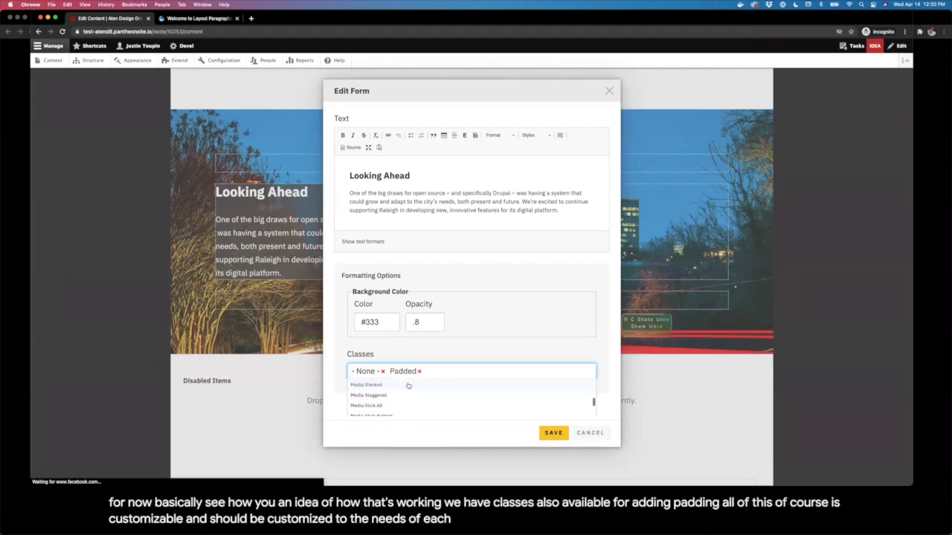
{"action": "left_click", "coordinate": [555, 434]}
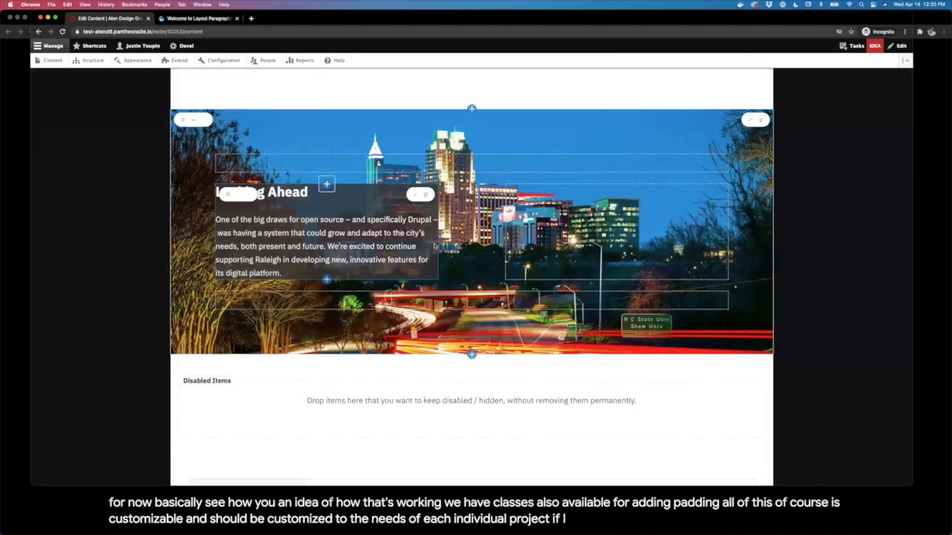
Step: Add the Theme - Padded class to the same block and save
{"action": "left_click", "coordinate": [415, 195]}
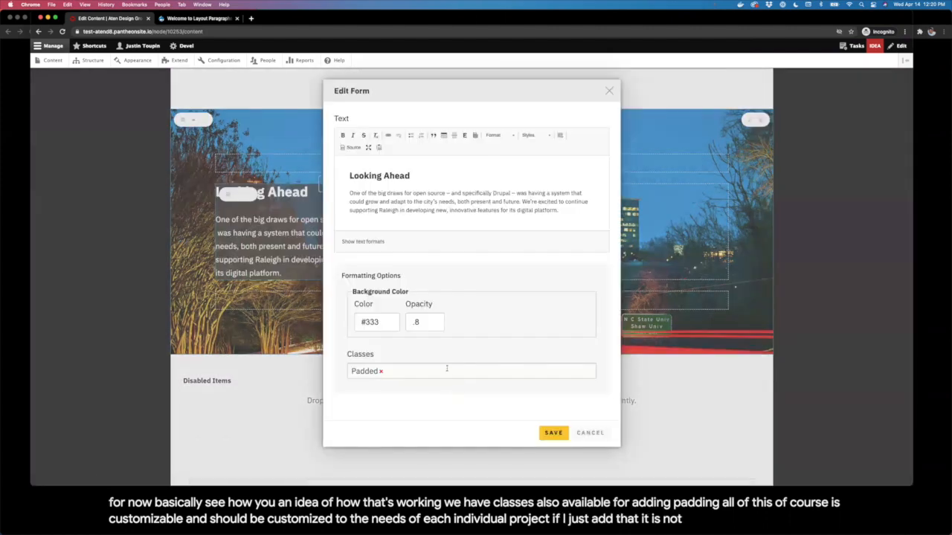
{"action": "left_click", "coordinate": [446, 371]}
{"action": "type", "text": "padded"}
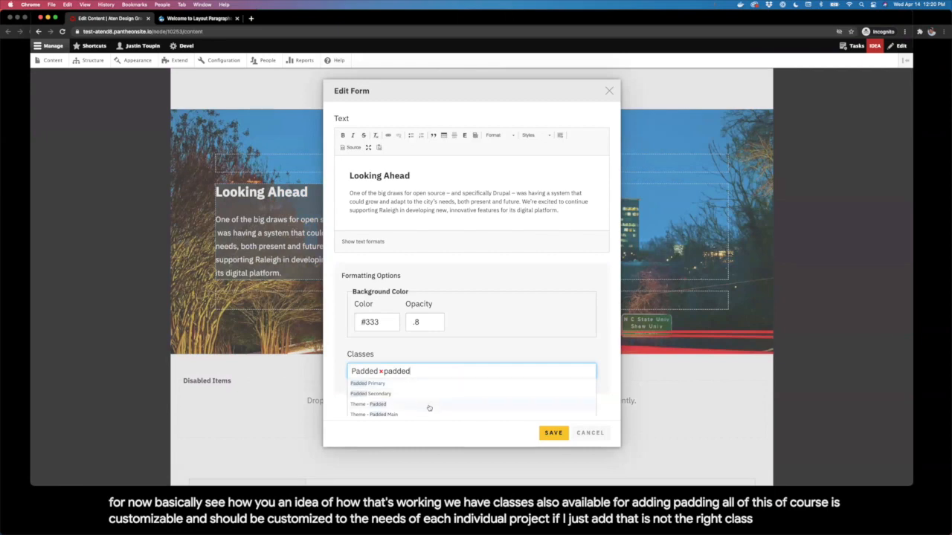
{"action": "left_click", "coordinate": [429, 406]}
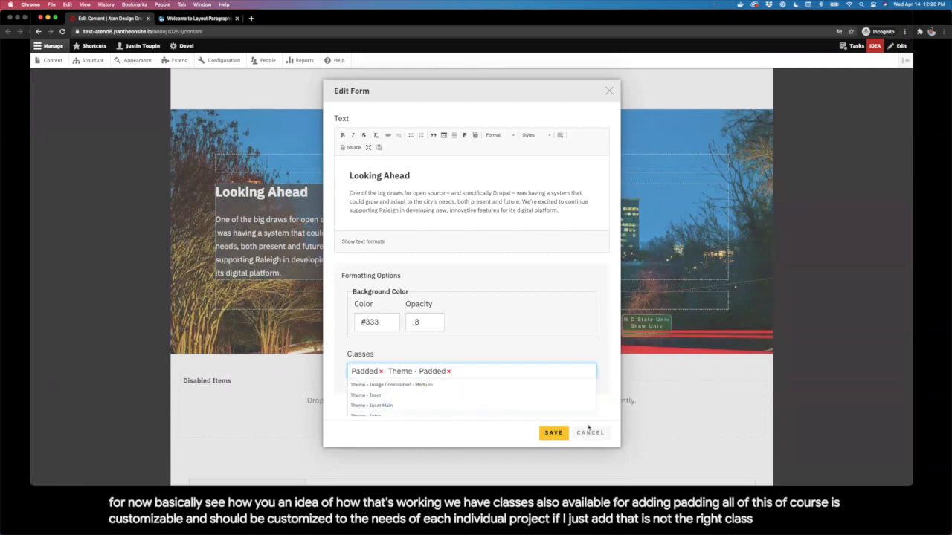
{"action": "left_click", "coordinate": [552, 433]}
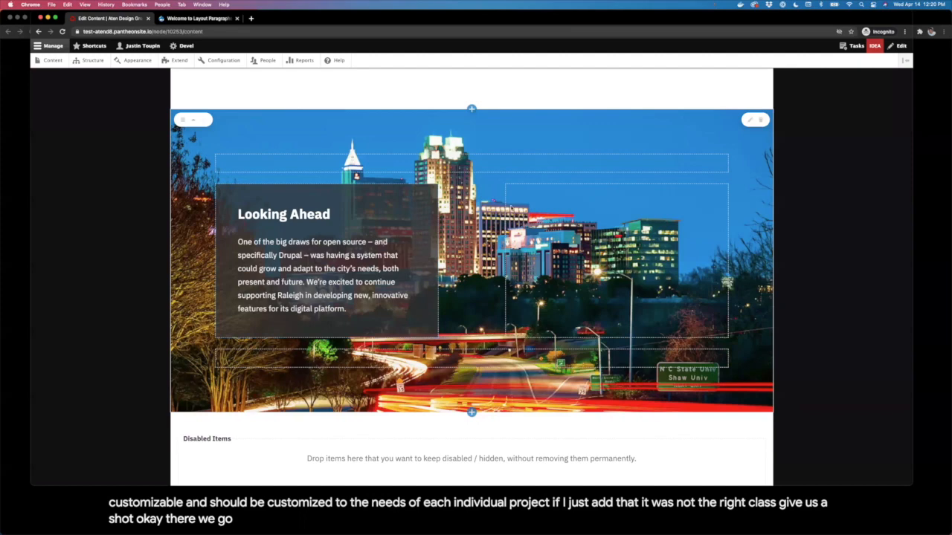
{"action": "scroll", "coordinate": [670, 276], "scroll_direction": "down", "scroll_amount": 2}
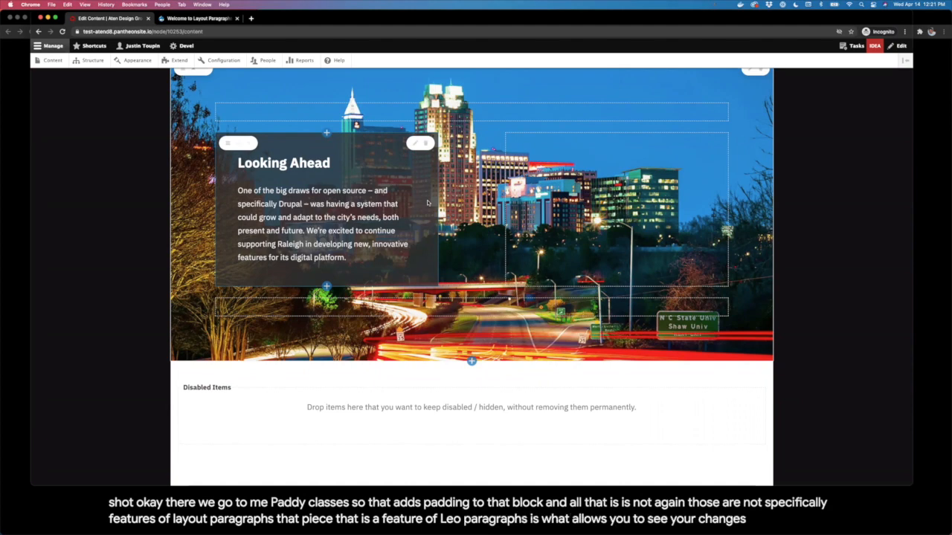
{"action": "scroll", "coordinate": [431, 194], "scroll_direction": "up", "scroll_amount": 3}
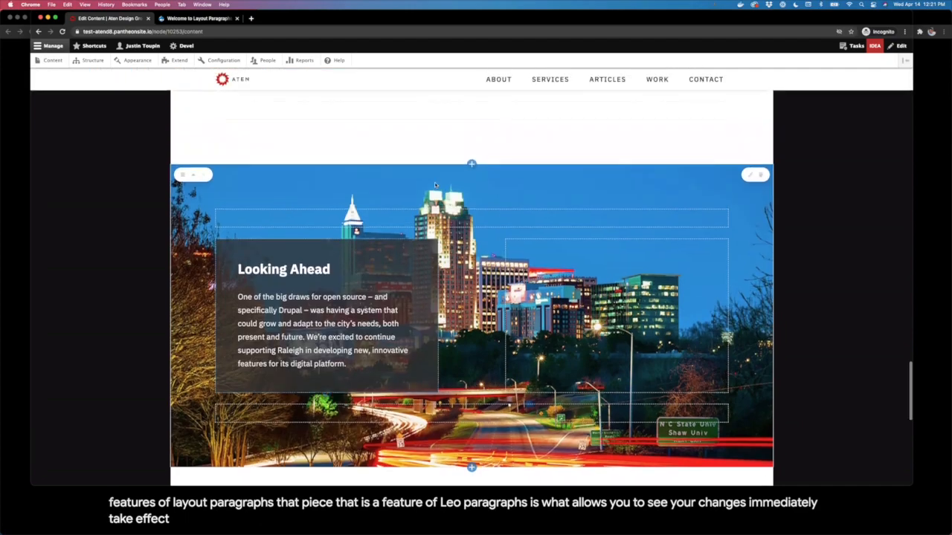
{"action": "scroll", "coordinate": [534, 180], "scroll_direction": "up", "scroll_amount": 5}
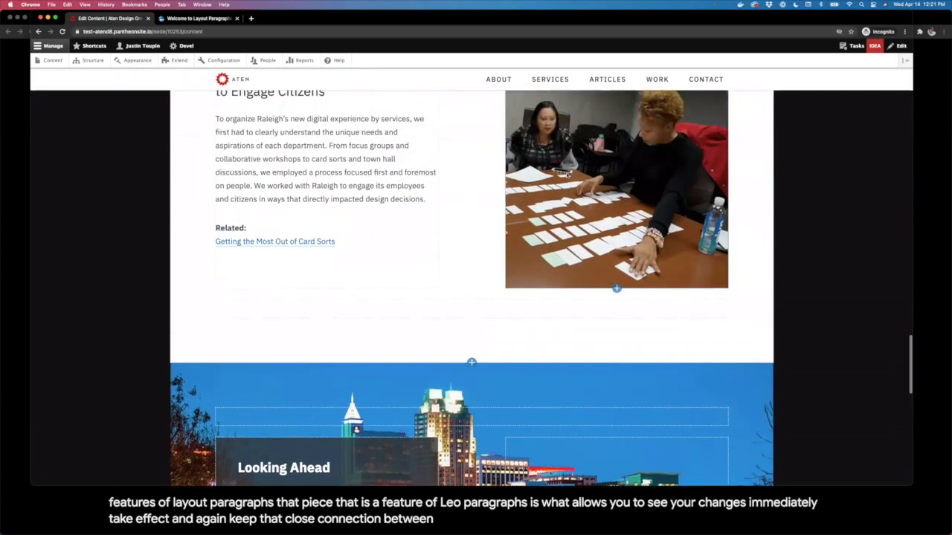
{"action": "scroll", "coordinate": [567, 175], "scroll_direction": "up", "scroll_amount": 4}
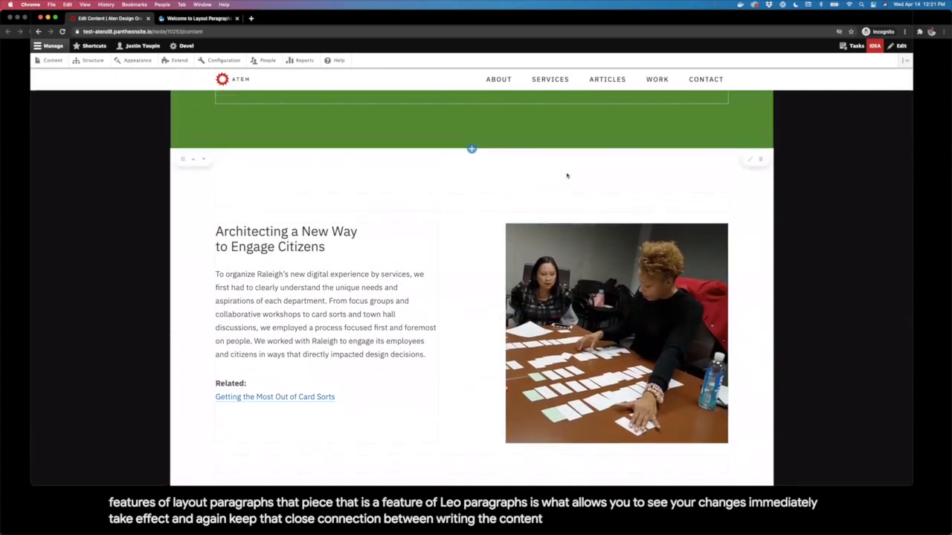
{"action": "scroll", "coordinate": [566, 176], "scroll_direction": "up", "scroll_amount": 18}
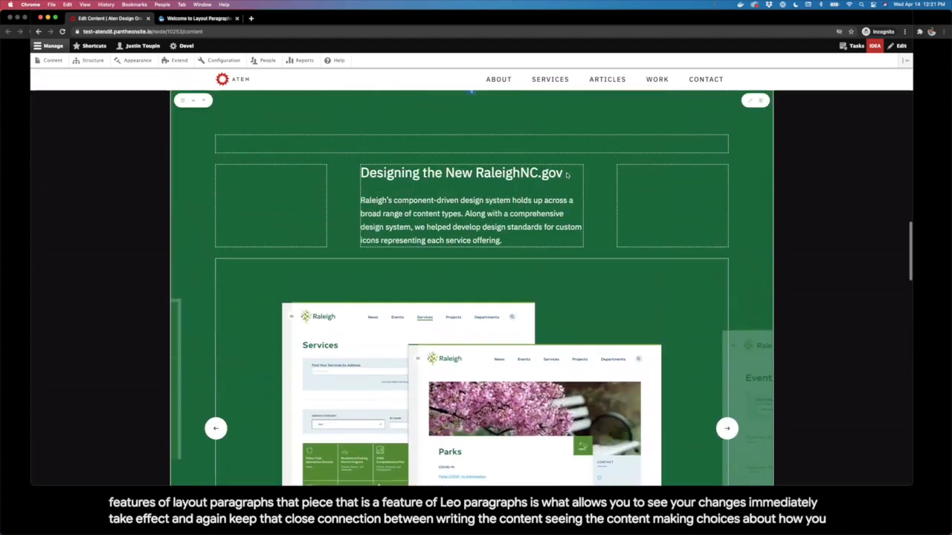
{"action": "scroll", "coordinate": [567, 175], "scroll_direction": "up", "scroll_amount": 5}
{"action": "scroll", "coordinate": [567, 175], "scroll_direction": "up", "scroll_amount": 8}
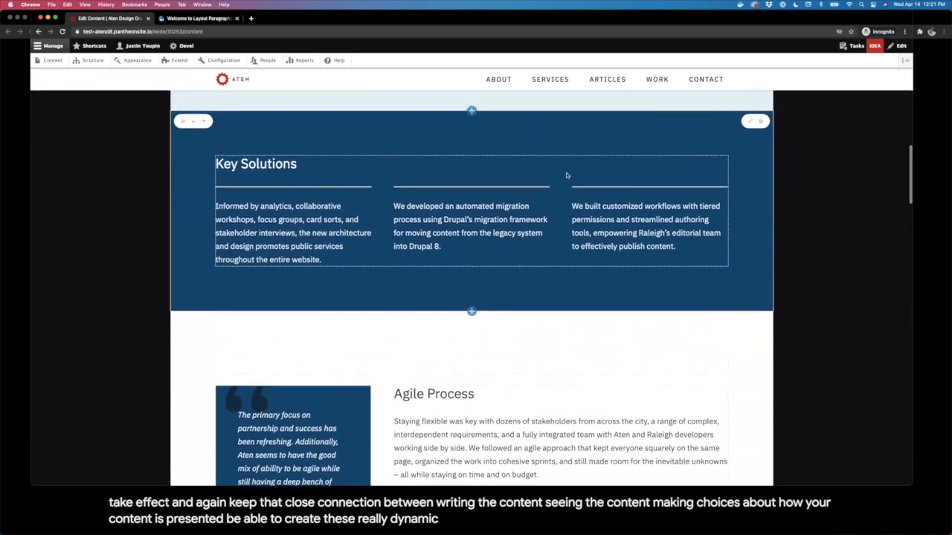
{"action": "scroll", "coordinate": [566, 176], "scroll_direction": "down", "scroll_amount": 14}
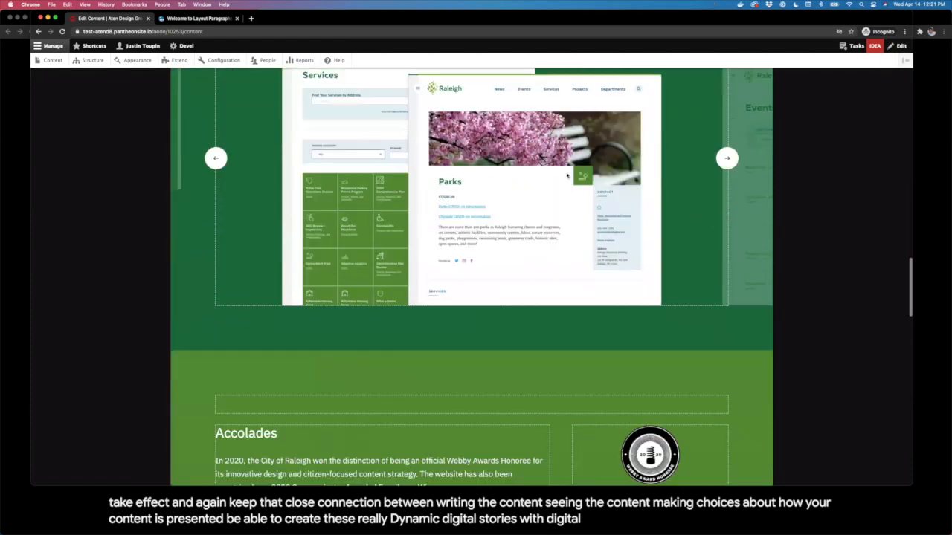
{"action": "scroll", "coordinate": [567, 176], "scroll_direction": "down", "scroll_amount": 15}
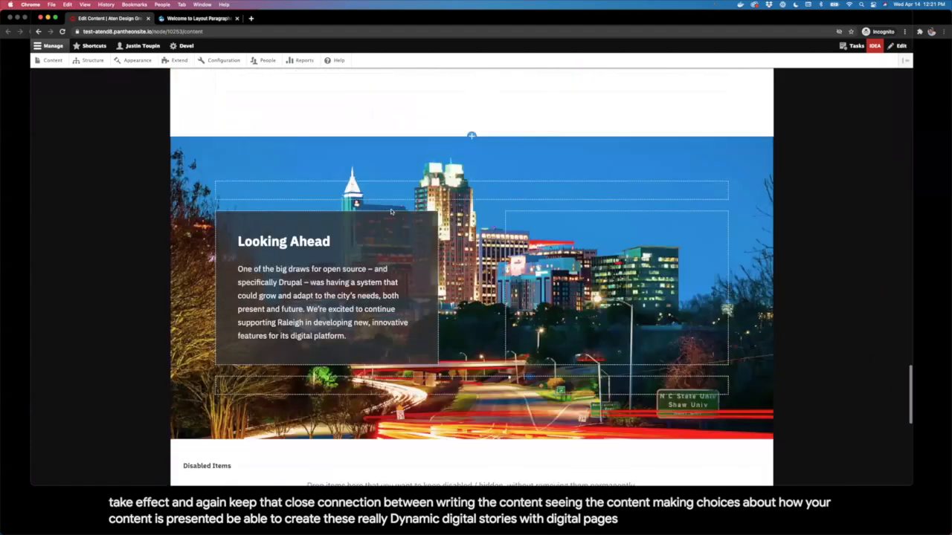
{"action": "scroll", "coordinate": [392, 211], "scroll_direction": "down", "scroll_amount": 5}
{"action": "scroll", "coordinate": [444, 189], "scroll_direction": "up", "scroll_amount": 3}
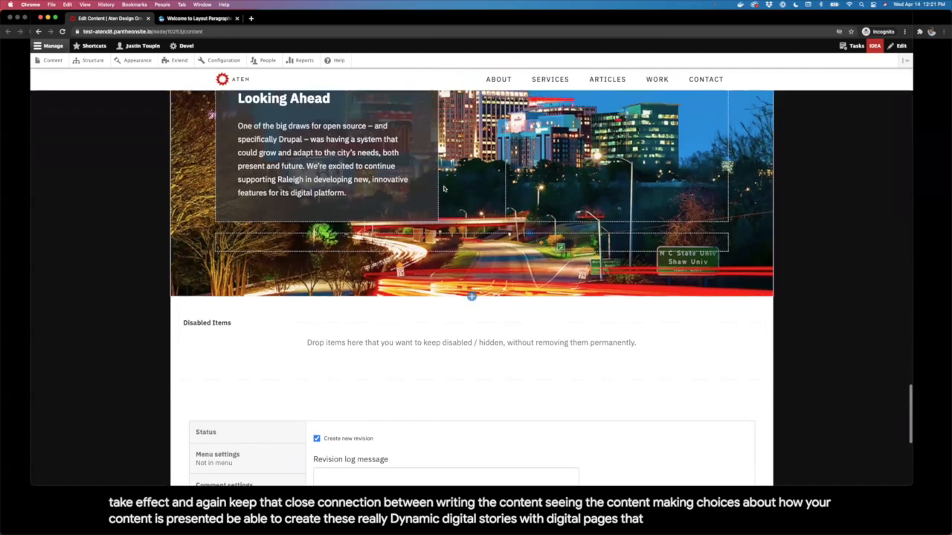
{"action": "scroll", "coordinate": [444, 189], "scroll_direction": "up", "scroll_amount": 2}
{"action": "scroll", "coordinate": [372, 276], "scroll_direction": "down", "scroll_amount": 3}
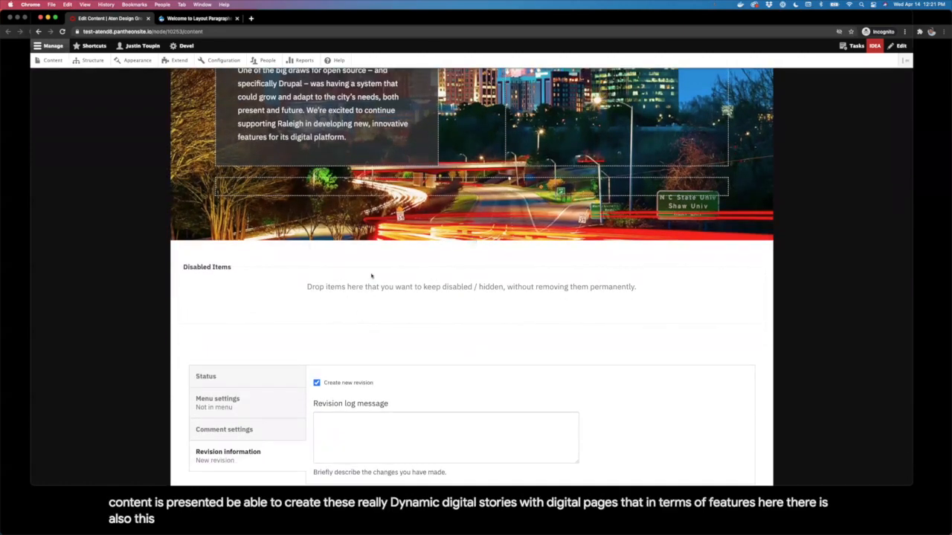
{"action": "scroll", "coordinate": [362, 283], "scroll_direction": "up", "scroll_amount": 5}
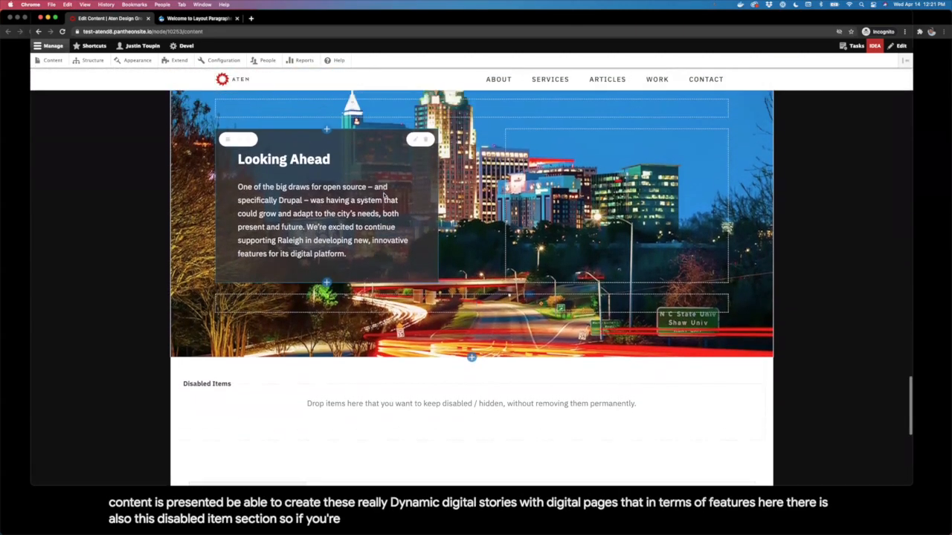
Step: Drag the Looking Ahead skyline section into the Disabled Items region, then scroll down to Save
{"action": "scroll", "coordinate": [484, 316], "scroll_direction": "up", "scroll_amount": 1}
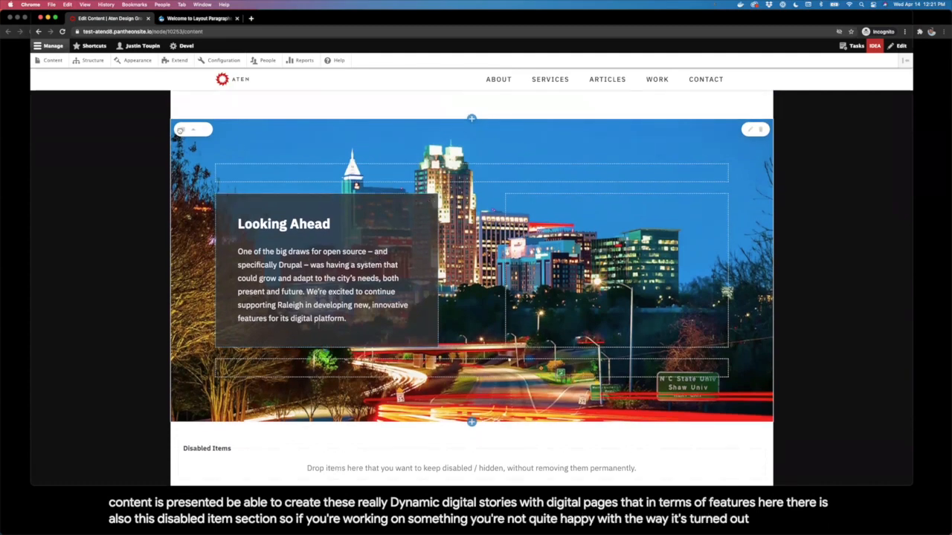
{"action": "left_click_drag", "start_coordinate": [181, 128], "coordinate": [230, 394]}
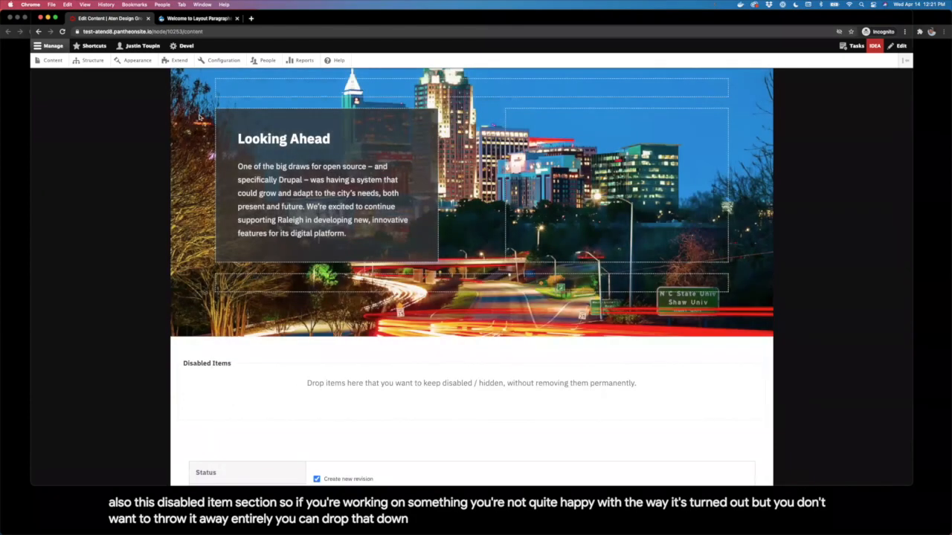
{"action": "scroll", "coordinate": [190, 101], "scroll_direction": "up", "scroll_amount": 2}
{"action": "left_click_drag", "start_coordinate": [190, 101], "coordinate": [364, 433]}
{"action": "scroll", "coordinate": [522, 286], "scroll_direction": "up", "scroll_amount": 3}
{"action": "scroll", "coordinate": [537, 199], "scroll_direction": "up", "scroll_amount": 8}
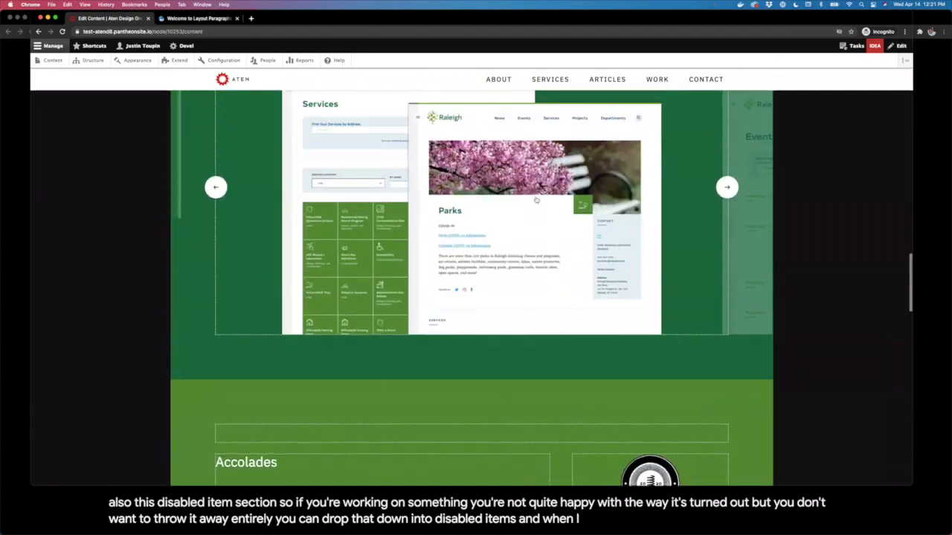
{"action": "scroll", "coordinate": [534, 198], "scroll_direction": "down", "scroll_amount": 6}
{"action": "scroll", "coordinate": [533, 198], "scroll_direction": "down", "scroll_amount": 4}
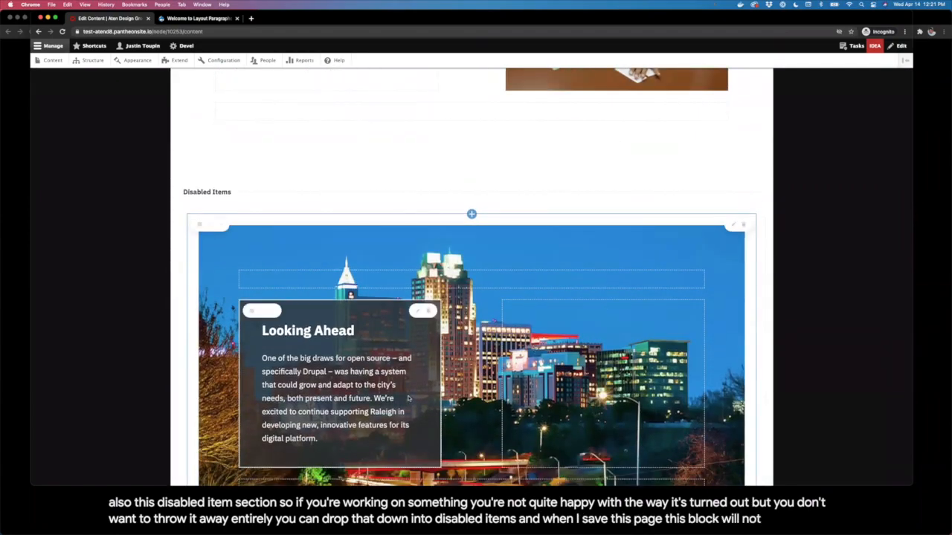
{"action": "scroll", "coordinate": [602, 307], "scroll_direction": "down", "scroll_amount": 12}
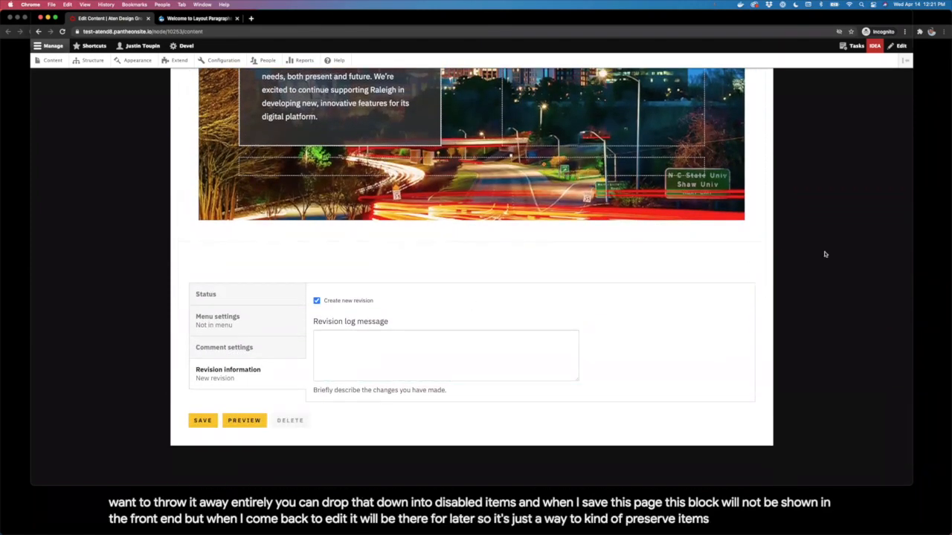
Step: Save the RaleighNC.gov case study and scroll through the updated page
{"action": "left_click", "coordinate": [198, 420]}
{"action": "scroll", "coordinate": [267, 236], "scroll_direction": "up", "scroll_amount": 15}
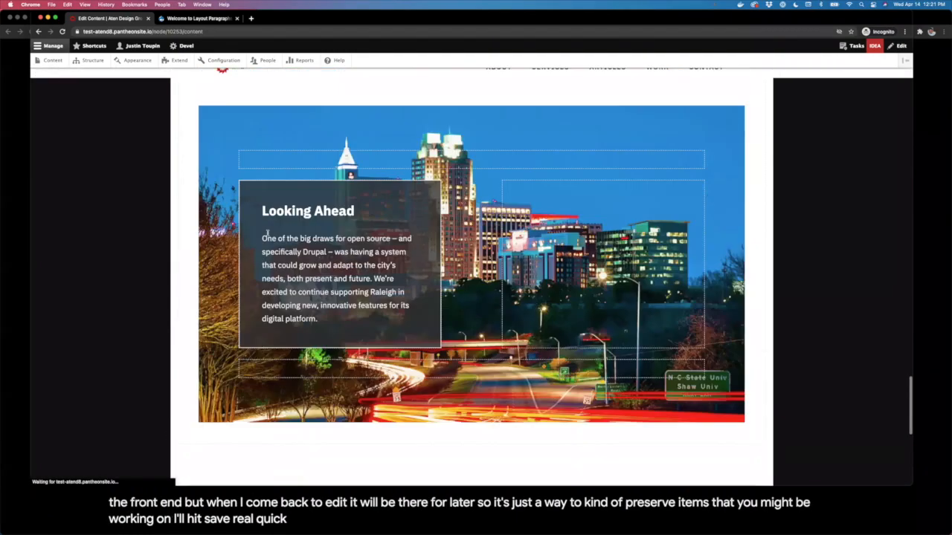
{"action": "scroll", "coordinate": [268, 235], "scroll_direction": "up", "scroll_amount": 10}
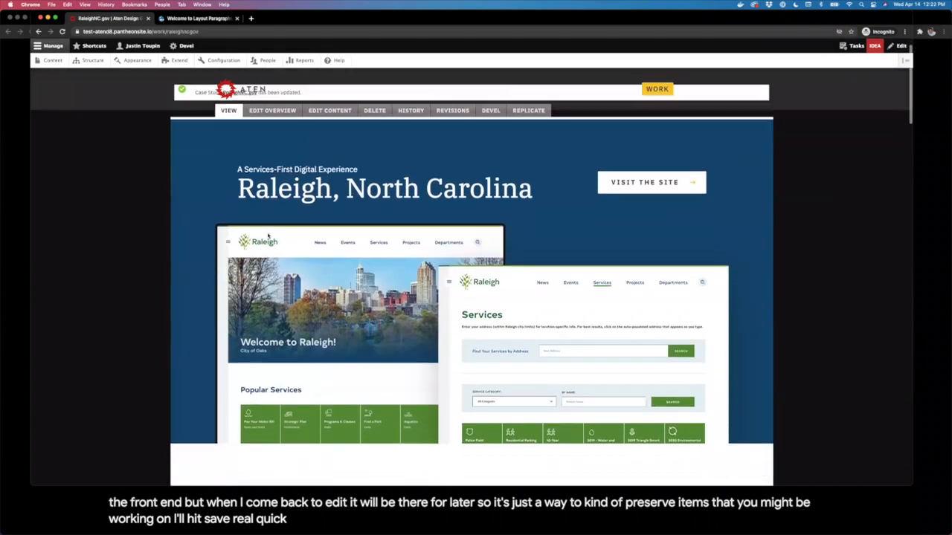
{"action": "scroll", "coordinate": [268, 235], "scroll_direction": "down", "scroll_amount": 3}
{"action": "scroll", "coordinate": [268, 235], "scroll_direction": "down", "scroll_amount": 8}
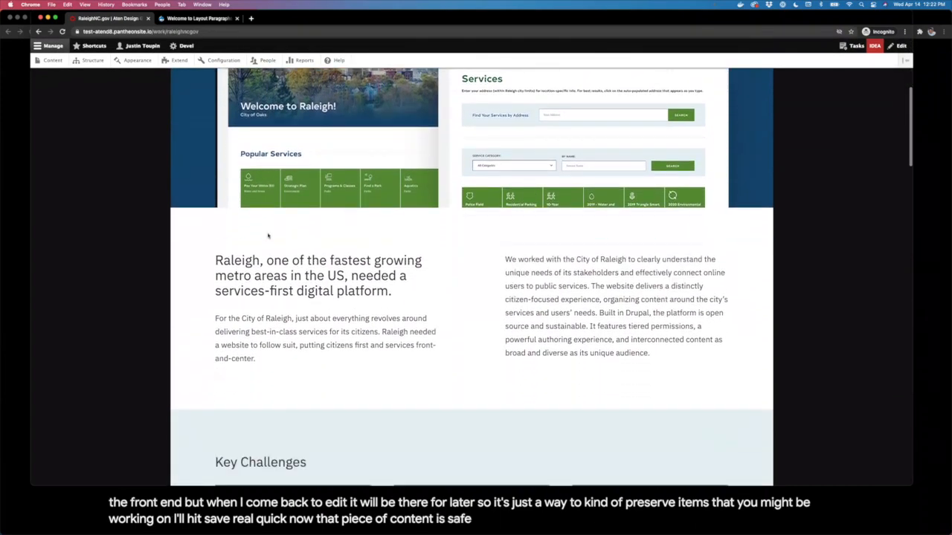
{"action": "scroll", "coordinate": [267, 236], "scroll_direction": "down", "scroll_amount": 9}
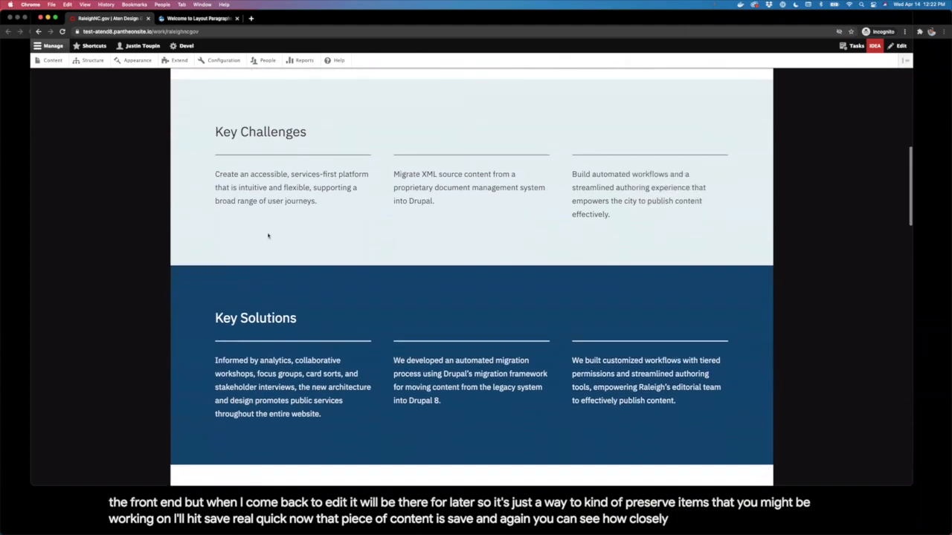
{"action": "scroll", "coordinate": [268, 236], "scroll_direction": "down", "scroll_amount": 10}
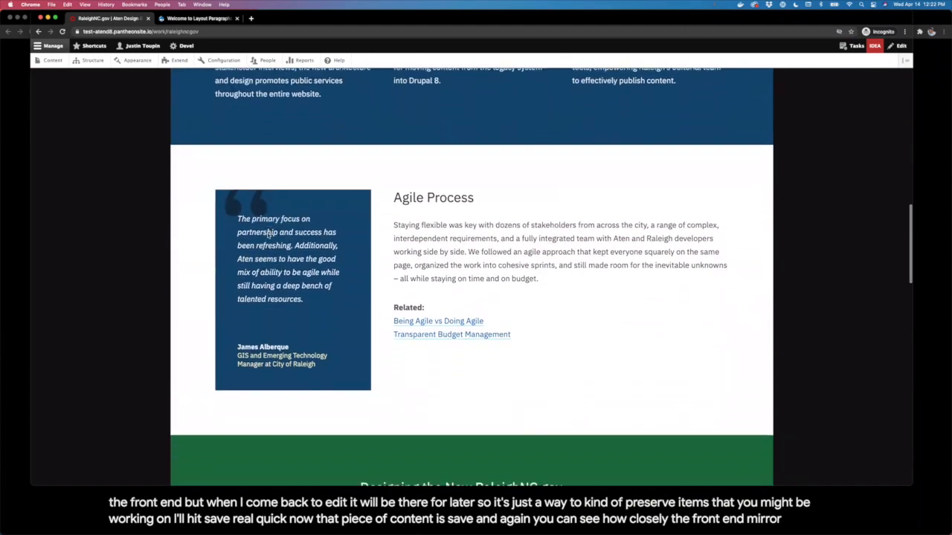
{"action": "scroll", "coordinate": [267, 236], "scroll_direction": "down", "scroll_amount": 7}
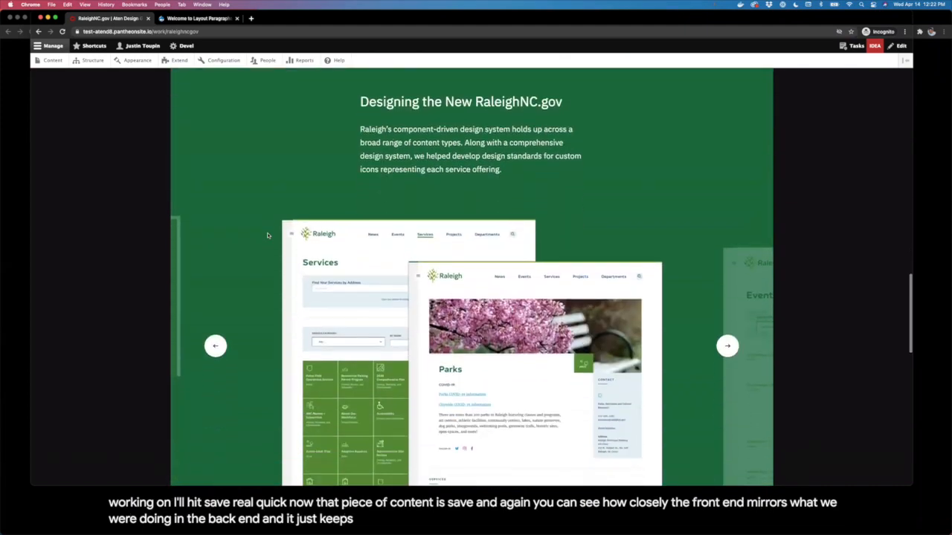
Step: Advance the screenshot carousel four slides, then go to the Extend modules page
{"action": "left_click", "coordinate": [728, 267]}
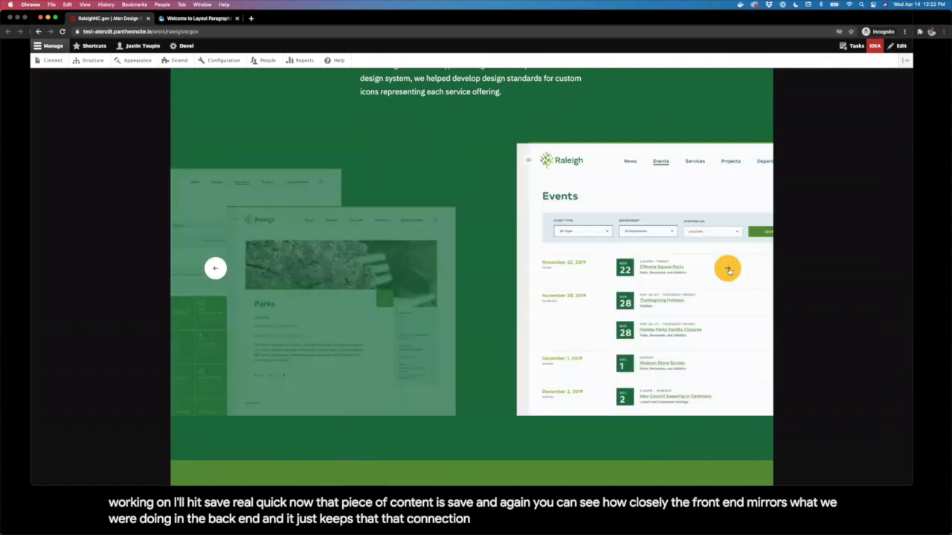
{"action": "left_click", "coordinate": [728, 269]}
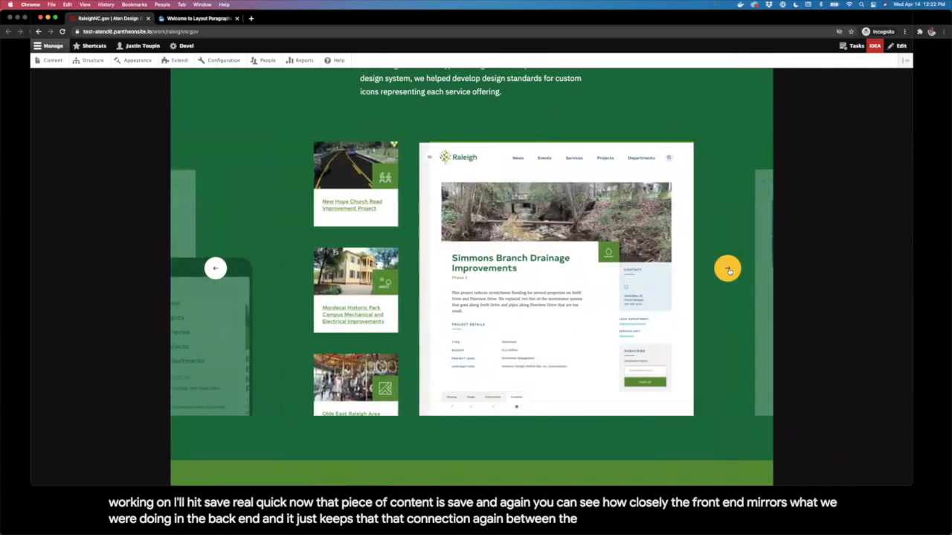
{"action": "left_click", "coordinate": [728, 269]}
{"action": "left_click", "coordinate": [728, 269]}
{"action": "scroll", "coordinate": [726, 272], "scroll_direction": "down", "scroll_amount": 9}
{"action": "scroll", "coordinate": [726, 275], "scroll_direction": "down", "scroll_amount": 5}
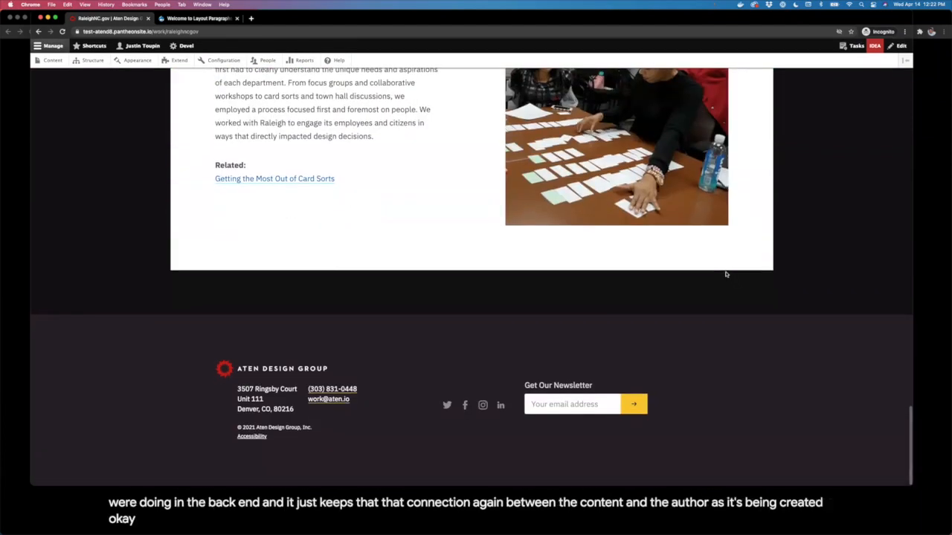
{"action": "scroll", "coordinate": [715, 269], "scroll_direction": "up", "scroll_amount": 10}
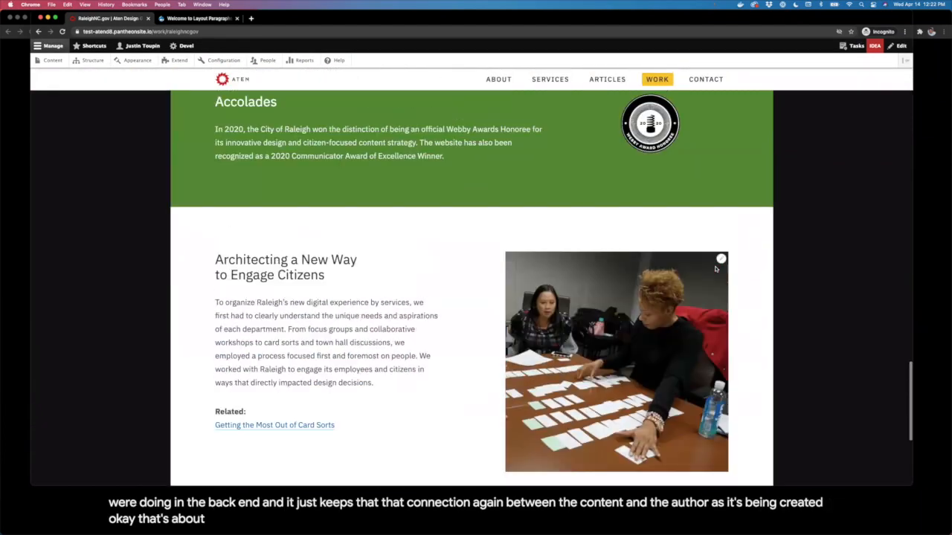
{"action": "scroll", "coordinate": [715, 269], "scroll_direction": "up", "scroll_amount": 10}
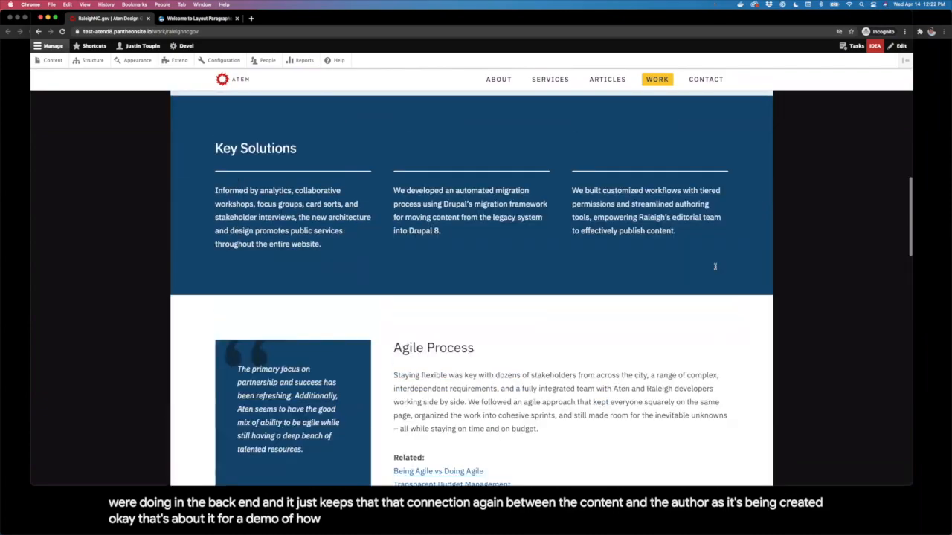
{"action": "scroll", "coordinate": [716, 270], "scroll_direction": "up", "scroll_amount": 8}
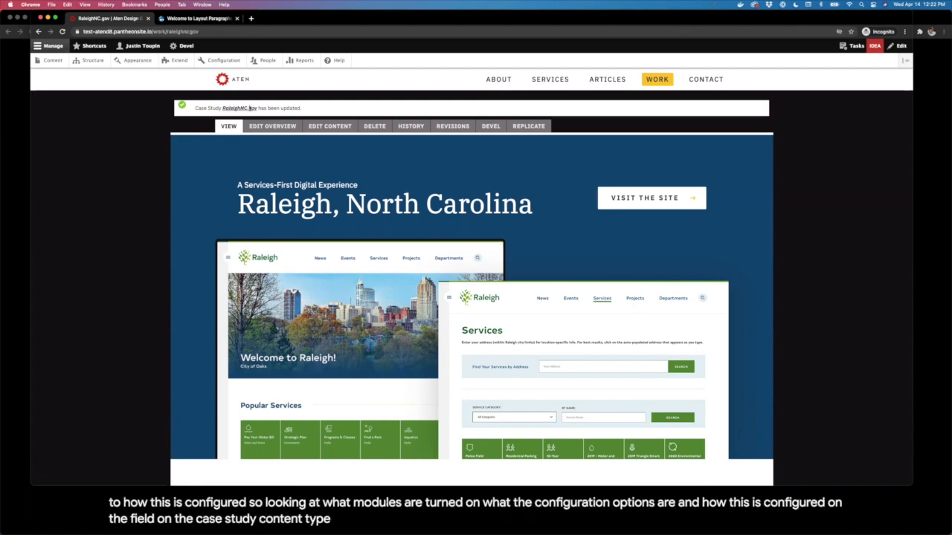
{"action": "left_click", "coordinate": [181, 64]}
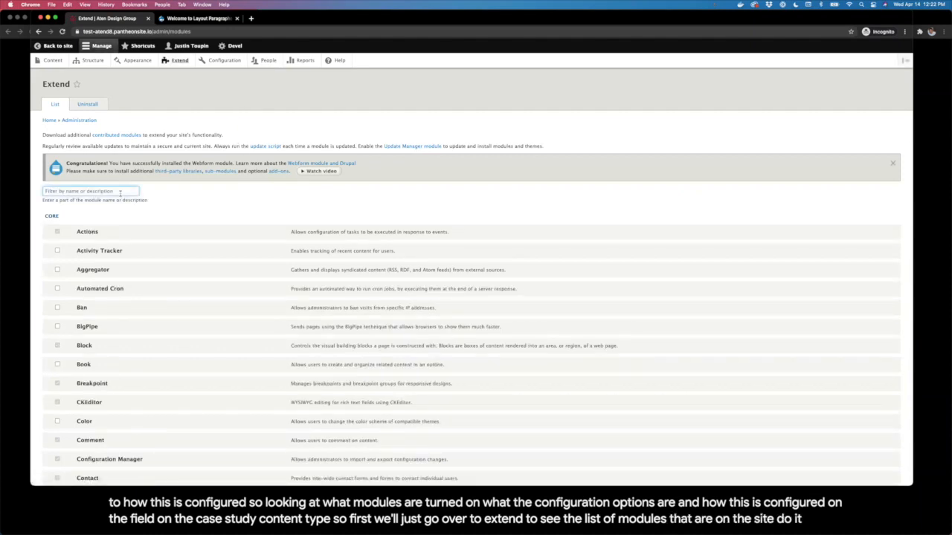
Step: Filter modules by 'layout par', expand Layout Paragraphs and open its configuration settings
{"action": "type", "text": "layout pa"}
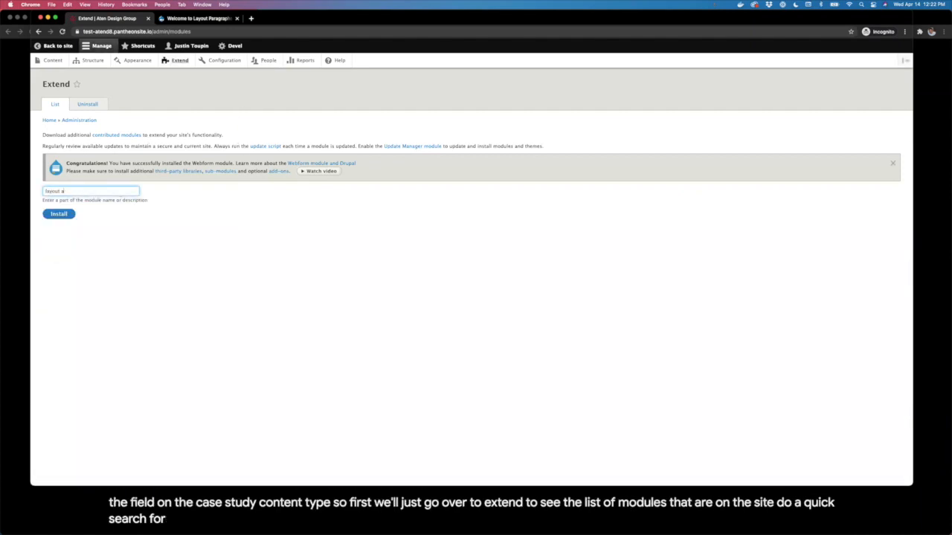
{"action": "type", "text": "r"}
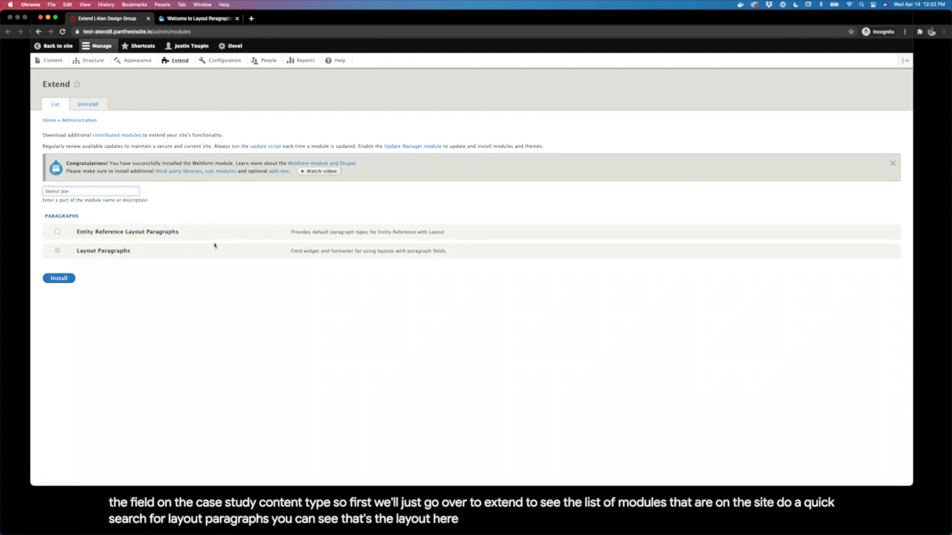
{"action": "left_click", "coordinate": [294, 250]}
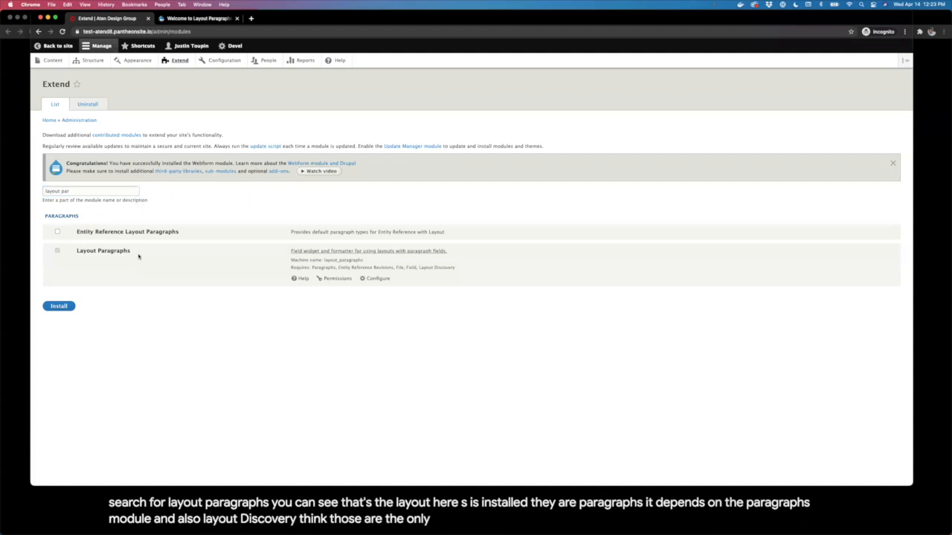
{"action": "left_click", "coordinate": [385, 279]}
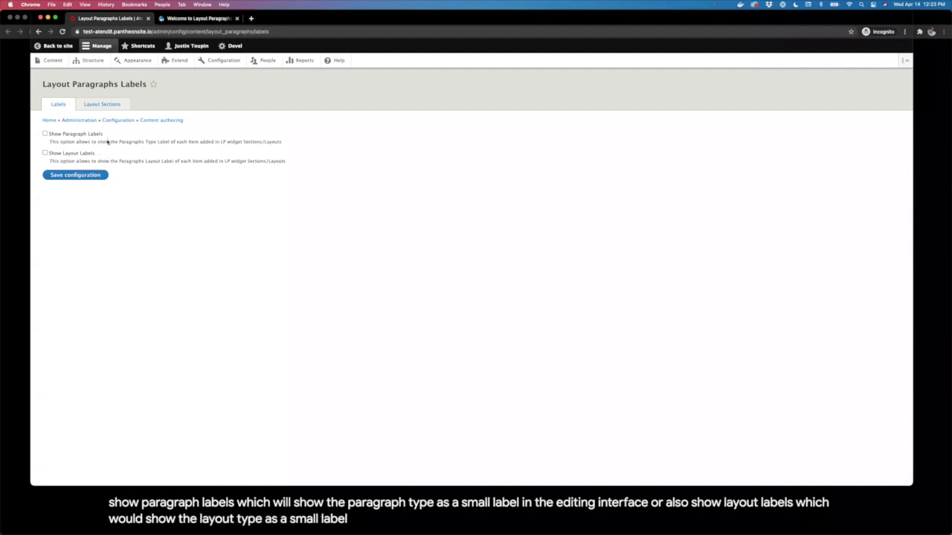
Step: Switch to Layout Sections settings and review the layouts available for Section paragraphs
{"action": "left_click", "coordinate": [95, 106]}
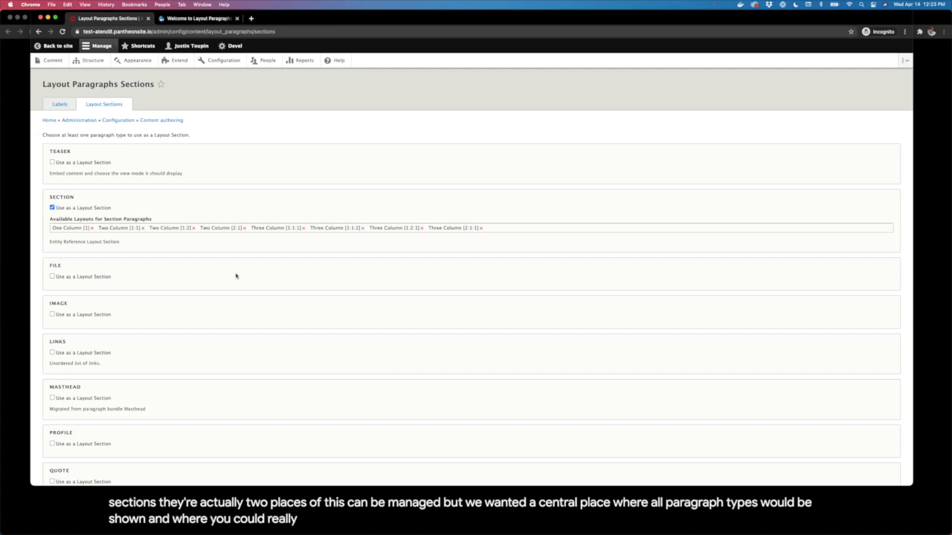
{"action": "left_click", "coordinate": [513, 224]}
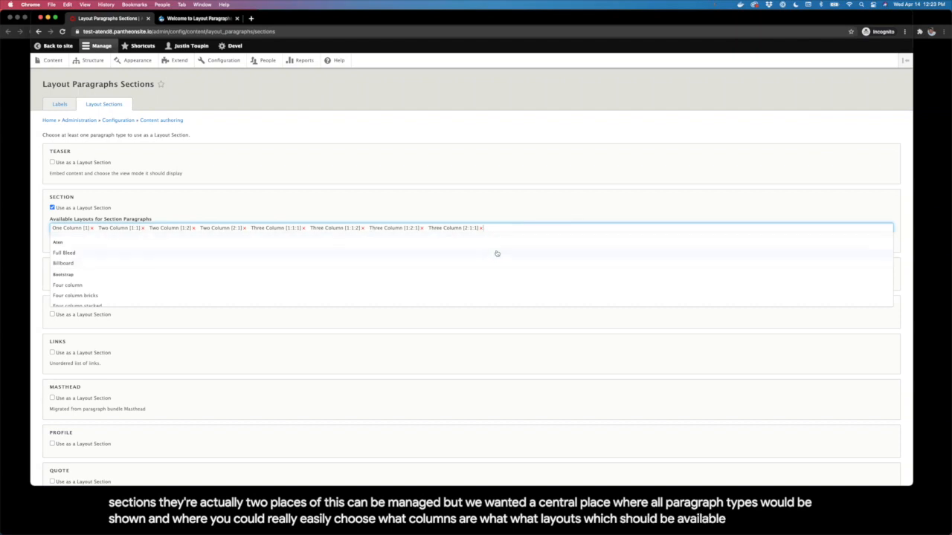
{"action": "left_click", "coordinate": [432, 199]}
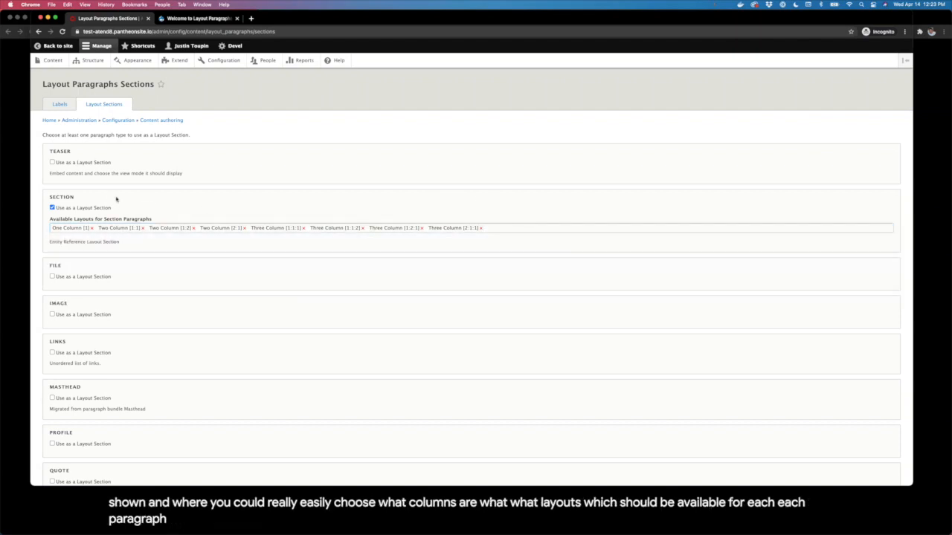
{"action": "scroll", "coordinate": [112, 206], "scroll_direction": "down", "scroll_amount": 1}
{"action": "scroll", "coordinate": [84, 201], "scroll_direction": "down", "scroll_amount": 2}
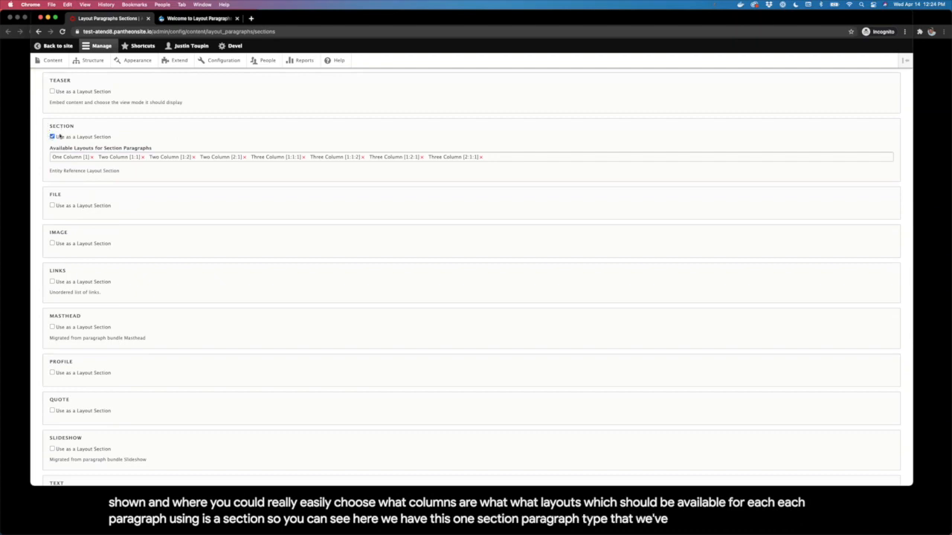
Step: Review the Section paragraph's layout suggestions, then go to the Structure page
{"action": "left_click", "coordinate": [558, 158]}
{"action": "scroll", "coordinate": [213, 209], "scroll_direction": "down", "scroll_amount": 3}
{"action": "scroll", "coordinate": [211, 210], "scroll_direction": "down", "scroll_amount": 2}
{"action": "left_click", "coordinate": [281, 141]}
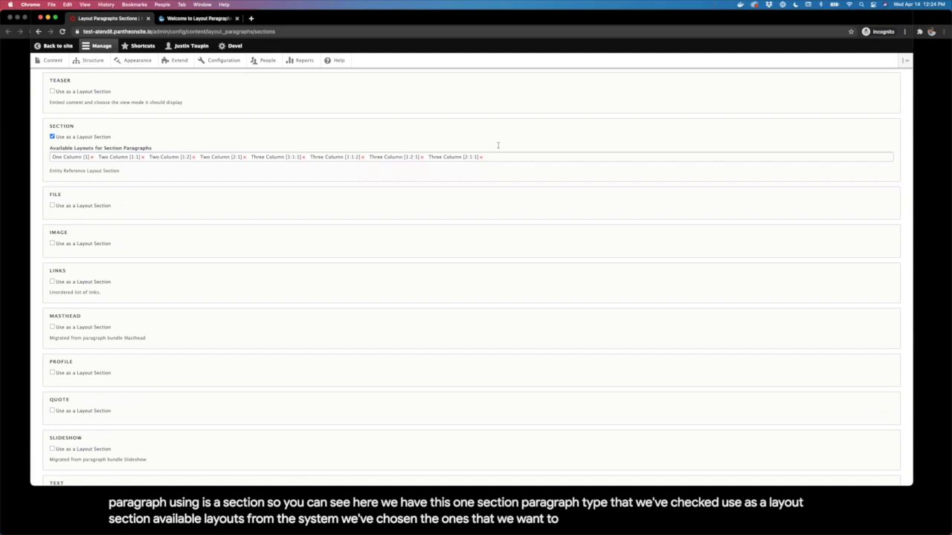
{"action": "scroll", "coordinate": [232, 161], "scroll_direction": "up", "scroll_amount": 3}
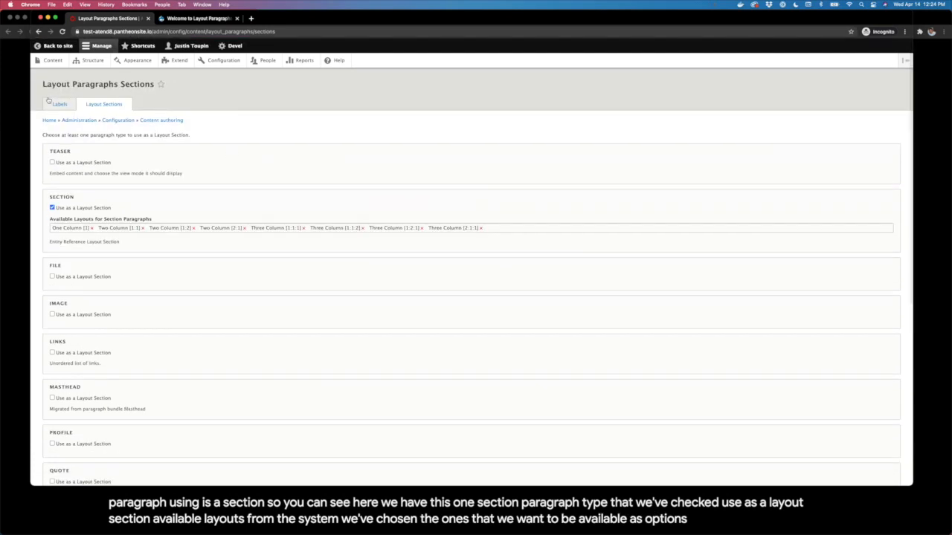
{"action": "left_click", "coordinate": [93, 60]}
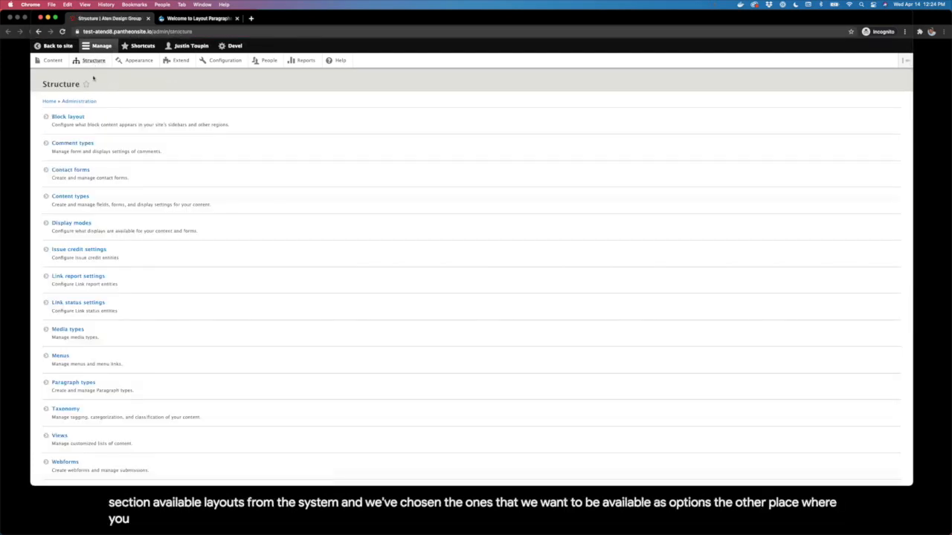
Step: Open Paragraph types and edit the Section paragraph type
{"action": "left_click", "coordinate": [68, 385]}
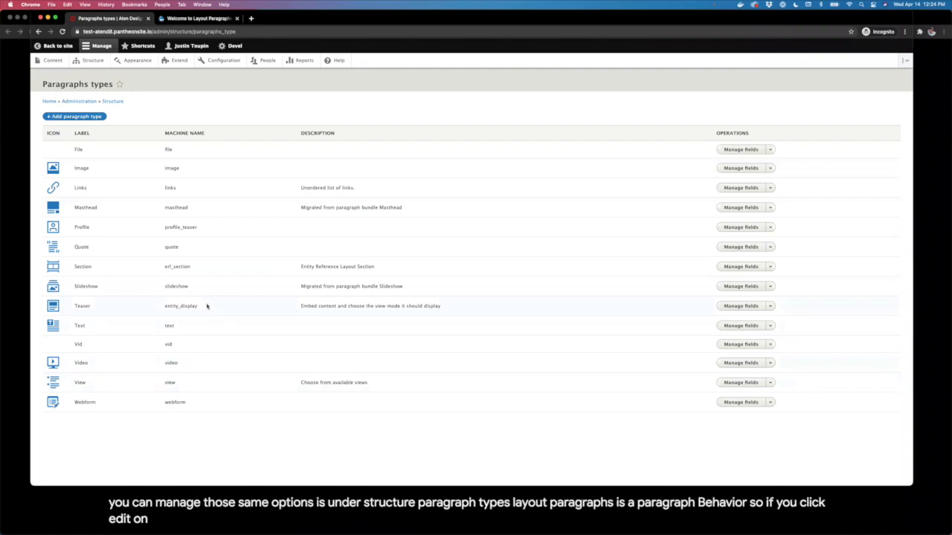
{"action": "left_click", "coordinate": [770, 268]}
{"action": "left_click", "coordinate": [741, 298]}
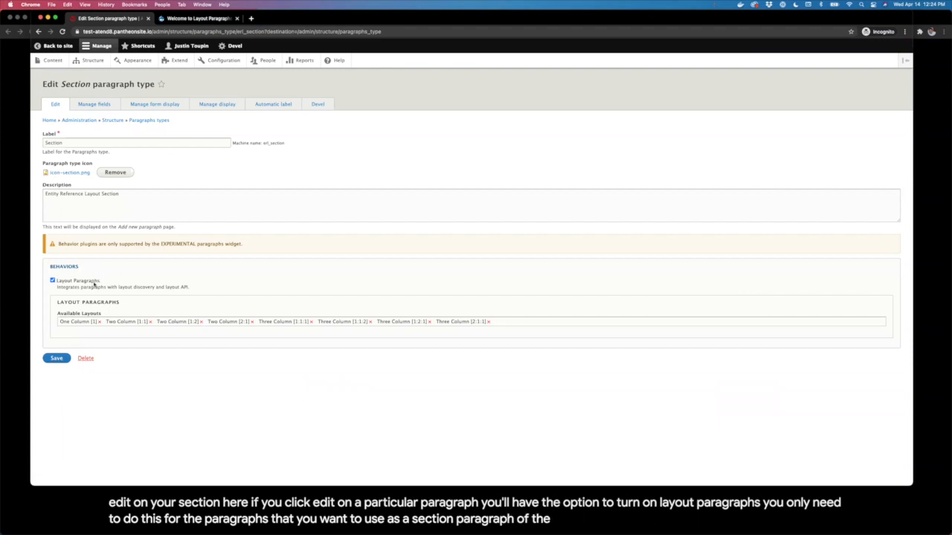
Step: Toggle Section's Layout Paragraphs behavior off and back on, and browse its Available Layouts list
{"action": "left_click", "coordinate": [77, 282]}
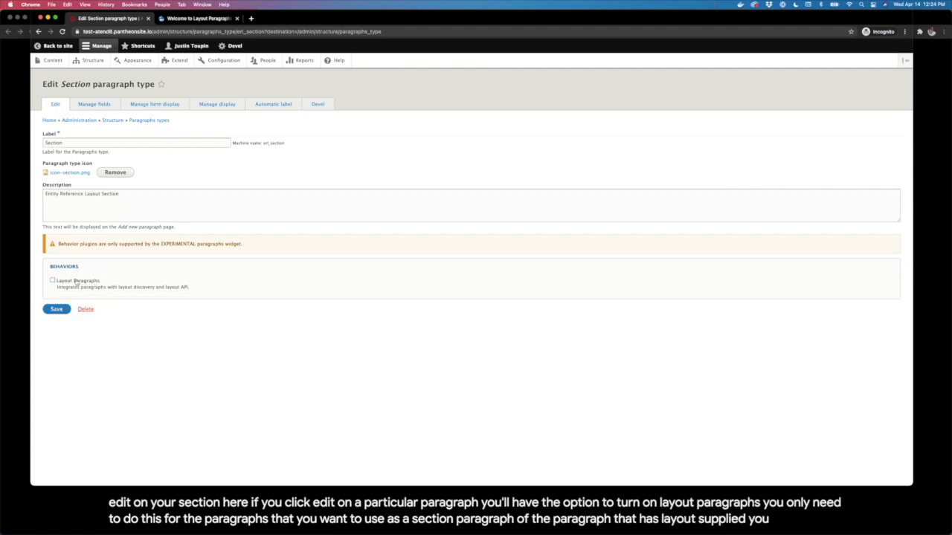
{"action": "left_click", "coordinate": [77, 281]}
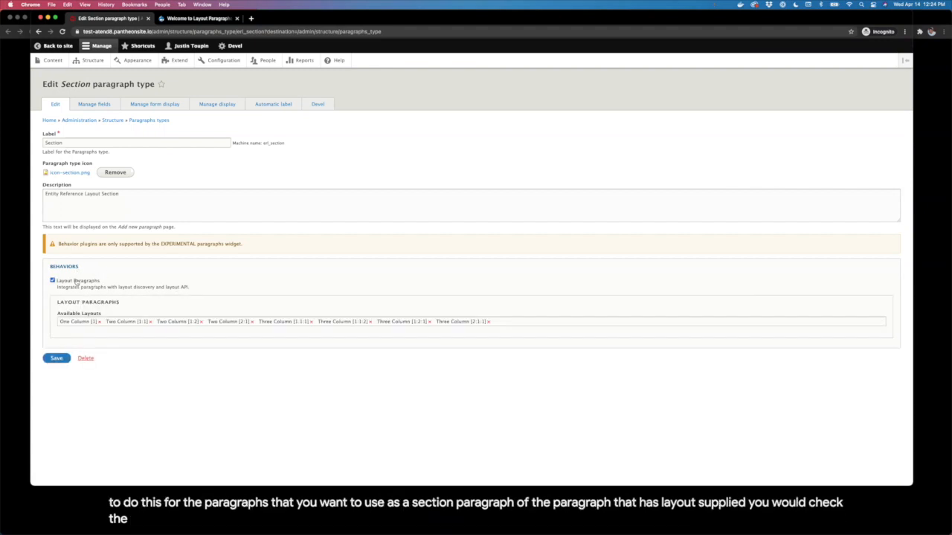
{"action": "left_click", "coordinate": [503, 321]}
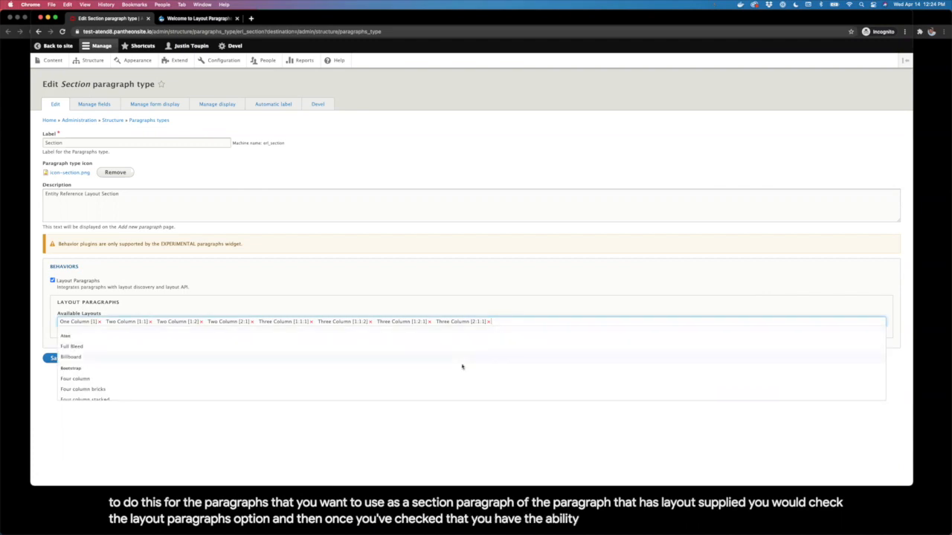
{"action": "scroll", "coordinate": [462, 367], "scroll_direction": "down", "scroll_amount": 5}
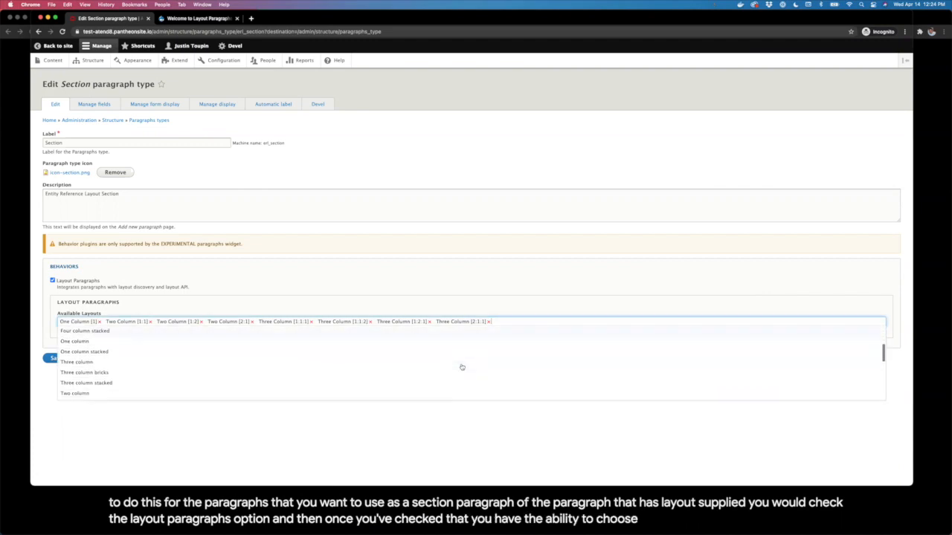
{"action": "left_click", "coordinate": [539, 303]}
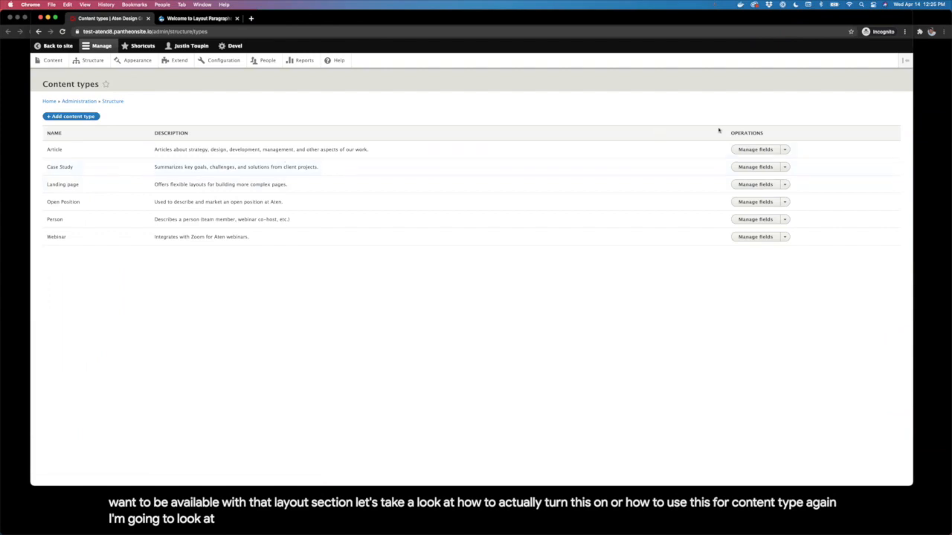
Step: Review the Case Study Content field's allowed paragraph types, then return to the Case Study fields list
{"action": "left_click", "coordinate": [756, 166]}
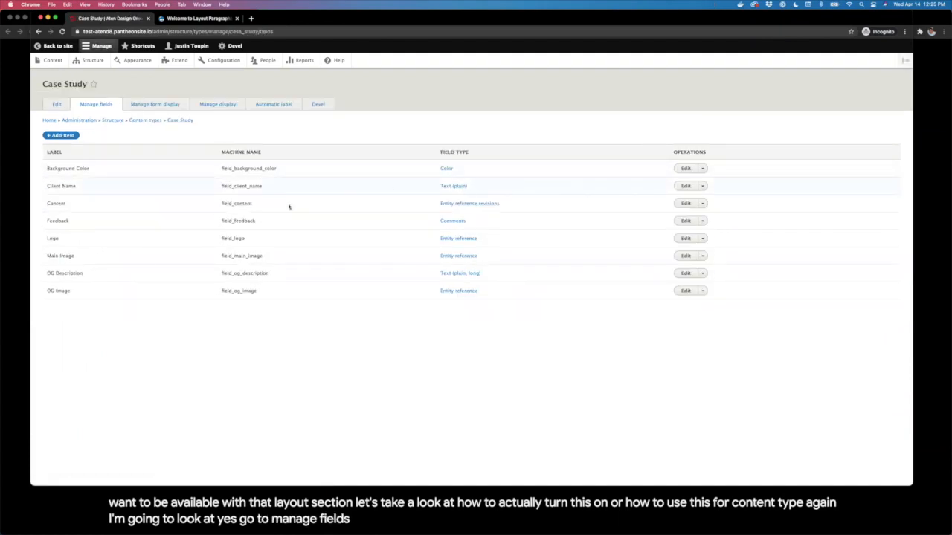
{"action": "left_click", "coordinate": [683, 203]}
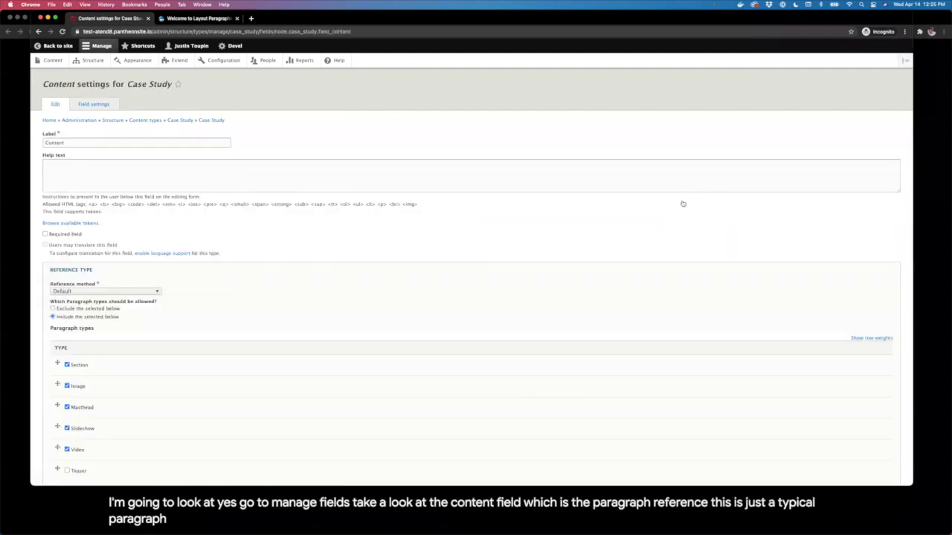
{"action": "scroll", "coordinate": [682, 203], "scroll_direction": "down", "scroll_amount": 4}
{"action": "scroll", "coordinate": [683, 203], "scroll_direction": "down", "scroll_amount": 3}
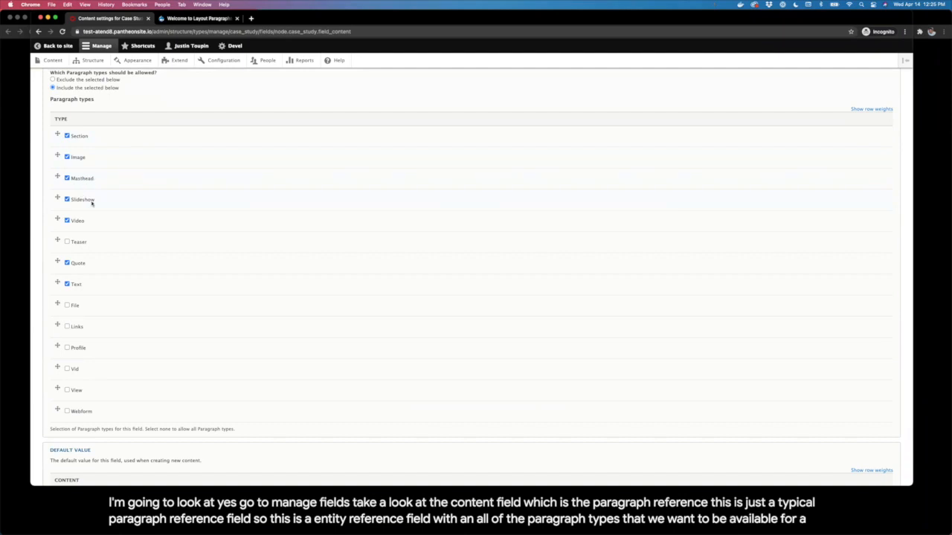
{"action": "scroll", "coordinate": [97, 290], "scroll_direction": "down", "scroll_amount": 3}
{"action": "scroll", "coordinate": [98, 291], "scroll_direction": "up", "scroll_amount": 6}
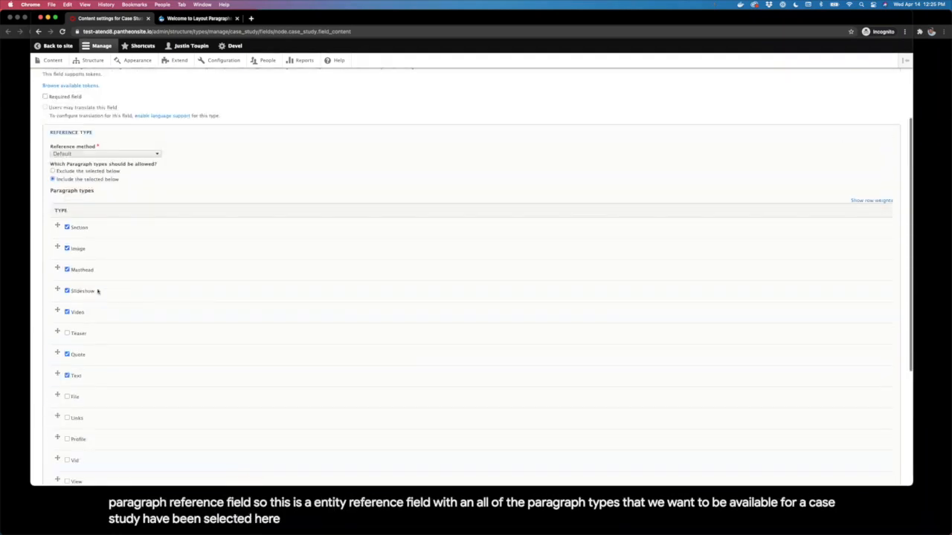
{"action": "scroll", "coordinate": [98, 292], "scroll_direction": "up", "scroll_amount": 2}
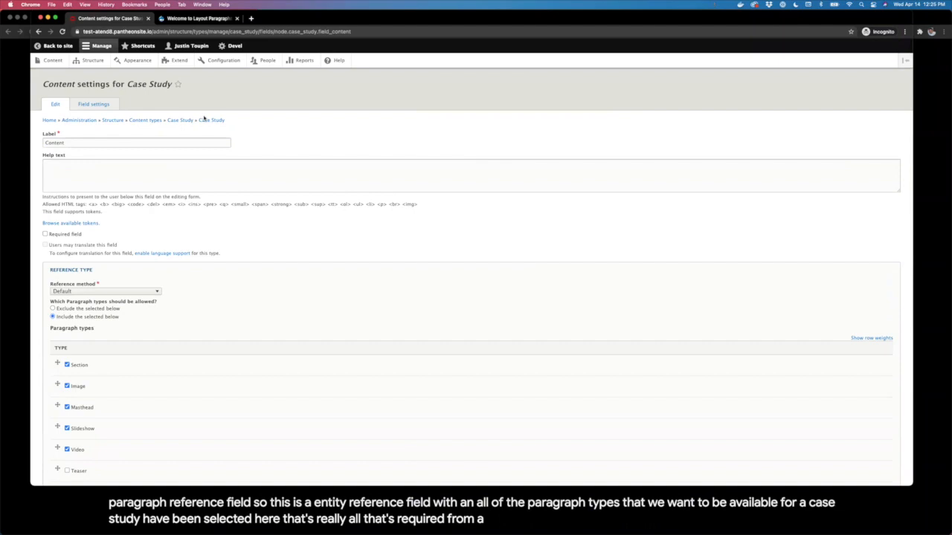
{"action": "left_click", "coordinate": [211, 120]}
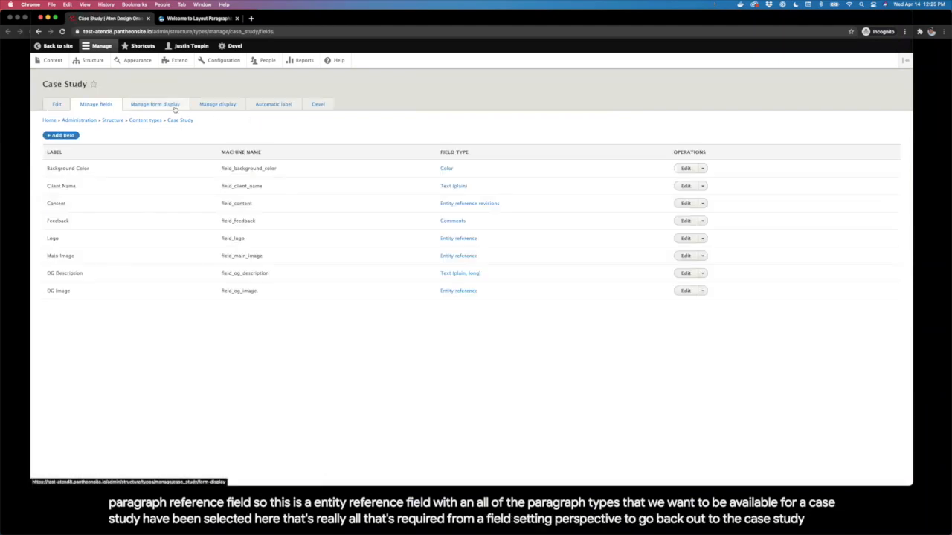
Step: In the Case Study Edit Content form mode, set the Content field's widget to Layout Paragraphs
{"action": "left_click", "coordinate": [174, 107]}
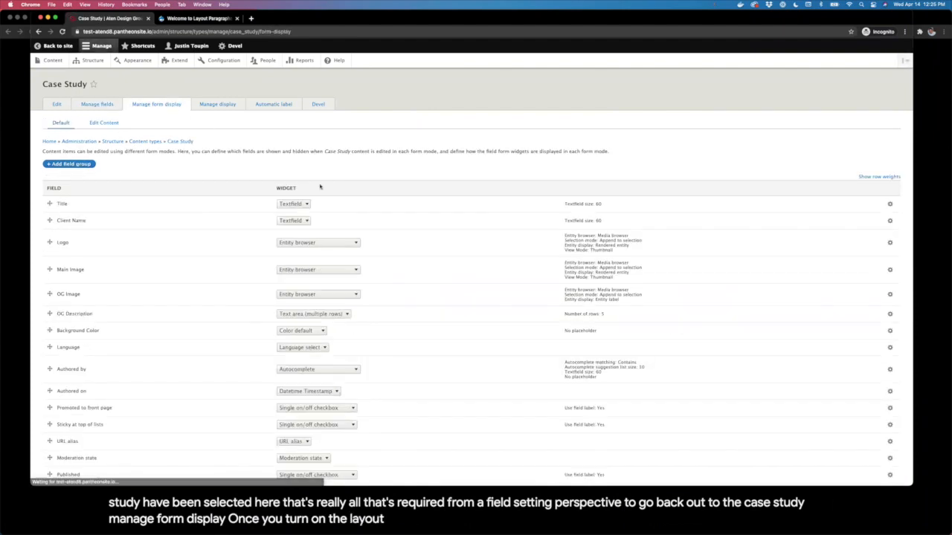
{"action": "left_click", "coordinate": [112, 124]}
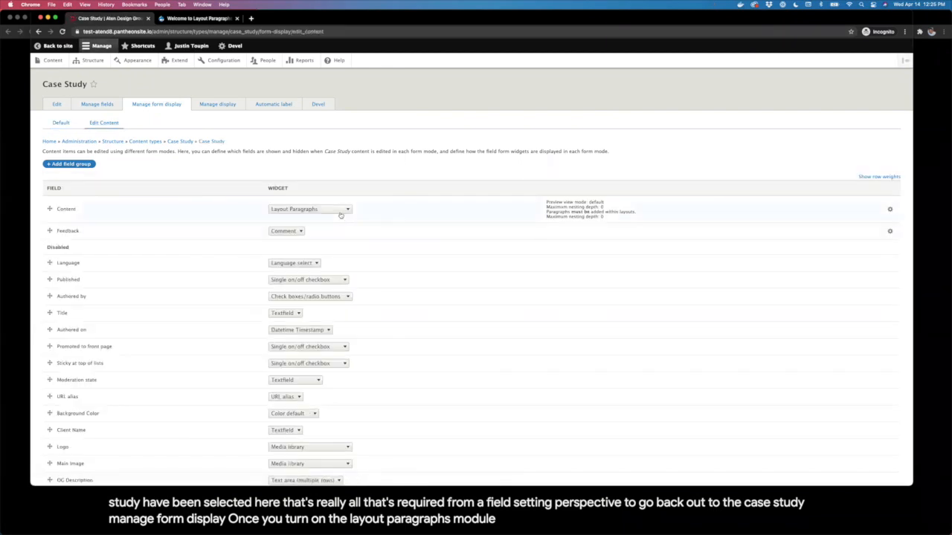
{"action": "left_click", "coordinate": [340, 213]}
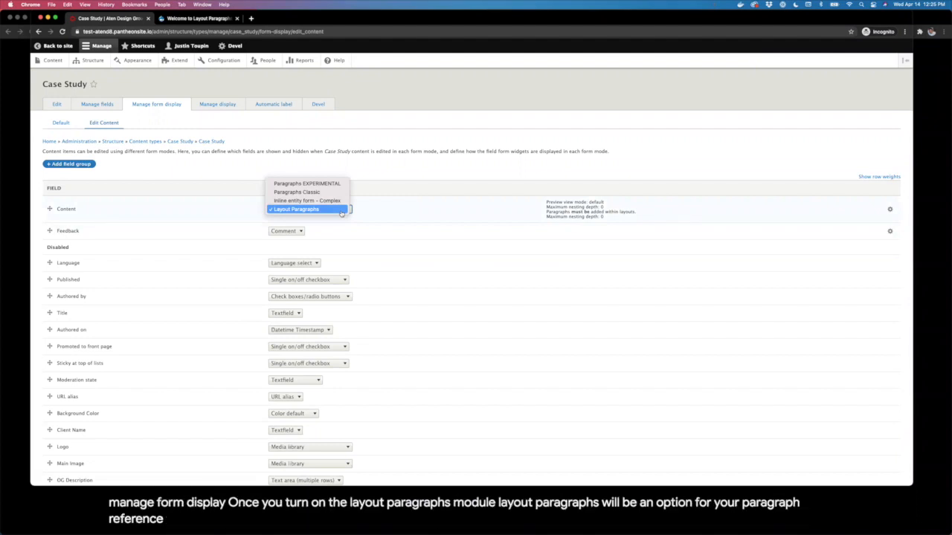
{"action": "left_click", "coordinate": [342, 211]}
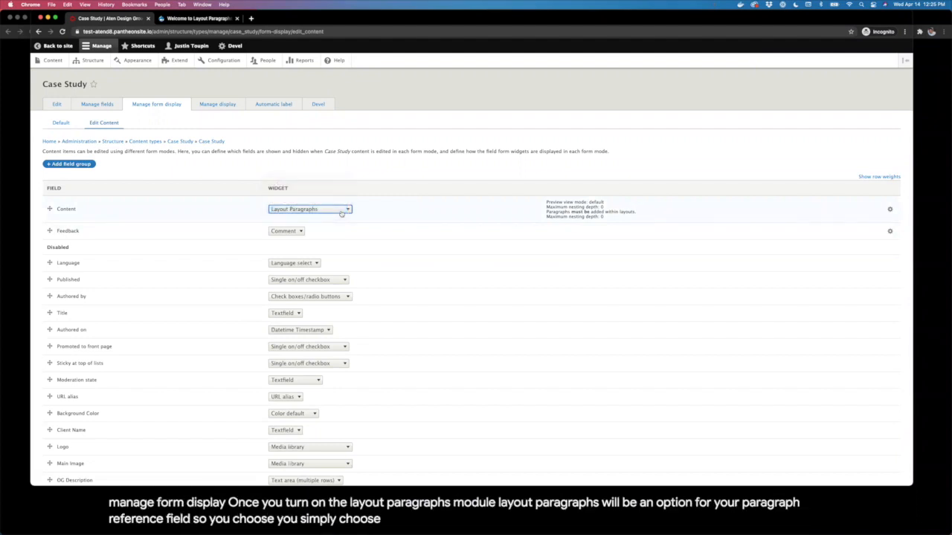
{"action": "left_click", "coordinate": [355, 211]}
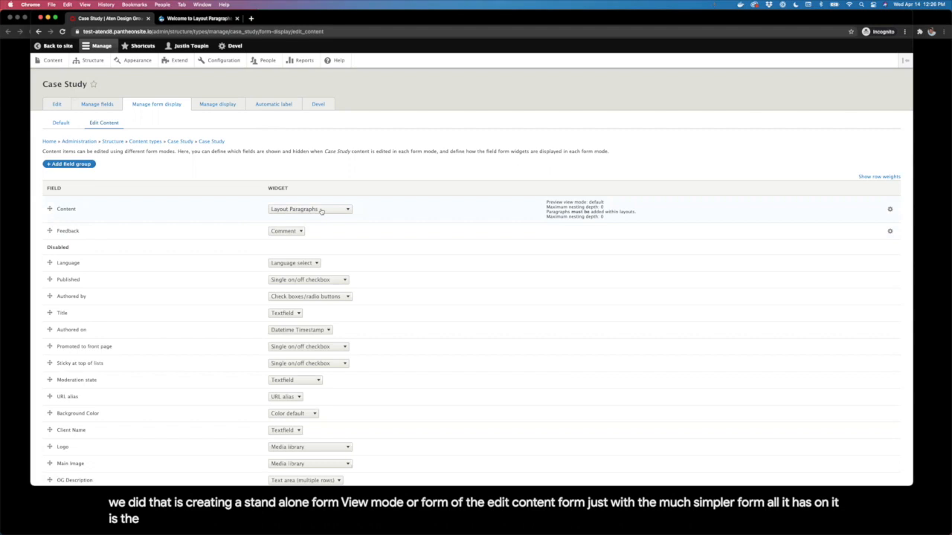
Step: Open the Content field's Layout Paragraphs settings, keeping preview view mode Default and maximum nesting depth 0
{"action": "left_click", "coordinate": [891, 210]}
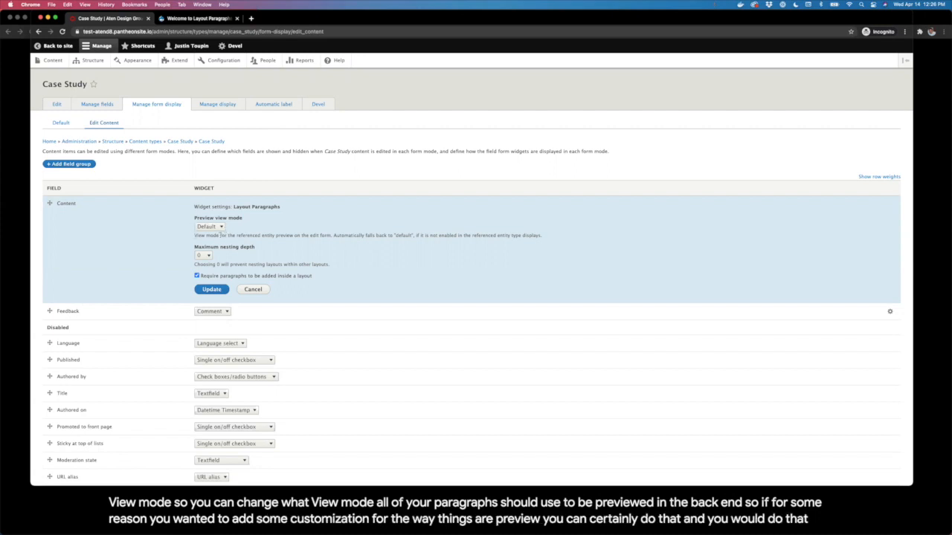
{"action": "left_click", "coordinate": [214, 227]}
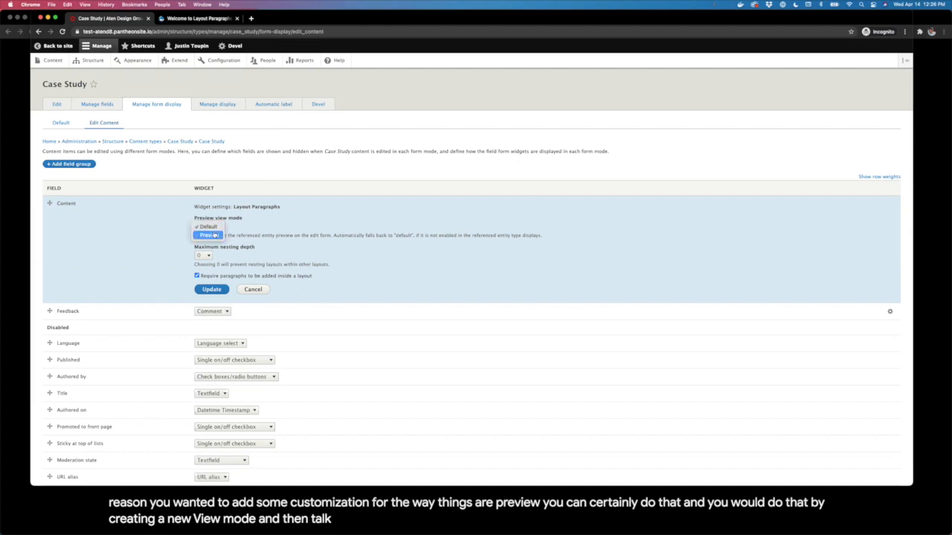
{"action": "left_click", "coordinate": [212, 226]}
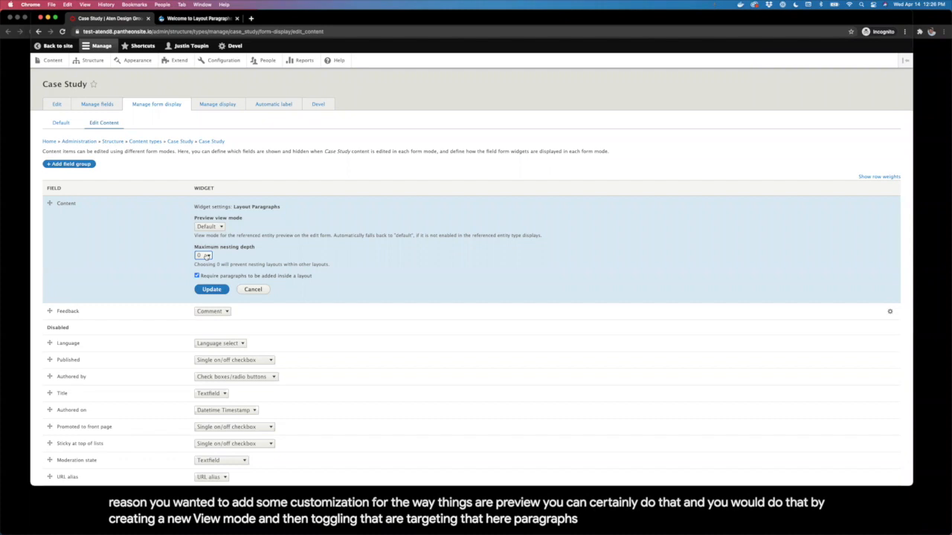
{"action": "left_click", "coordinate": [204, 255]}
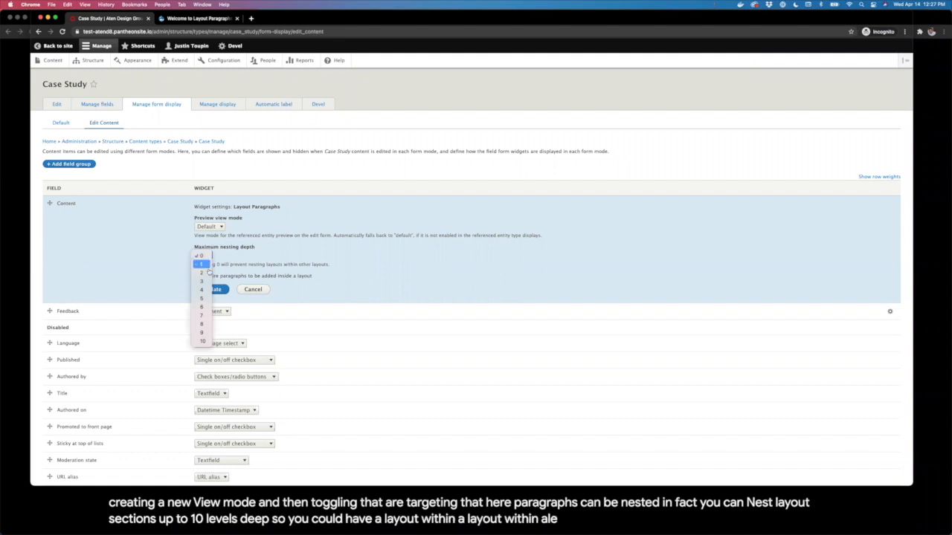
{"action": "left_click", "coordinate": [200, 255]}
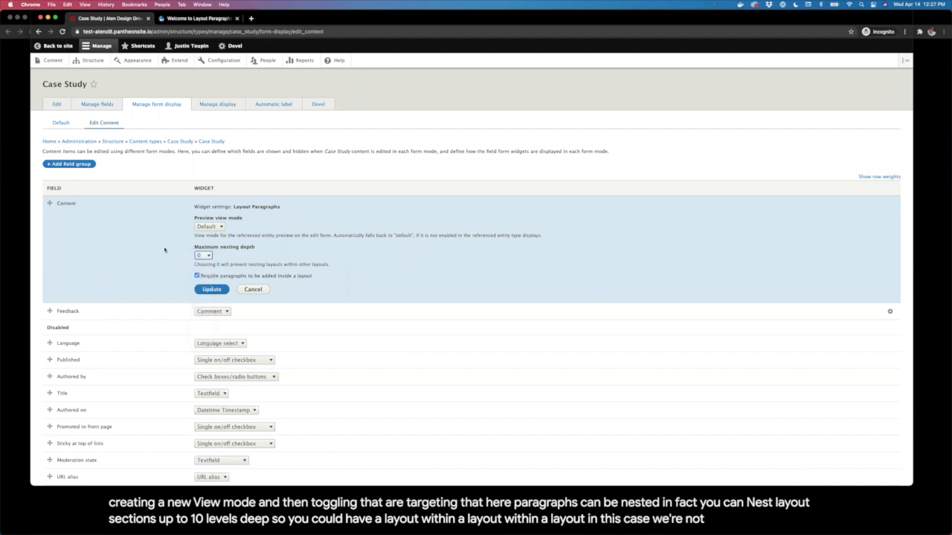
{"action": "scroll", "coordinate": [301, 247], "scroll_direction": "down", "scroll_amount": 2}
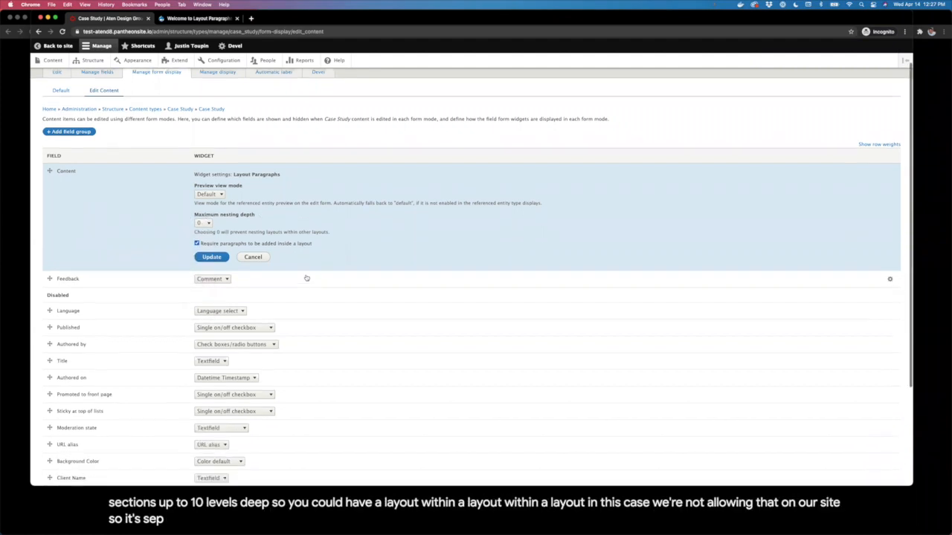
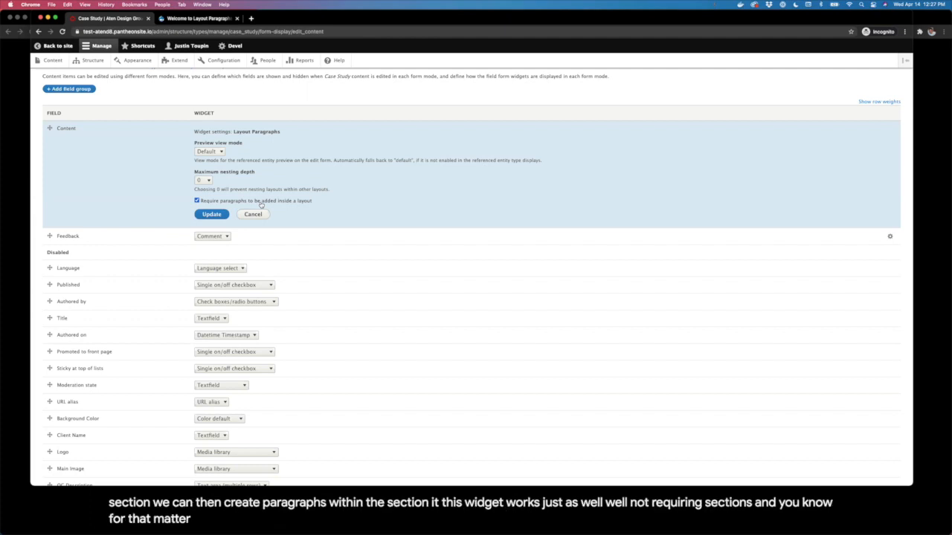
Step: Turn off 'Require paragraphs to be added inside a layout' and go to Case Study's Manage display
{"action": "left_click", "coordinate": [260, 203]}
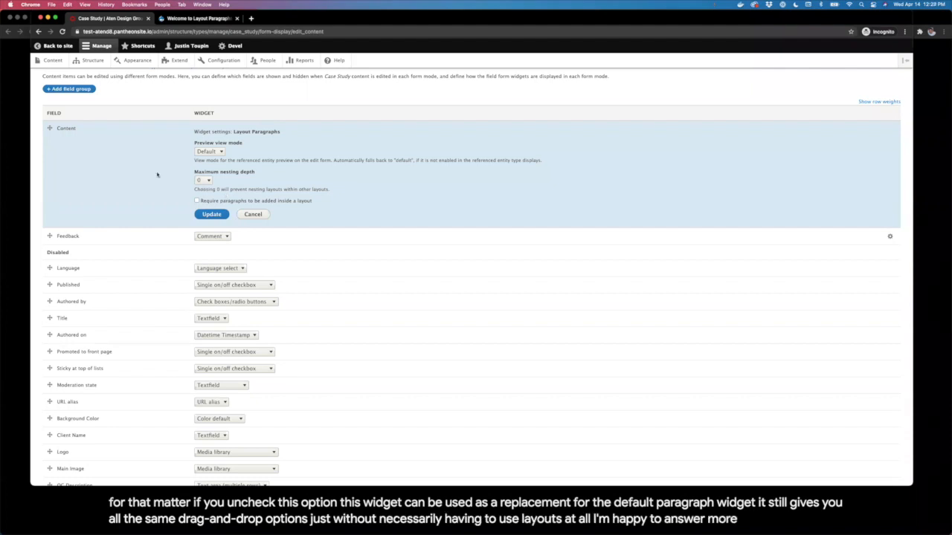
{"action": "scroll", "coordinate": [152, 172], "scroll_direction": "up", "scroll_amount": 2}
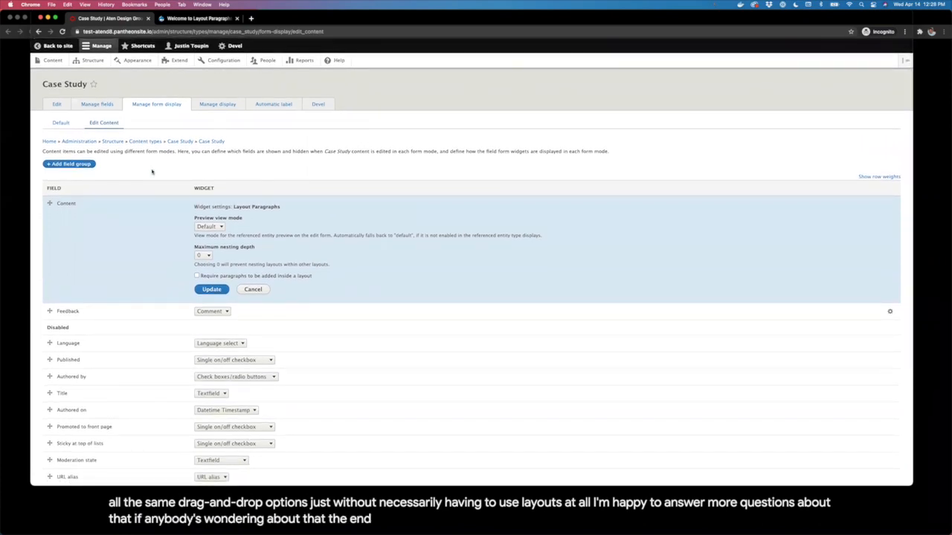
{"action": "scroll", "coordinate": [421, 327], "scroll_direction": "down", "scroll_amount": 2}
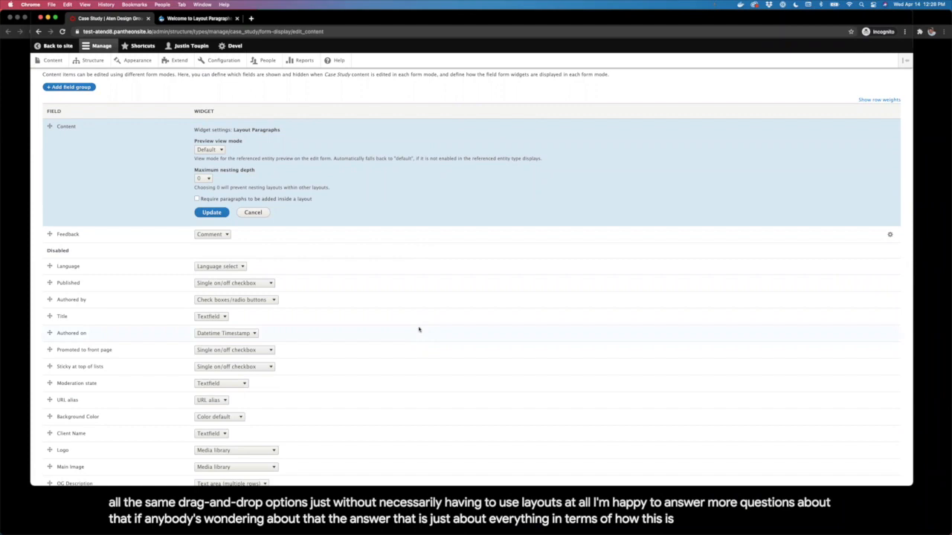
{"action": "scroll", "coordinate": [414, 330], "scroll_direction": "up", "scroll_amount": 3}
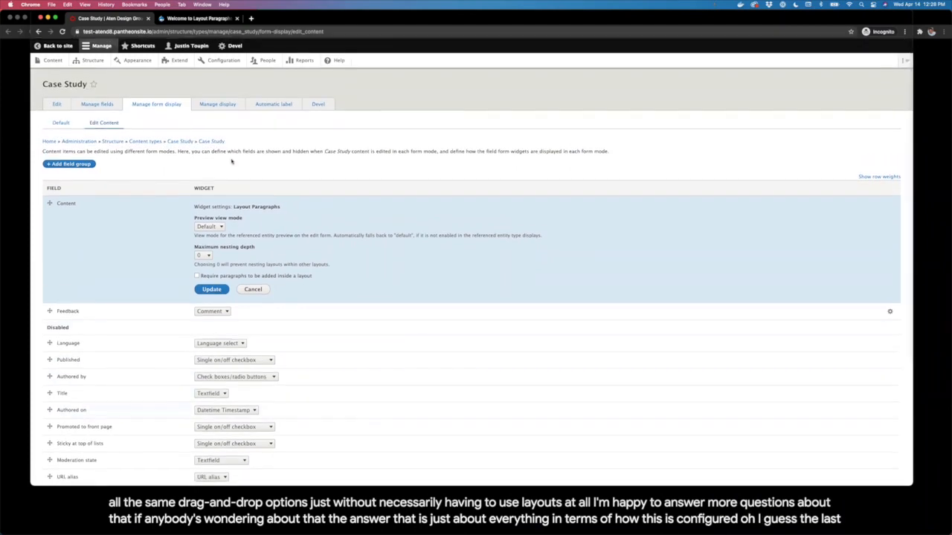
{"action": "left_click", "coordinate": [218, 104]}
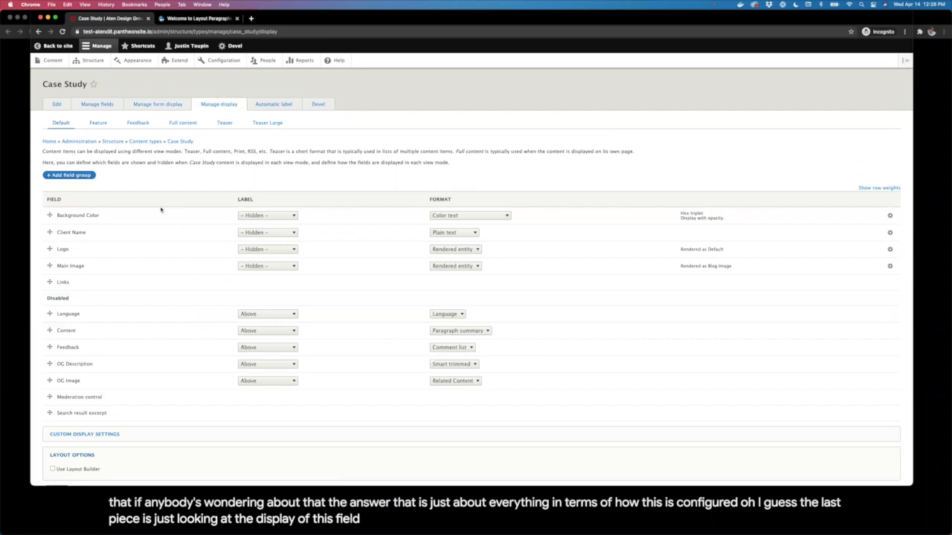
Step: In the Full content view mode, keep the Content field formatted as Layout Paragraphs
{"action": "left_click", "coordinate": [182, 124]}
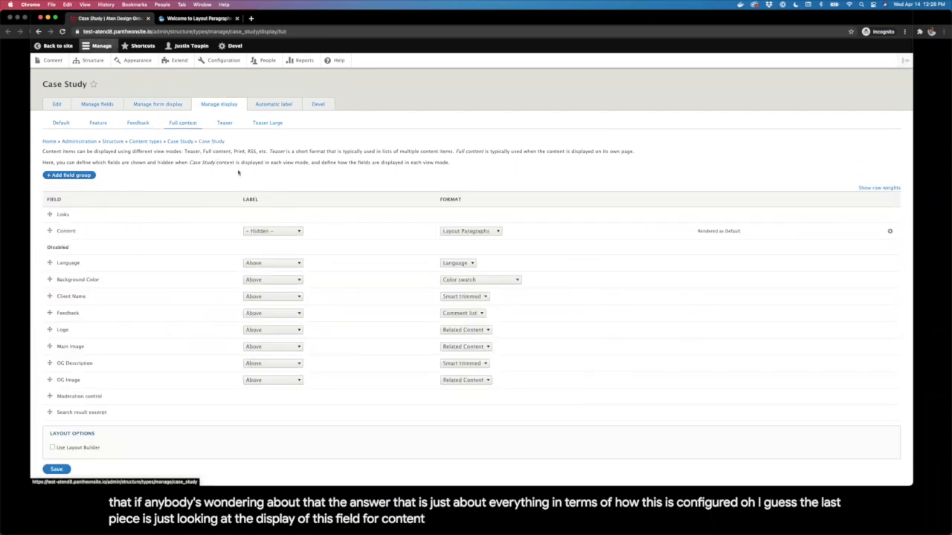
{"action": "left_click", "coordinate": [499, 232]}
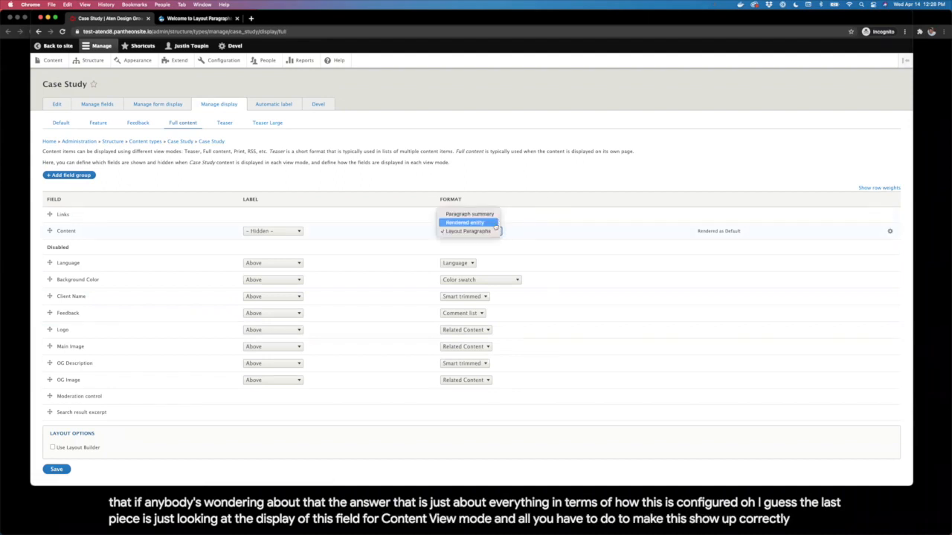
{"action": "left_click", "coordinate": [492, 232]}
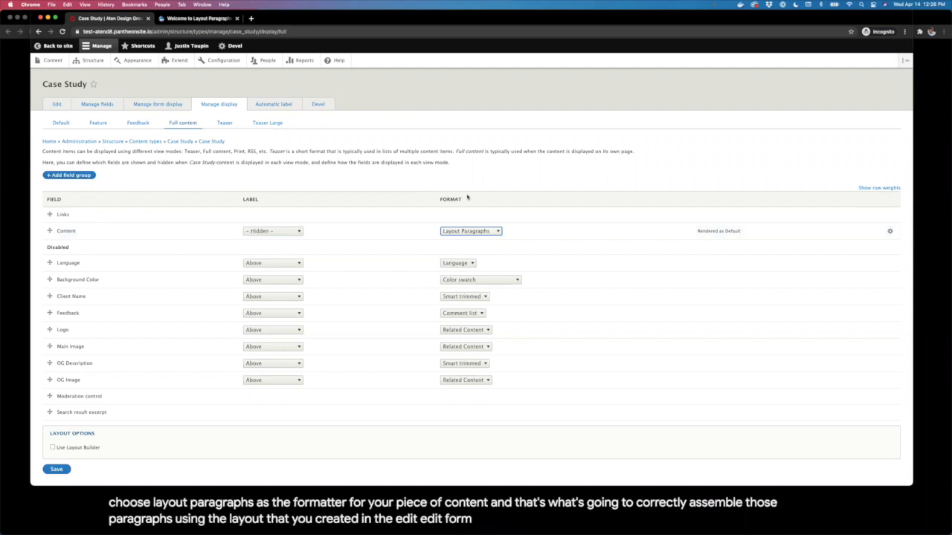
{"action": "left_click", "coordinate": [435, 199]}
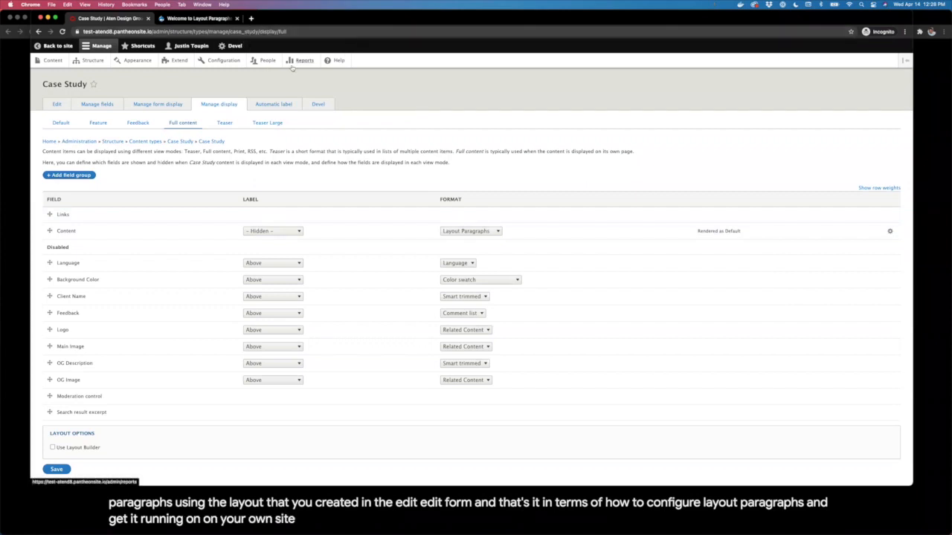
Step: On the Layout Paragraphs Demo site, start a new Basic page and list its Content paragraph types
{"action": "left_click", "coordinate": [201, 18]}
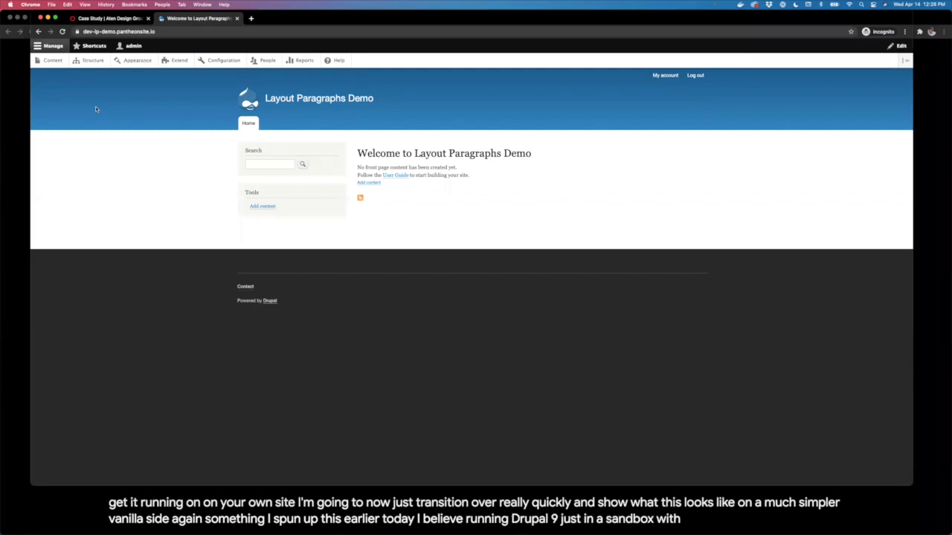
{"action": "left_click", "coordinate": [41, 65]}
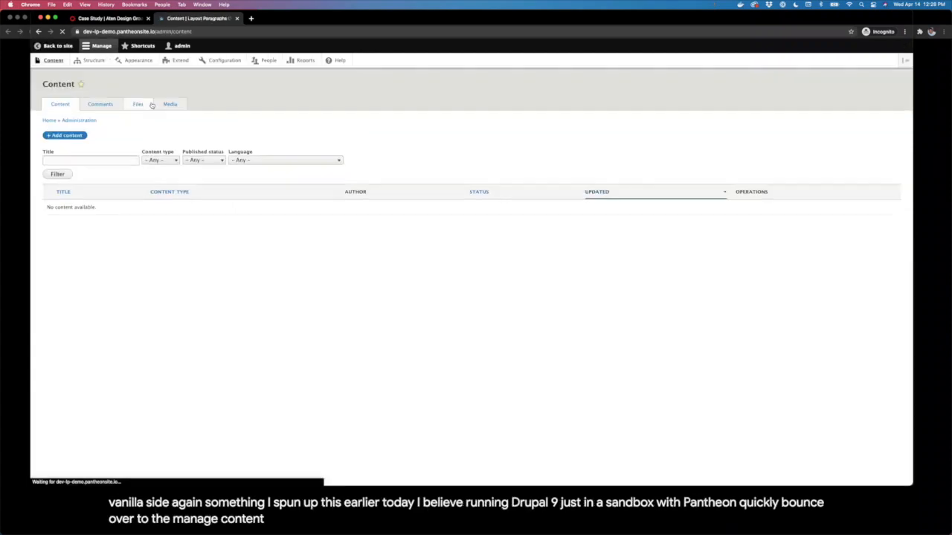
{"action": "left_click", "coordinate": [77, 135]}
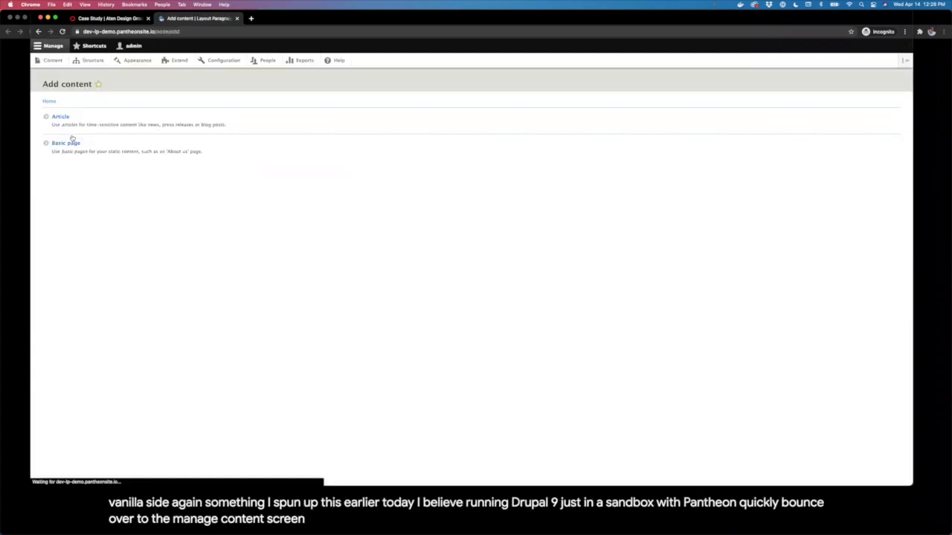
{"action": "left_click", "coordinate": [73, 143]}
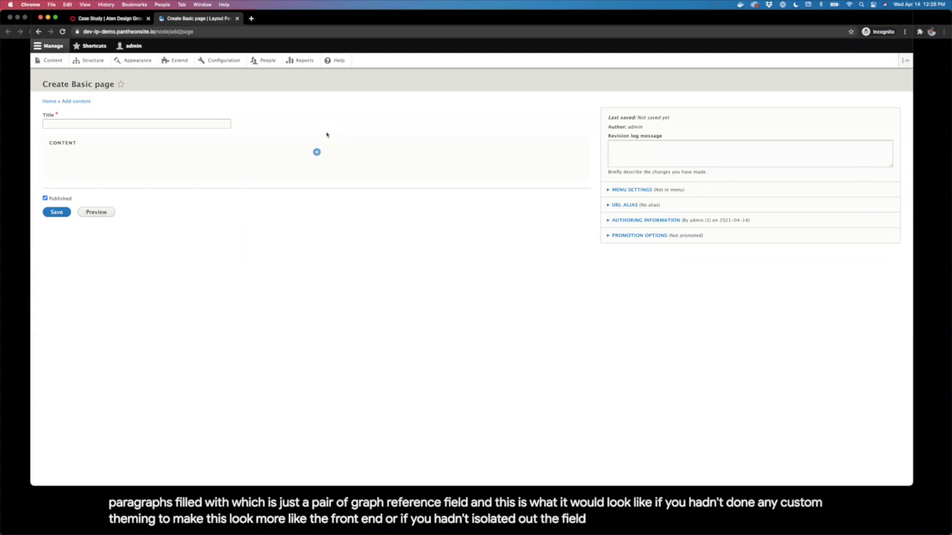
{"action": "left_click", "coordinate": [316, 152]}
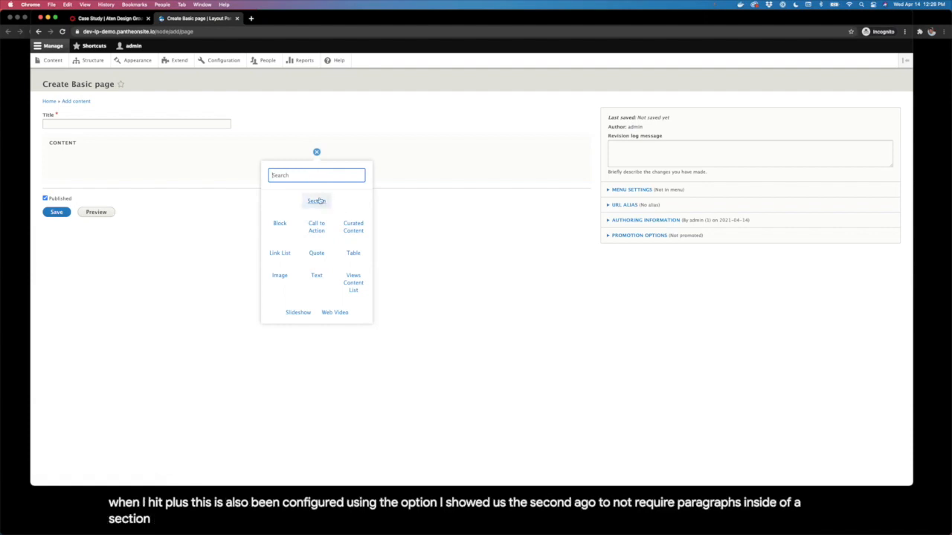
Step: Add and save a 'New text' Text paragraph to the page content
{"action": "left_click", "coordinate": [317, 276]}
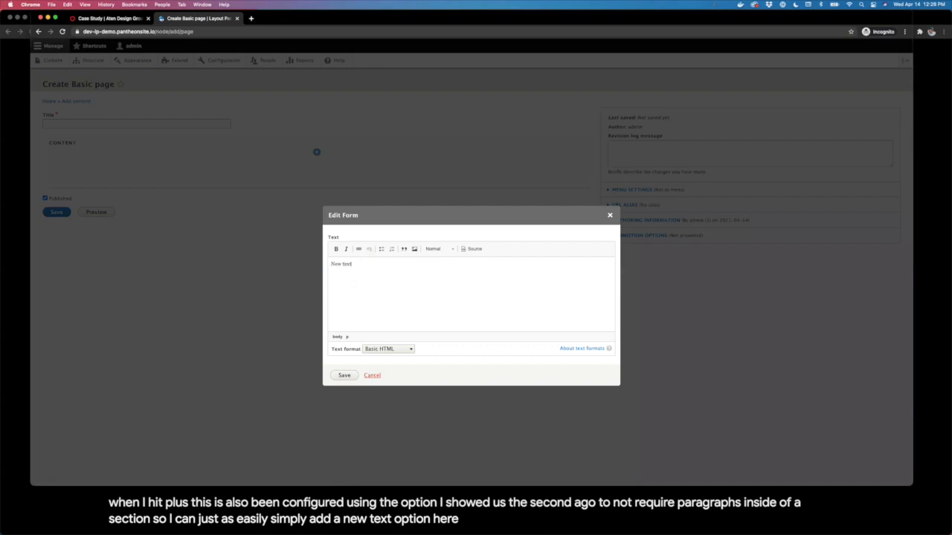
{"action": "left_click", "coordinate": [340, 375]}
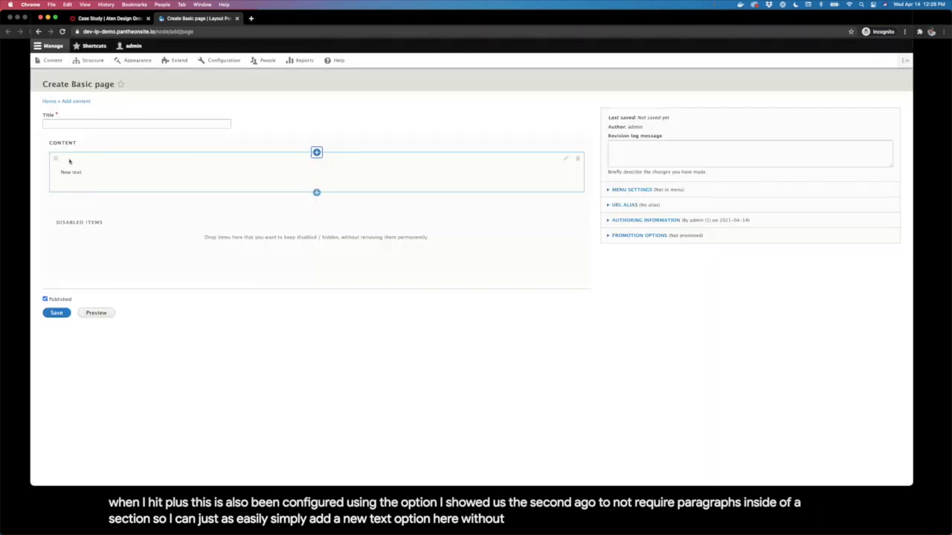
{"action": "left_click_drag", "start_coordinate": [52, 158], "coordinate": [263, 178]}
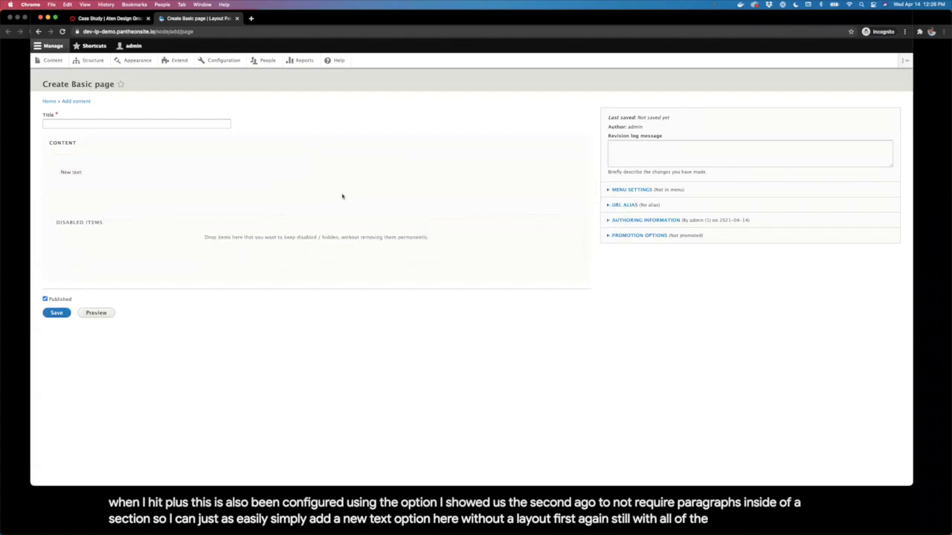
Step: Add a two-column section below New text with a 'New text again.' Text paragraph in its left column
{"action": "left_click", "coordinate": [316, 192]}
{"action": "left_click", "coordinate": [316, 239]}
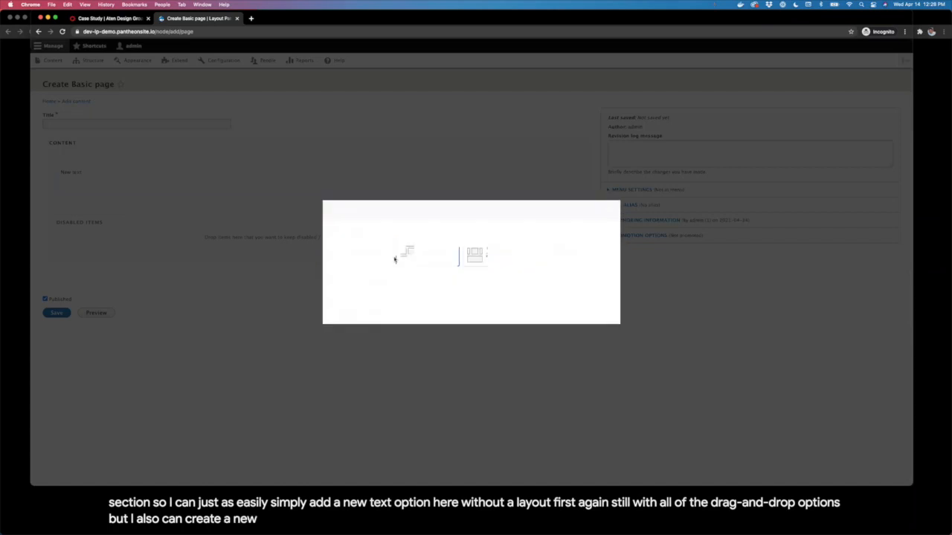
{"action": "left_click", "coordinate": [343, 313]}
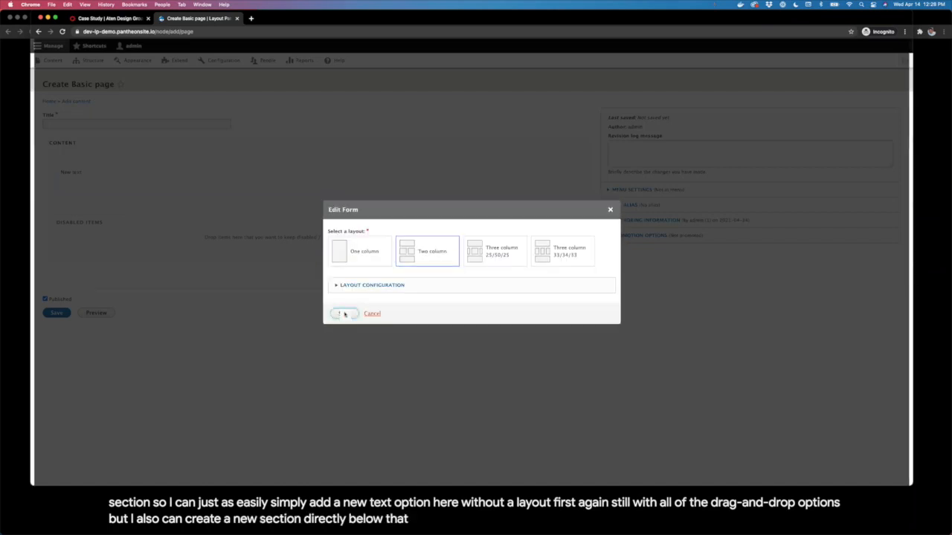
{"action": "left_click", "coordinate": [188, 232]}
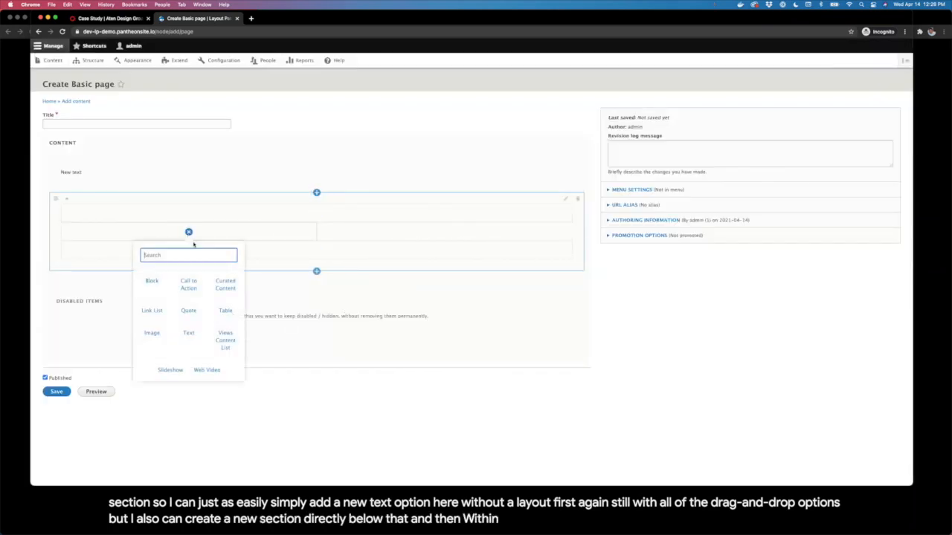
{"action": "left_click", "coordinate": [189, 333]}
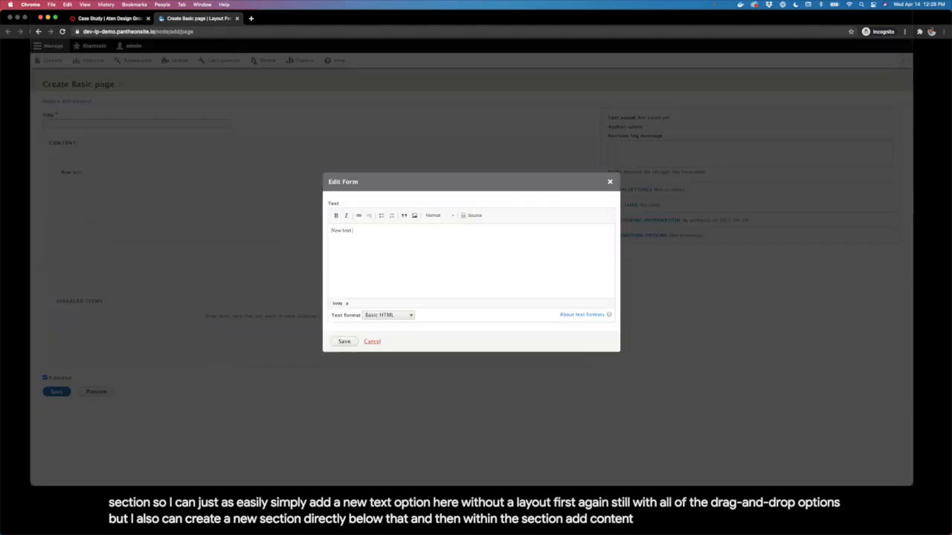
{"action": "left_click", "coordinate": [347, 340]}
Step: Start an Image component in the right column, then close it without adding an image
{"action": "left_click", "coordinate": [444, 232]}
{"action": "left_click", "coordinate": [407, 332]}
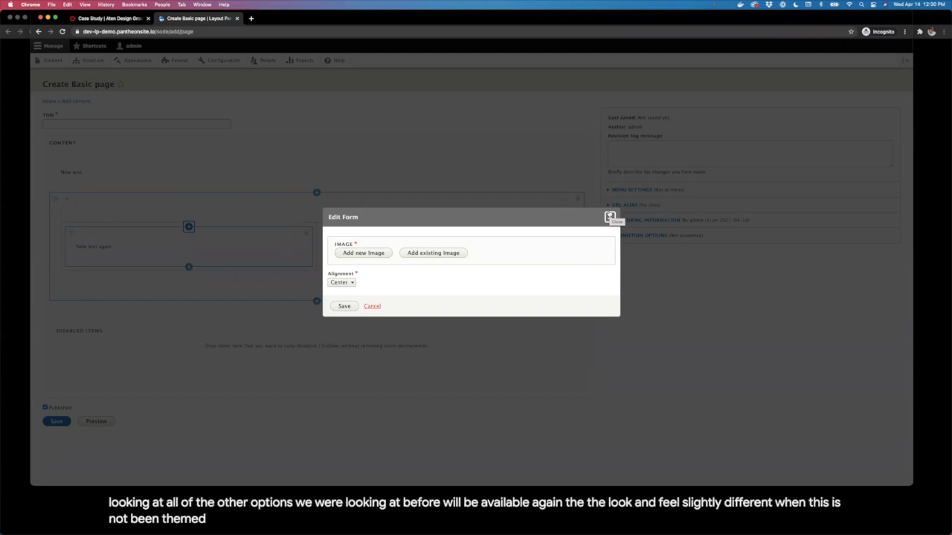
{"action": "left_click", "coordinate": [609, 216]}
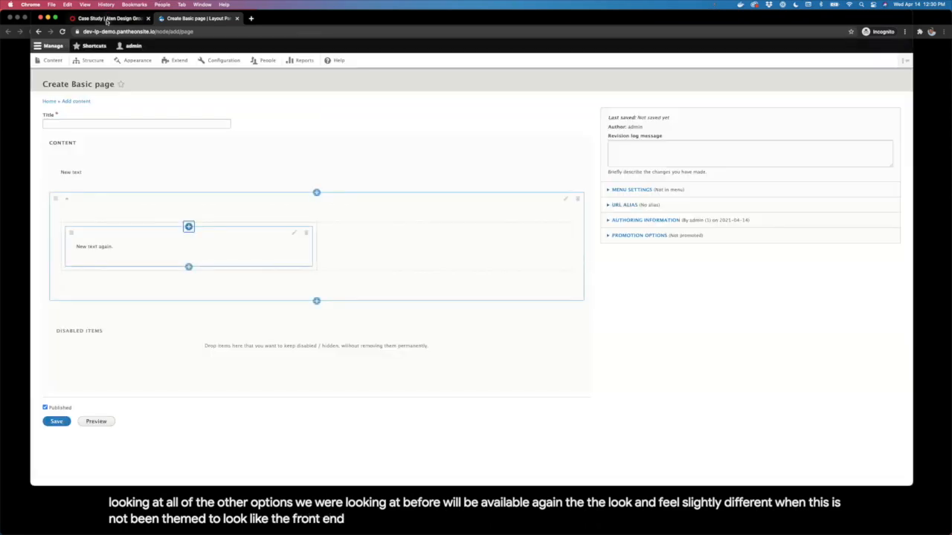
Step: Bring the slide presentation to the front and advance to the Questions? slide
{"action": "left_click", "coordinate": [106, 18]}
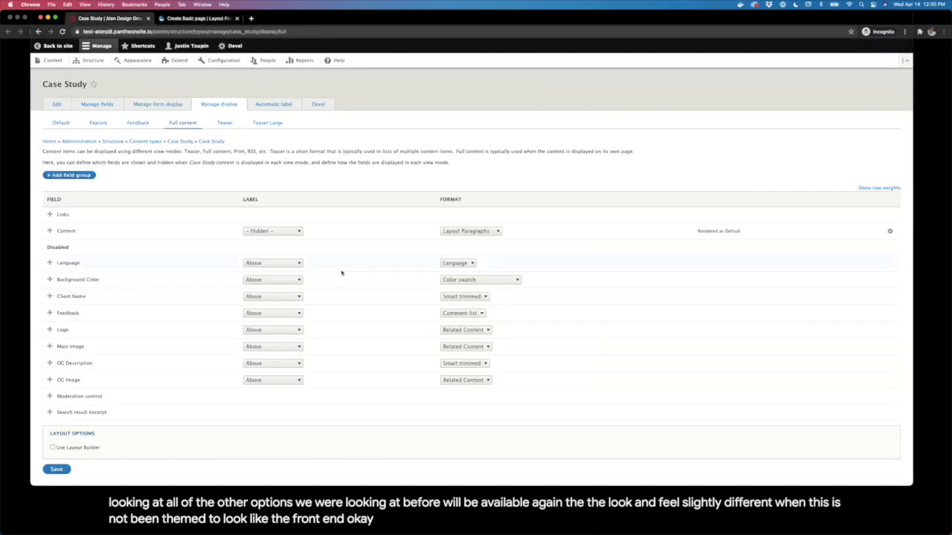
{"action": "left_click_drag", "start_coordinate": [377, 19], "coordinate": [378, 64]}
{"action": "left_click", "coordinate": [376, 16]}
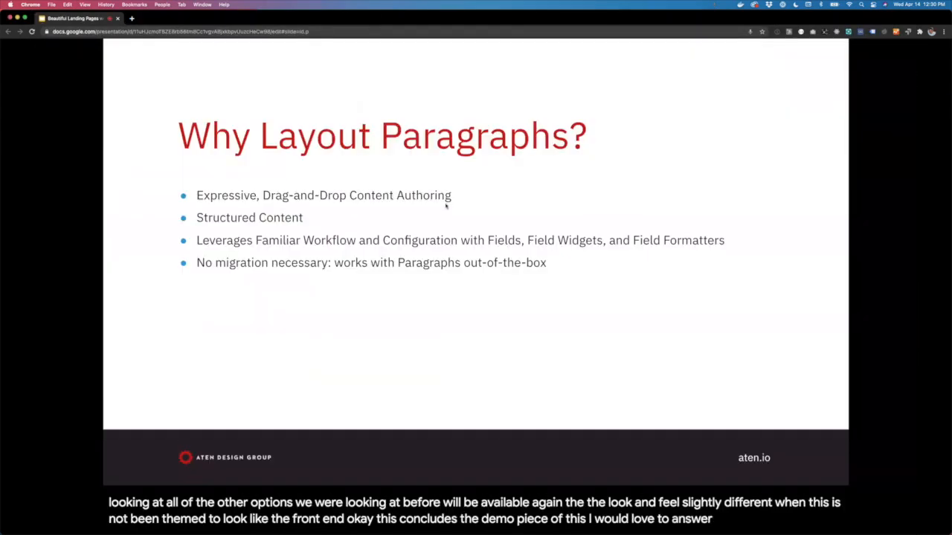
{"action": "key", "text": "Right"}
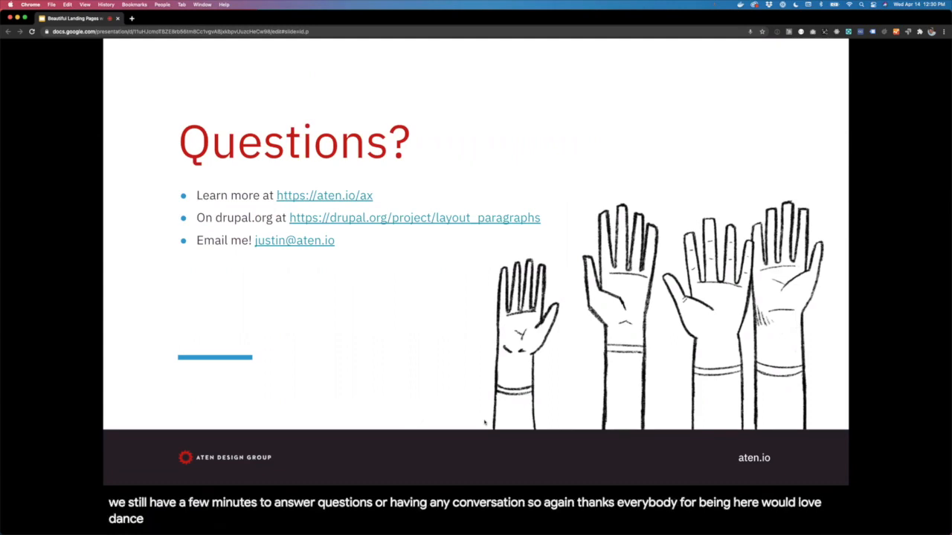
Step: Return from the Questions? slide to the Drupal browser window
{"action": "mouse_move", "coordinate": [249, 529]}
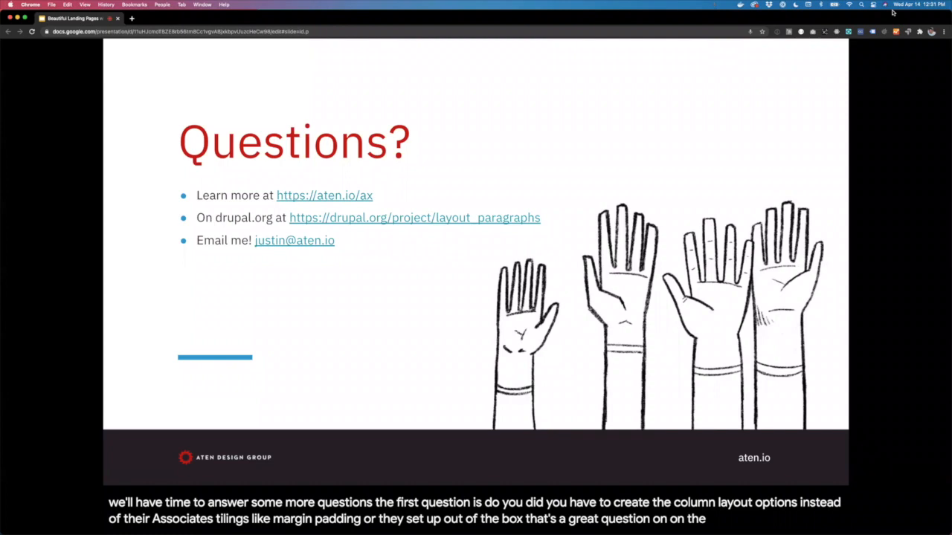
{"action": "key", "text": "super+grave"}
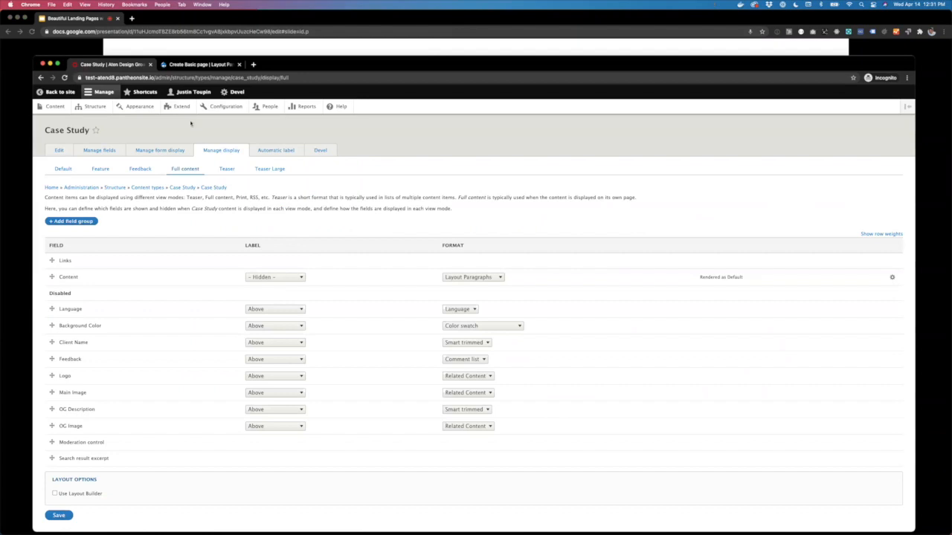
Step: Go from the Create Basic page form to the Structure administration page
{"action": "left_click", "coordinate": [195, 64]}
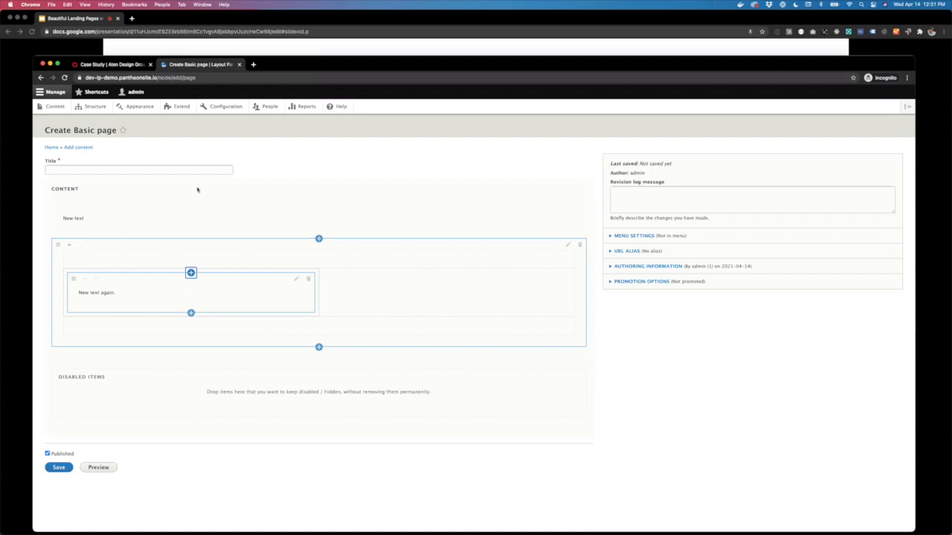
{"action": "left_click", "coordinate": [95, 107]}
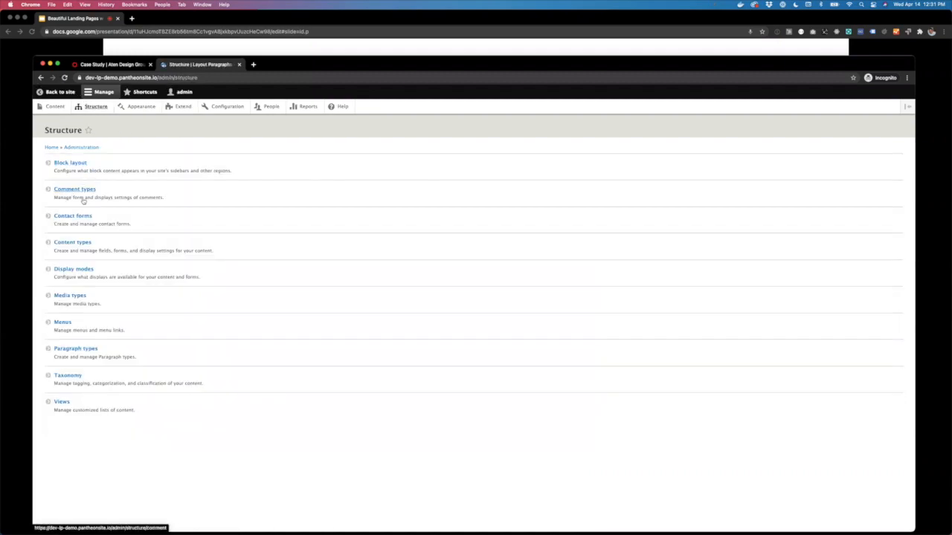
Step: View the Basic page fields, showing its single Content field, then return to the Questions? slide
{"action": "left_click", "coordinate": [73, 242]}
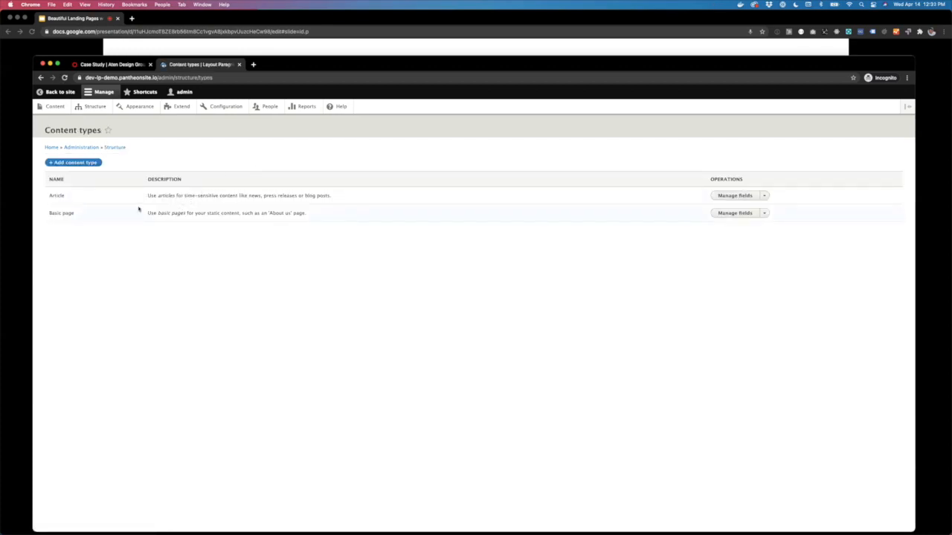
{"action": "left_click", "coordinate": [734, 213]}
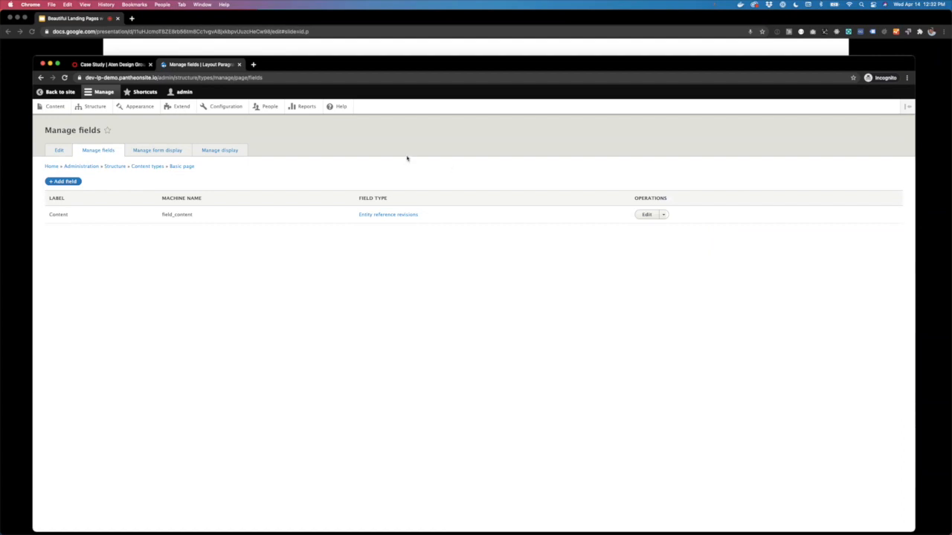
{"action": "left_click", "coordinate": [187, 19]}
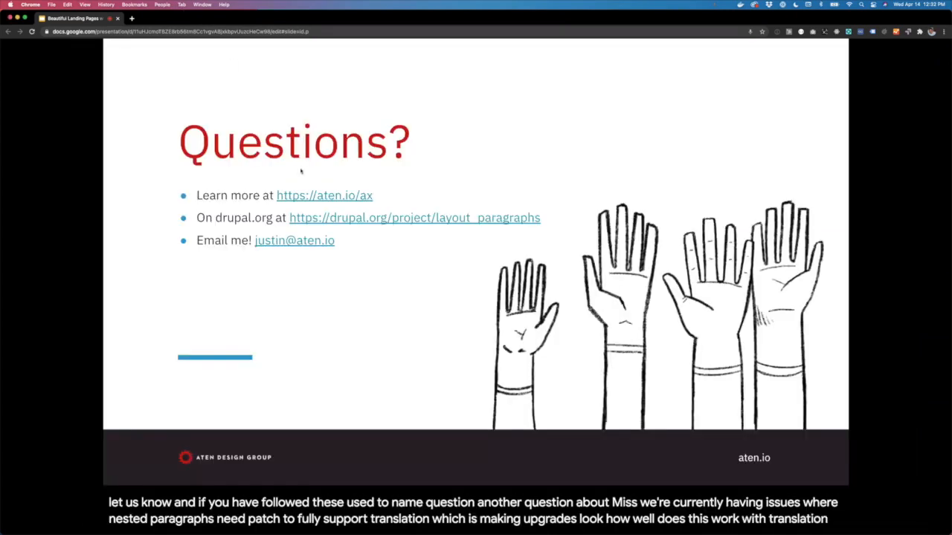
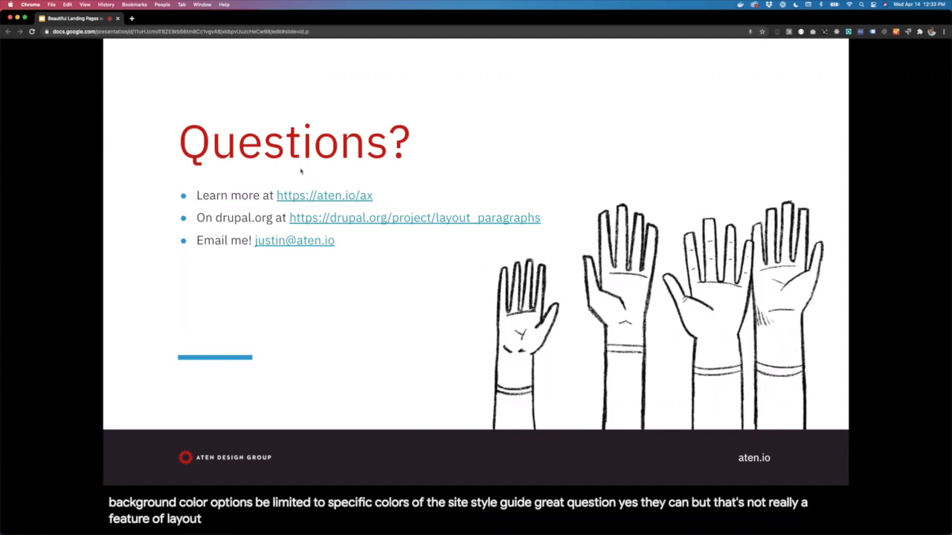
Step: Leave the Questions? slide and bring forward the browser window with Drupal's Manage fields page
{"action": "key", "text": "super+grave"}
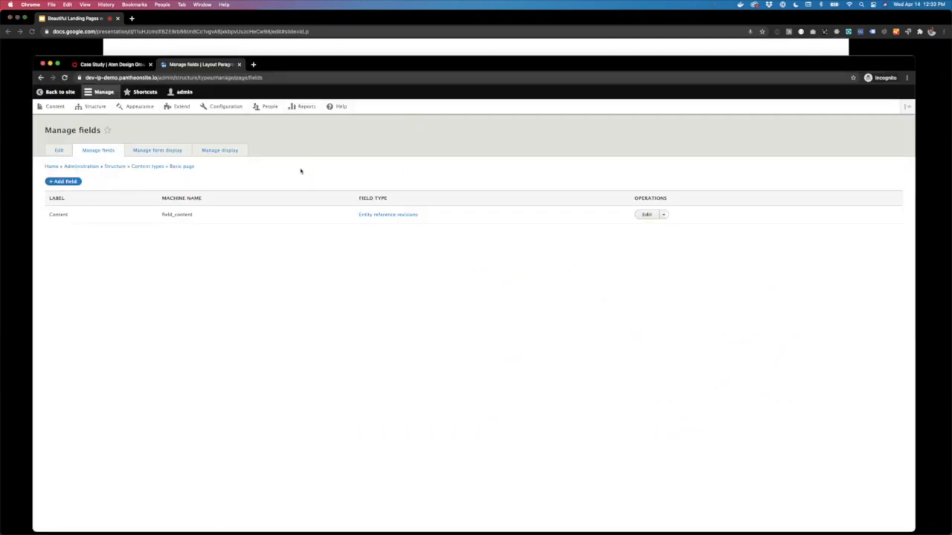
Step: From the Content list, open the RaleighNC.gov case study in its Layout Paragraphs Edit tab
{"action": "left_click", "coordinate": [111, 65]}
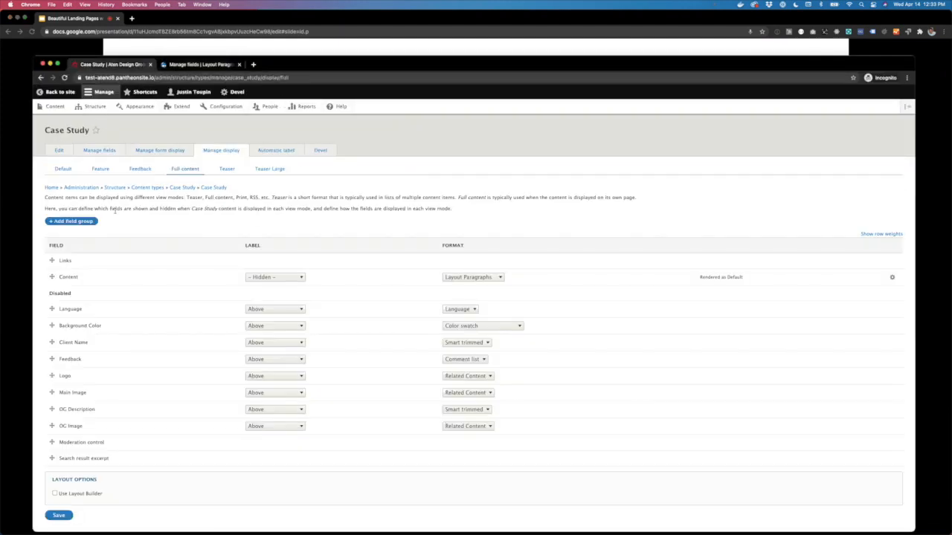
{"action": "left_click", "coordinate": [56, 109]}
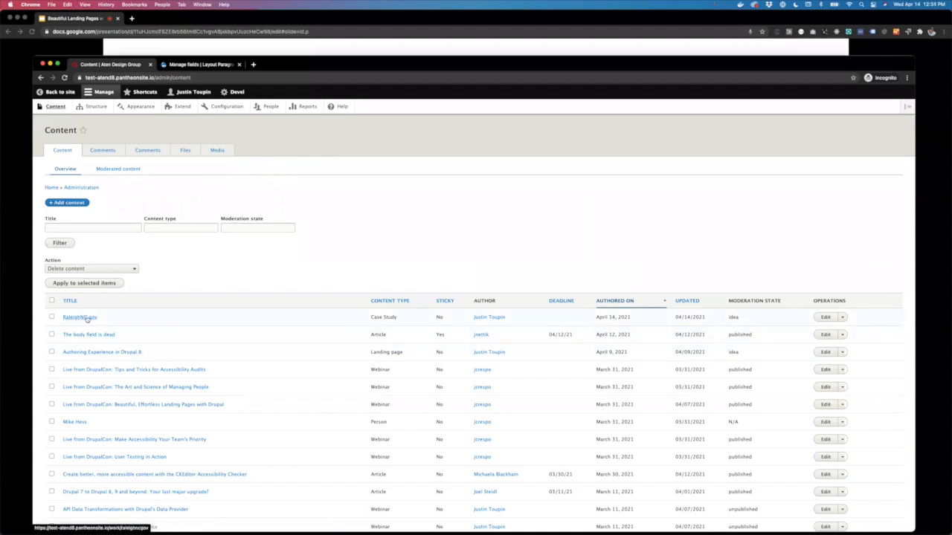
{"action": "left_click", "coordinate": [834, 317]}
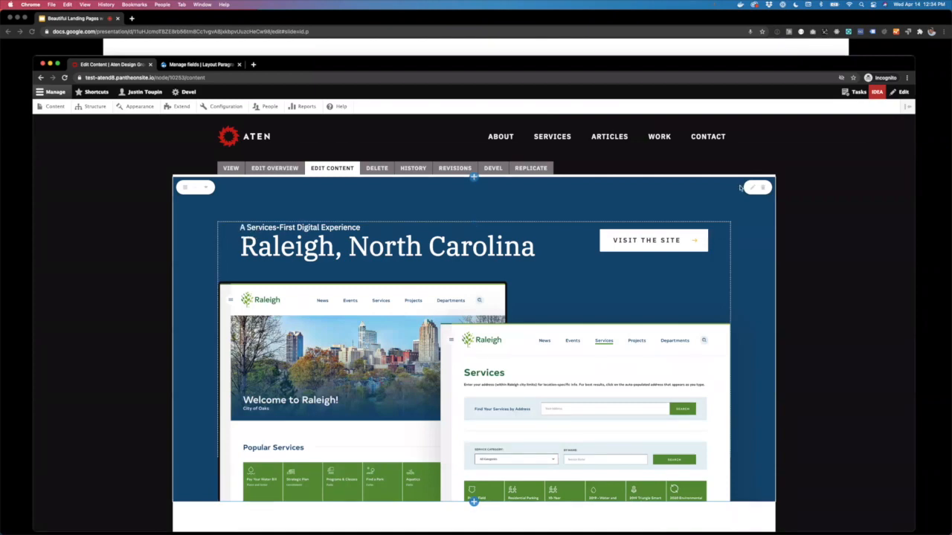
Step: Open the Raleigh, North Carolina hero section's Edit Form and collapse its Formatting Options
{"action": "left_click", "coordinate": [752, 188]}
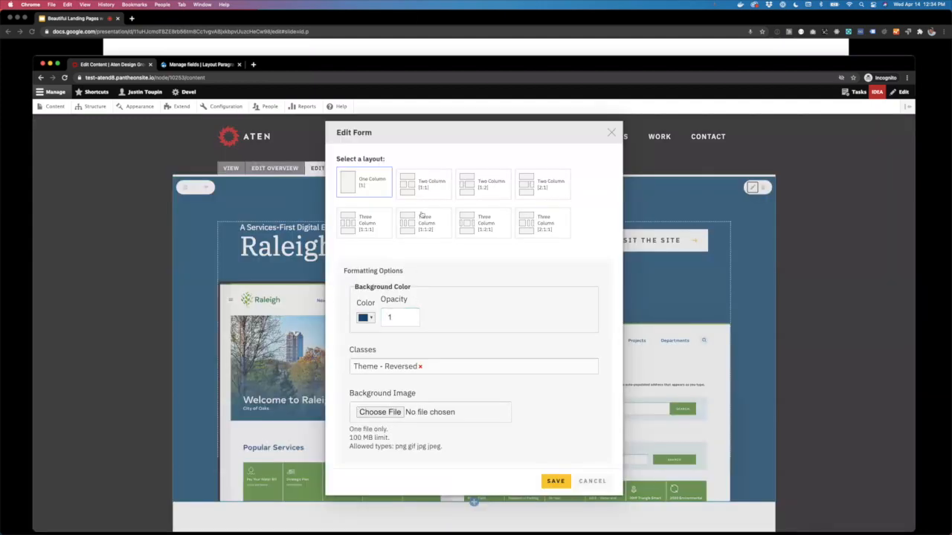
{"action": "left_click", "coordinate": [400, 272]}
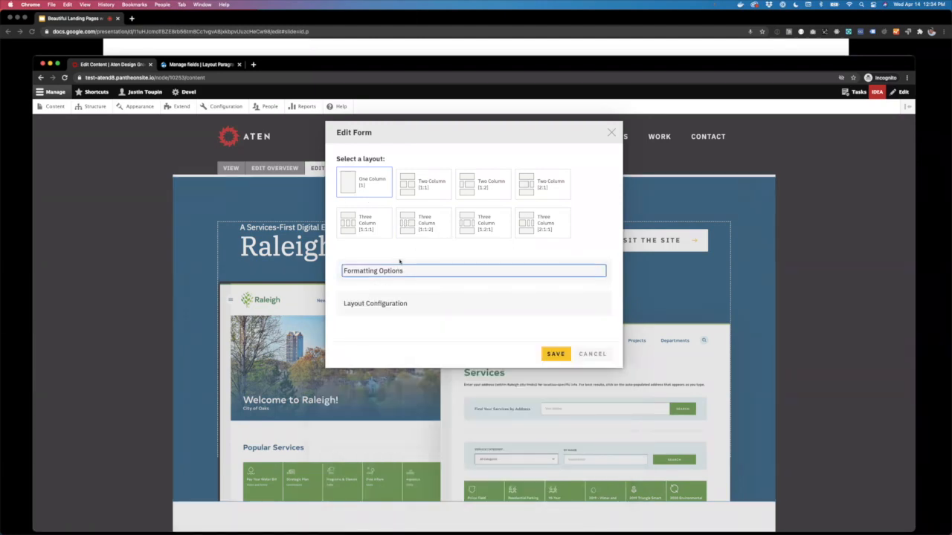
Step: Expand Formatting Options to reveal Background Color (opacity 1), Theme - Reversed class and Background Image
{"action": "left_click", "coordinate": [389, 273]}
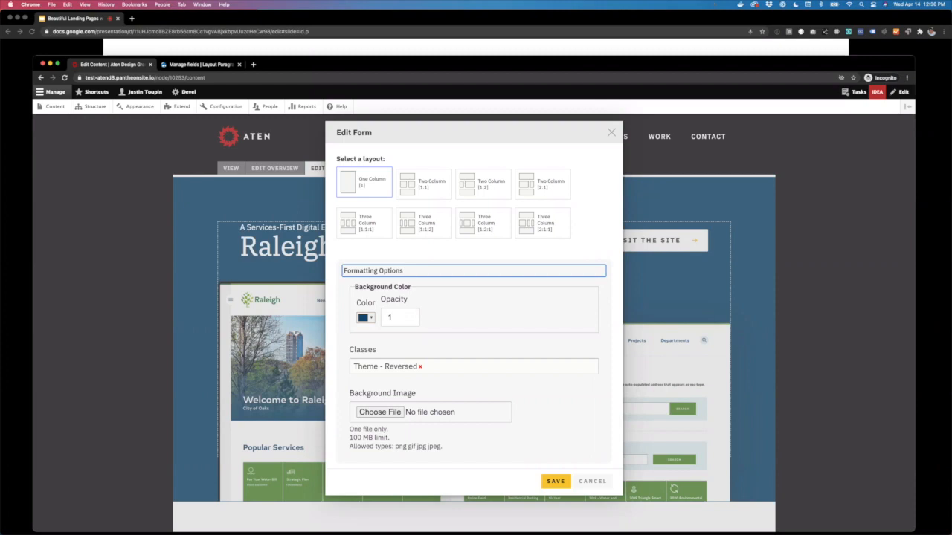
Step: Close the hero section's Edit Form unsaved and scroll through the RaleighNC.gov page and back up
{"action": "left_click", "coordinate": [611, 132]}
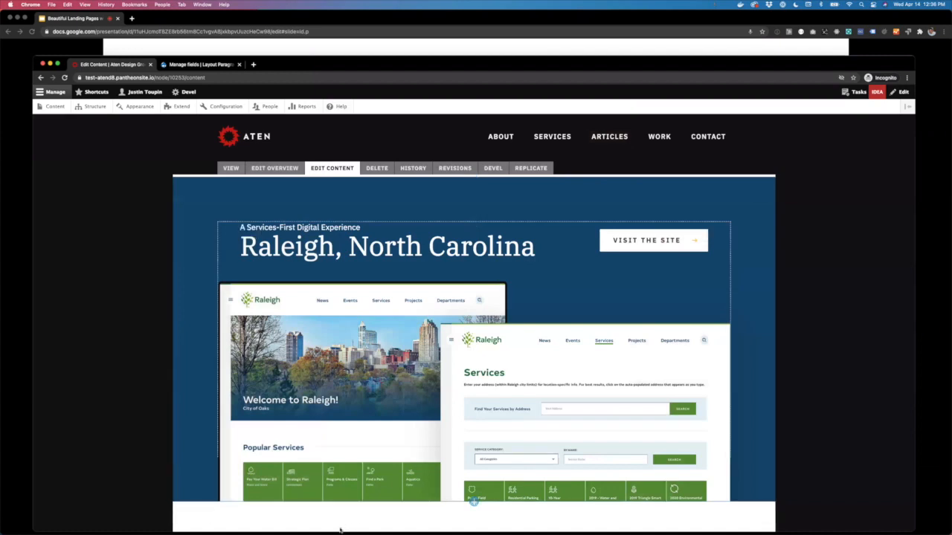
{"action": "scroll", "coordinate": [64, 393], "scroll_direction": "down", "scroll_amount": 5}
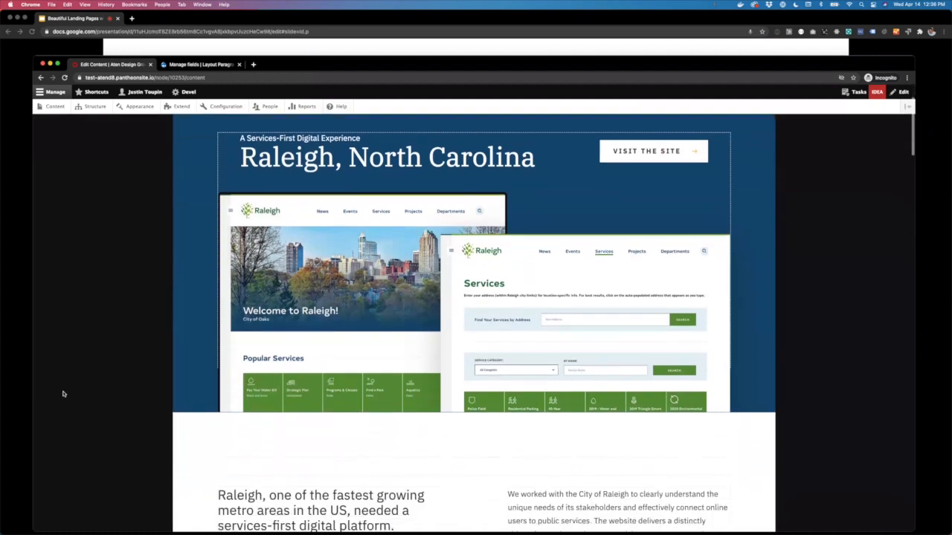
{"action": "scroll", "coordinate": [63, 394], "scroll_direction": "down", "scroll_amount": 2}
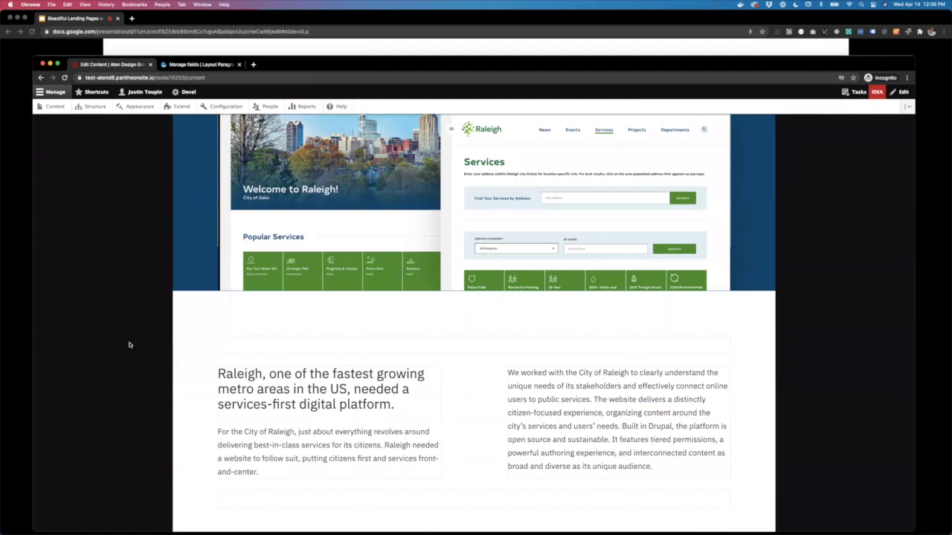
{"action": "scroll", "coordinate": [129, 344], "scroll_direction": "up", "scroll_amount": 1}
{"action": "scroll", "coordinate": [129, 344], "scroll_direction": "up", "scroll_amount": 5}
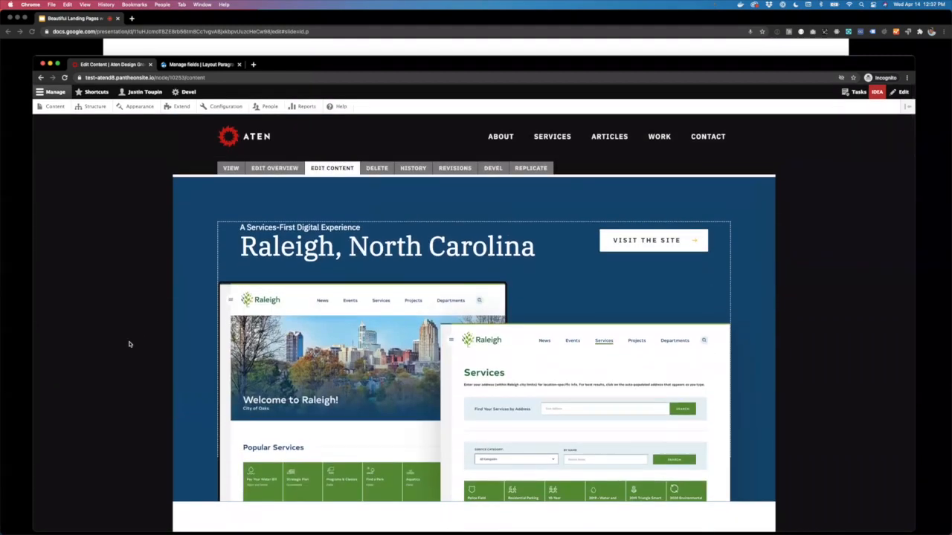
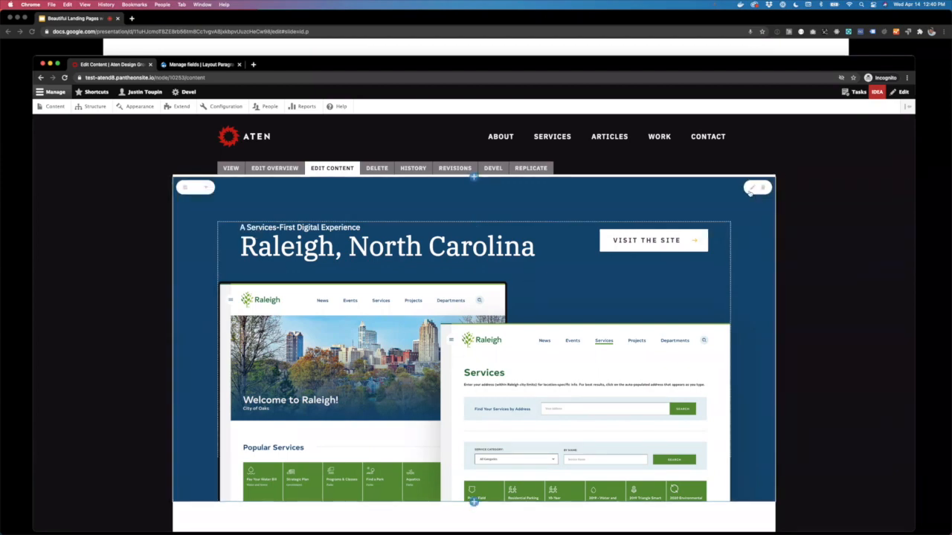
Step: Bring up the Edit Form for the Raleigh, North Carolina One Column section and collapse Formatting Options
{"action": "left_click", "coordinate": [750, 190]}
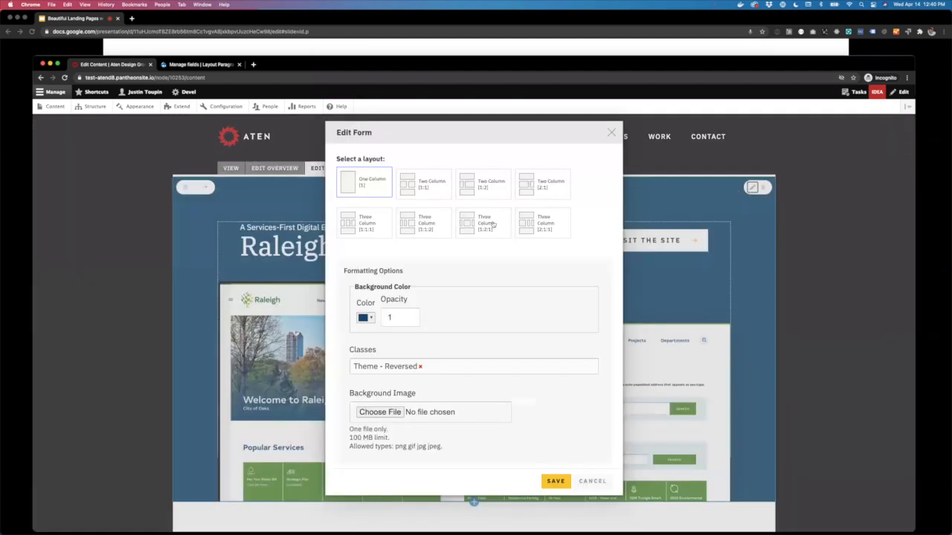
{"action": "left_click", "coordinate": [353, 271]}
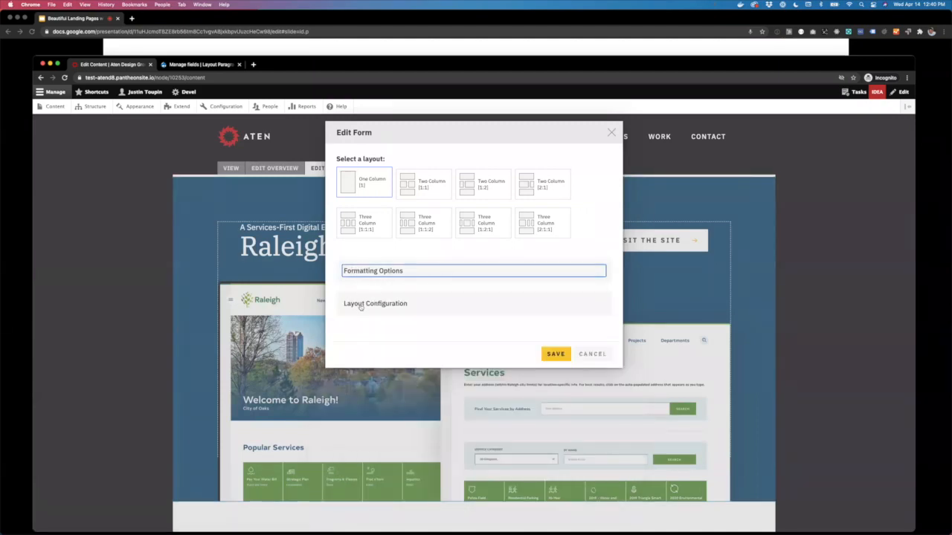
Step: Review the Layout Configuration fields, collapse that panel, and close the Edit Form without saving
{"action": "left_click", "coordinate": [364, 303]}
{"action": "scroll", "coordinate": [364, 304], "scroll_direction": "down", "scroll_amount": 5}
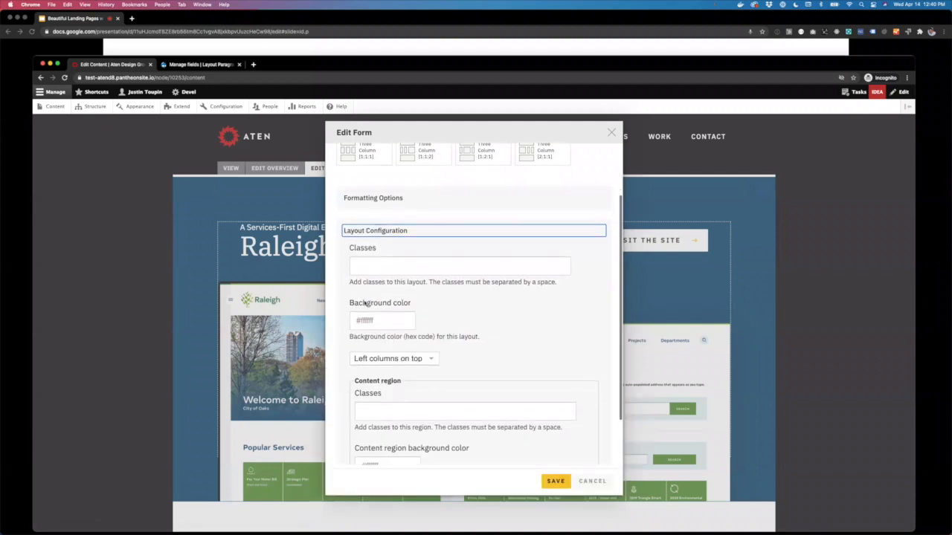
{"action": "scroll", "coordinate": [364, 303], "scroll_direction": "down", "scroll_amount": 1}
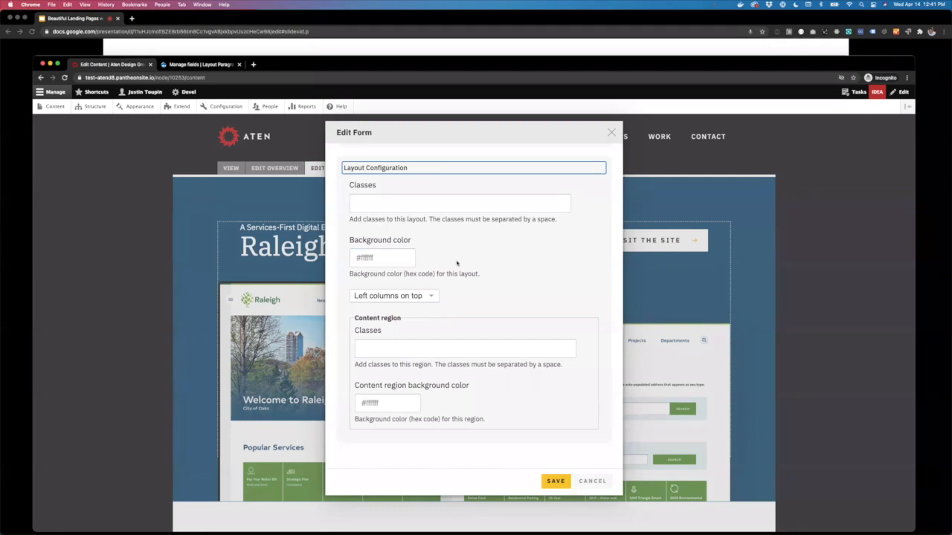
{"action": "left_click", "coordinate": [357, 165]}
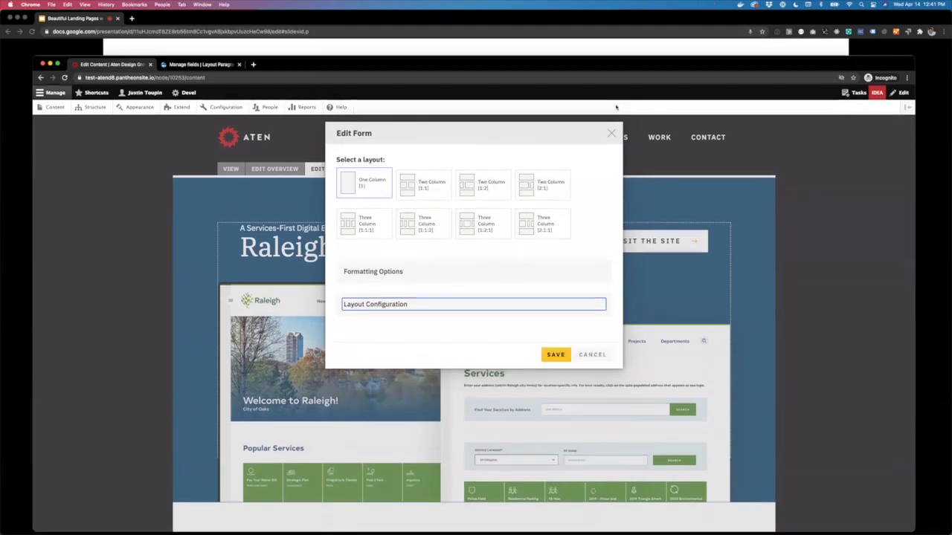
{"action": "left_click", "coordinate": [612, 131]}
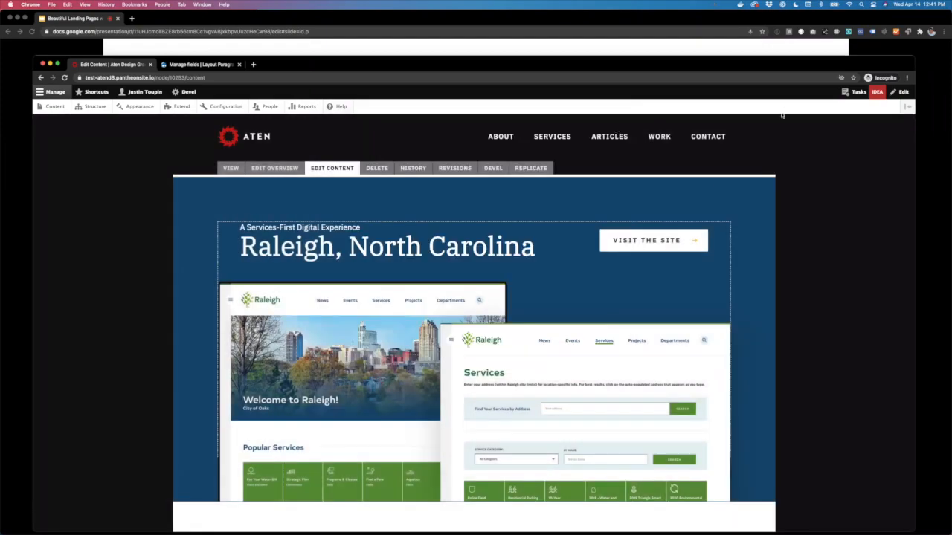